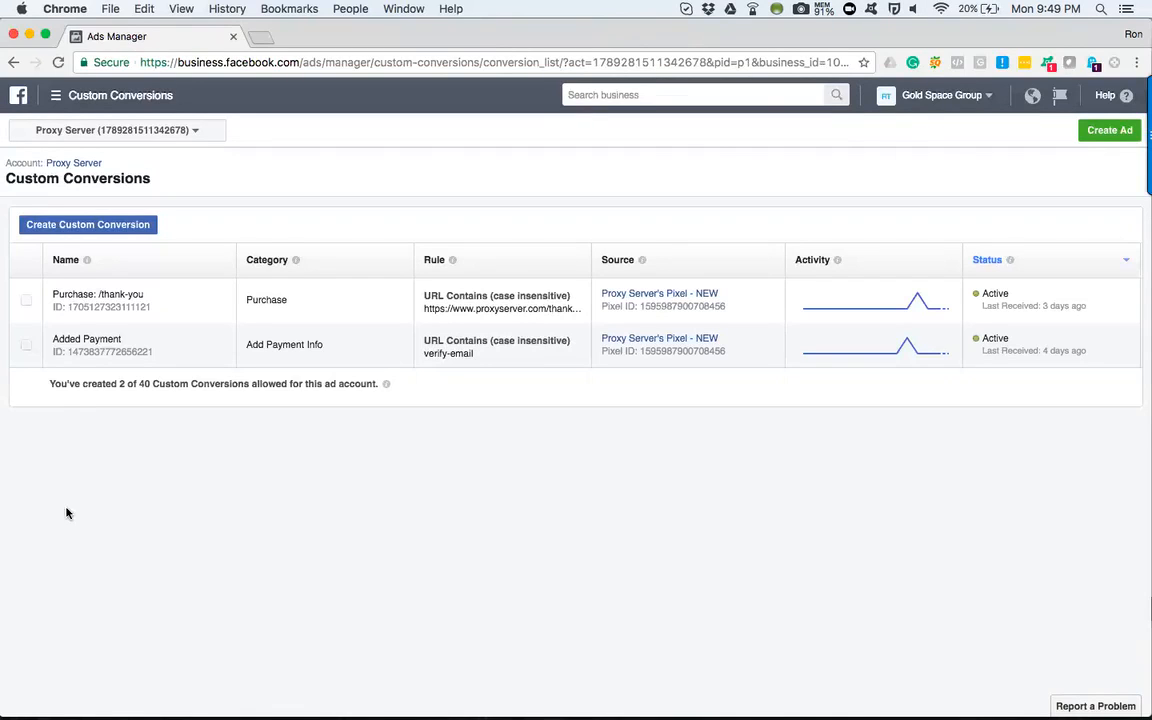
left_click(57, 96)
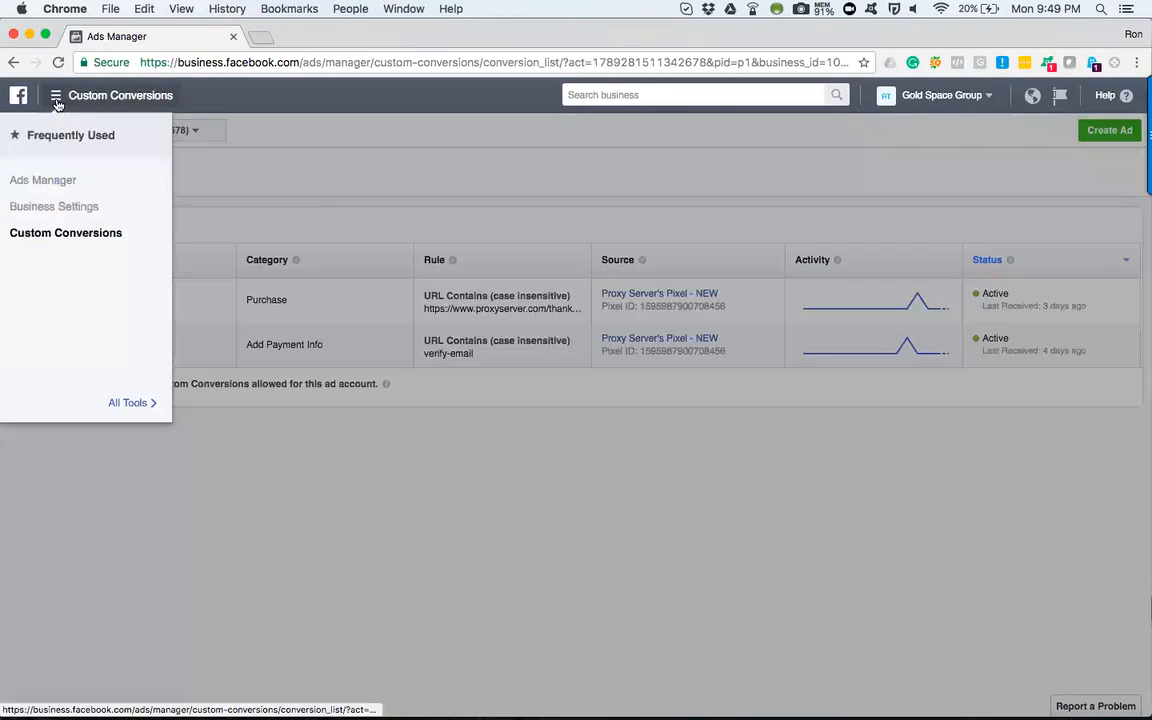
left_click(128, 403)
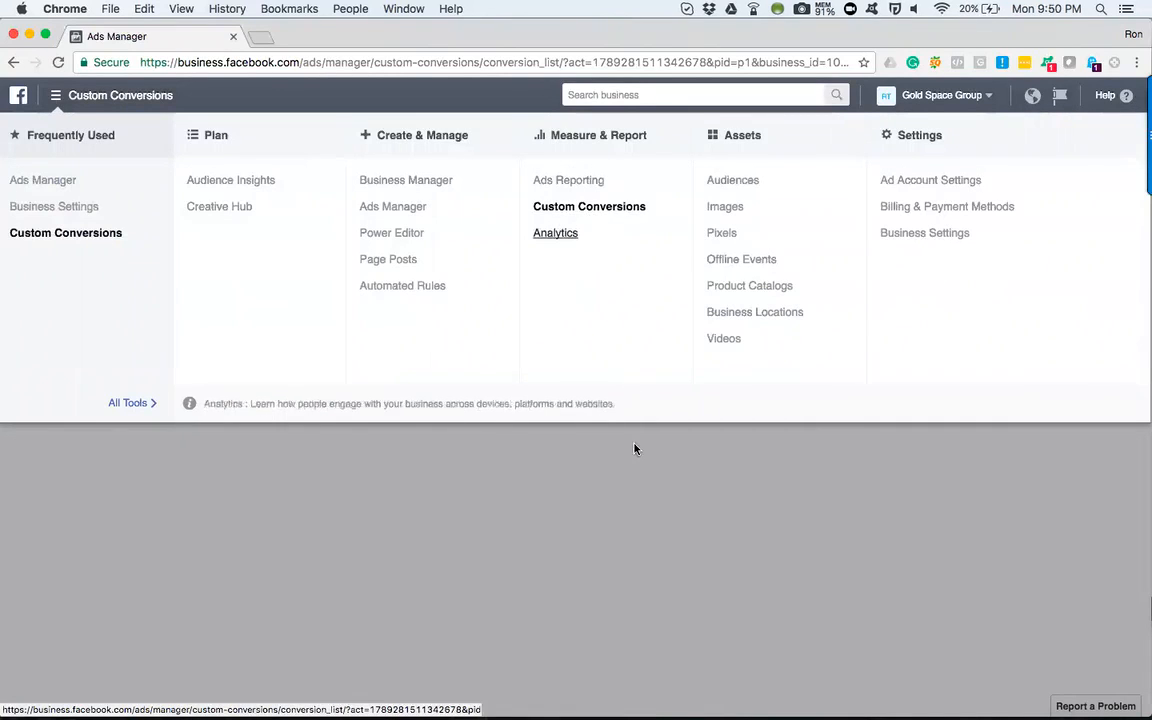
left_click(542, 496)
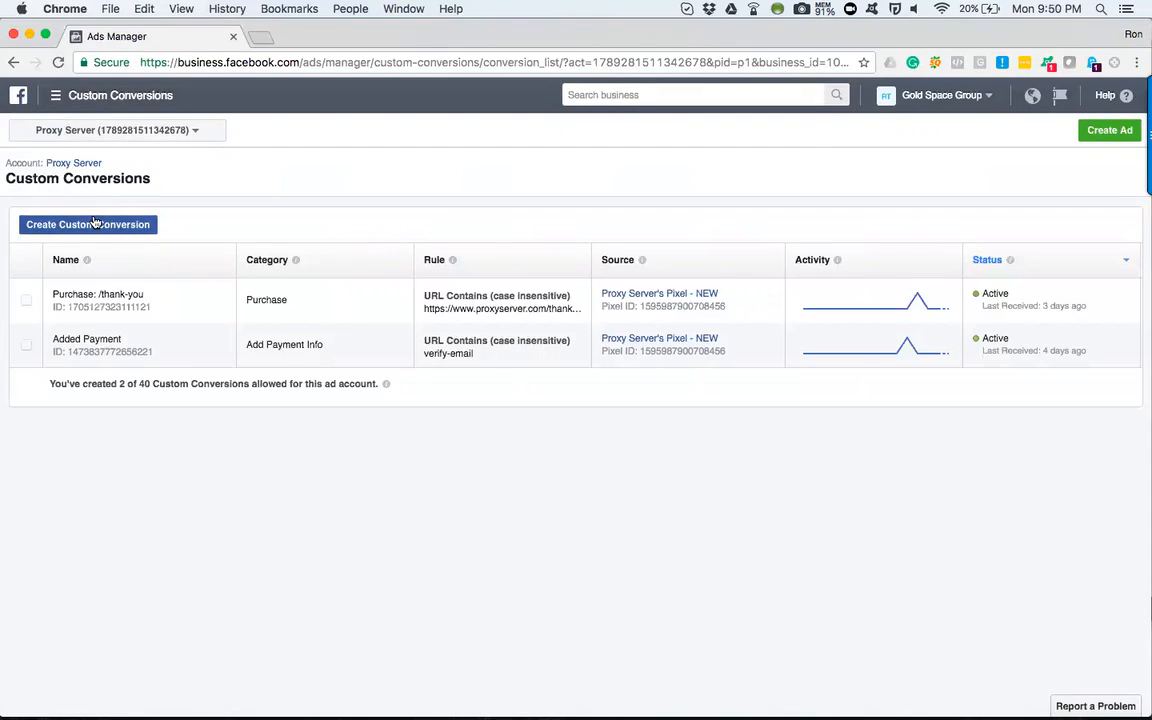
Step: Start creating a new custom conversion for the ad account's pixel
left_click(62, 225)
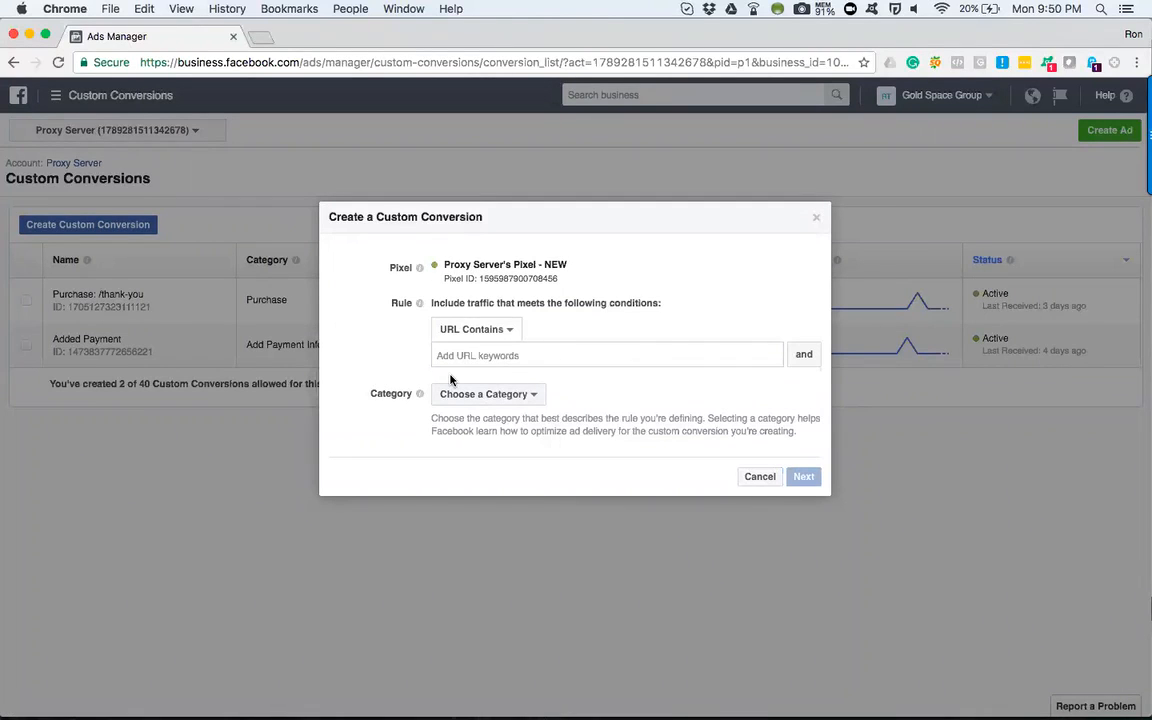
left_click(507, 331)
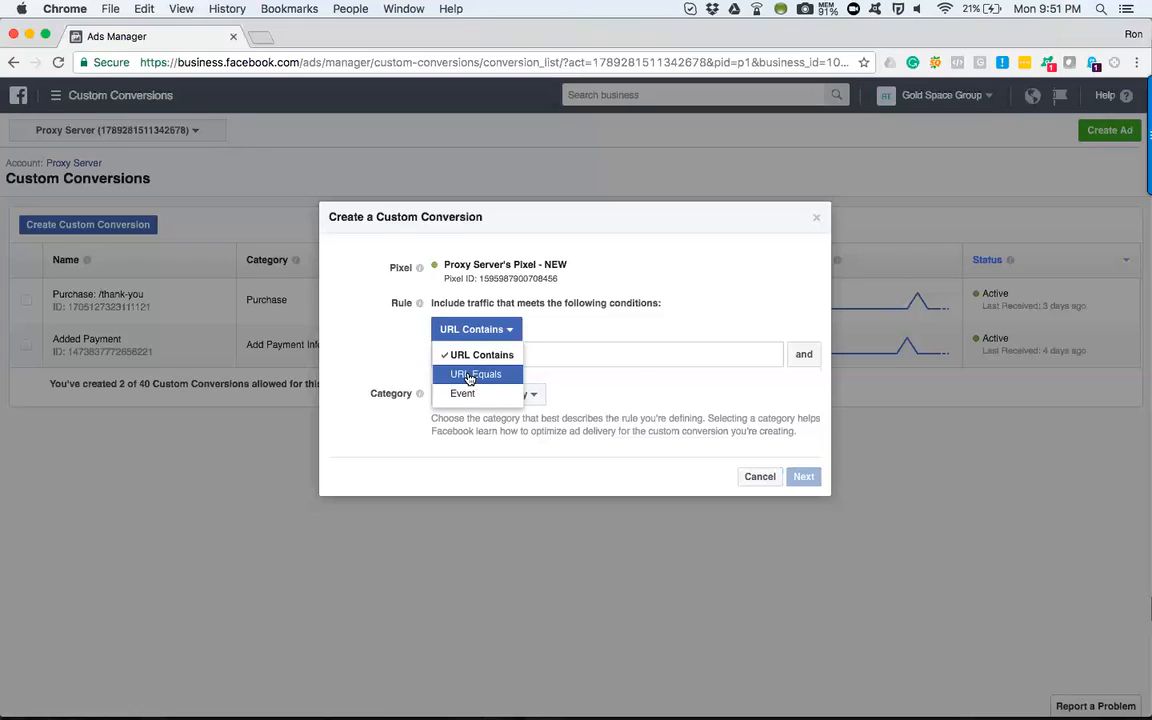
left_click(505, 329)
left_click(505, 329)
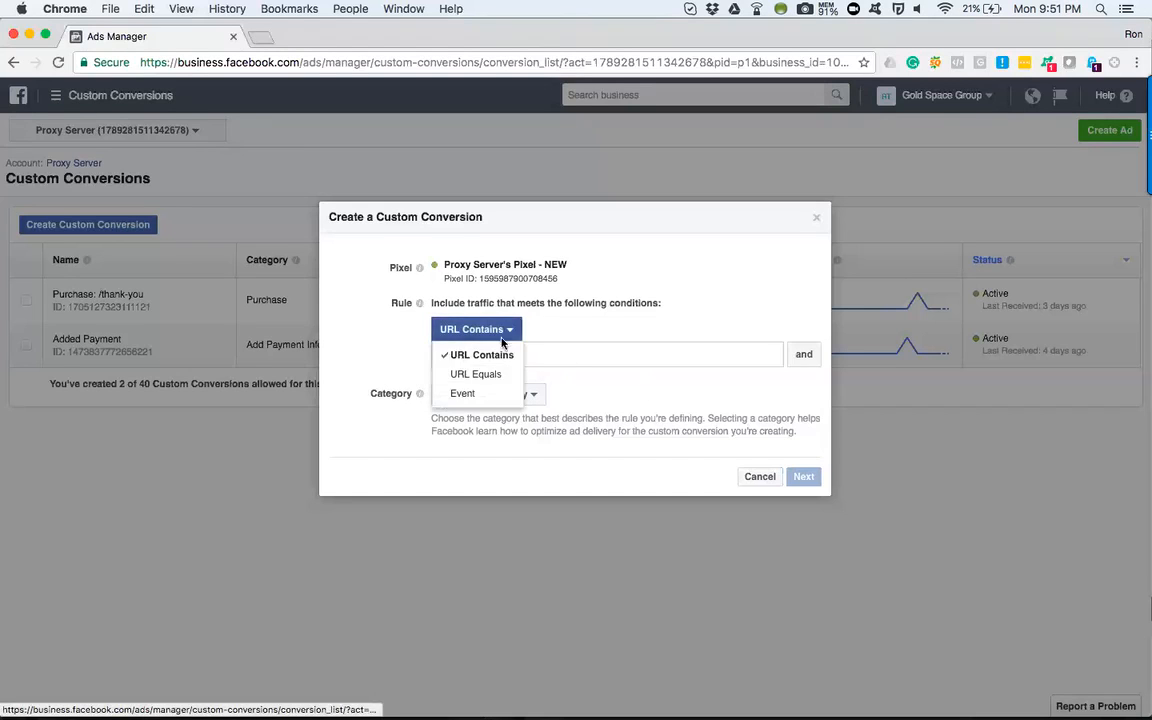
left_click(481, 398)
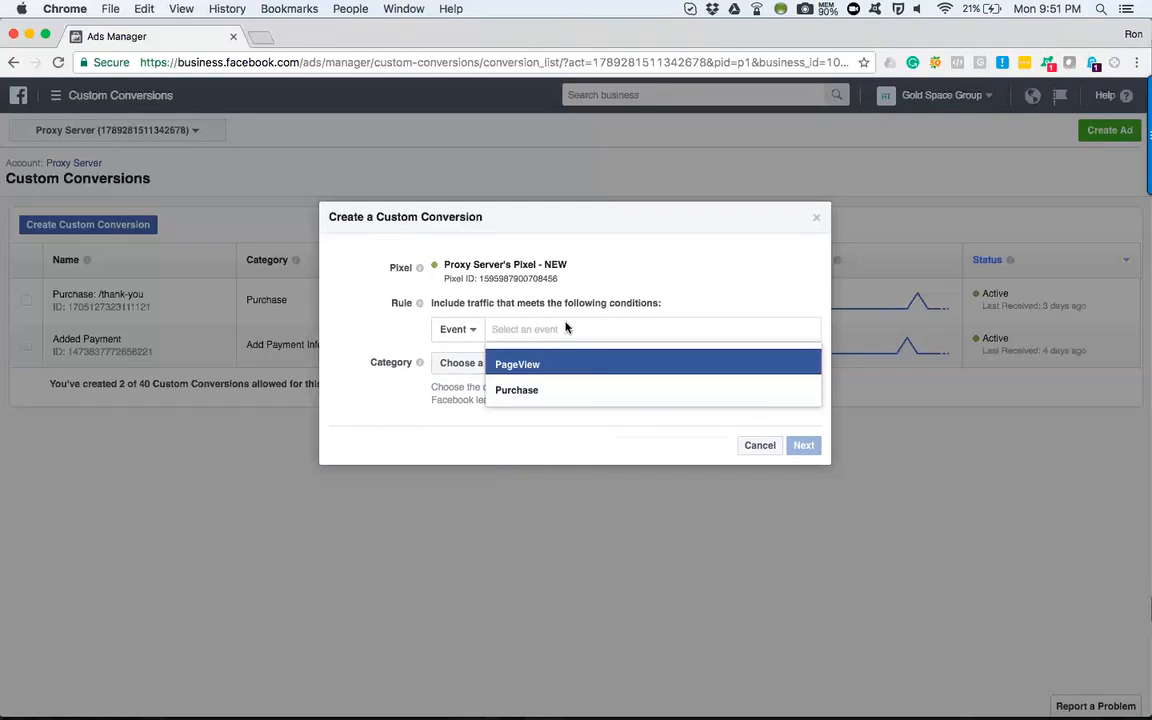
left_click(339, 324)
left_click(474, 329)
left_click(472, 355)
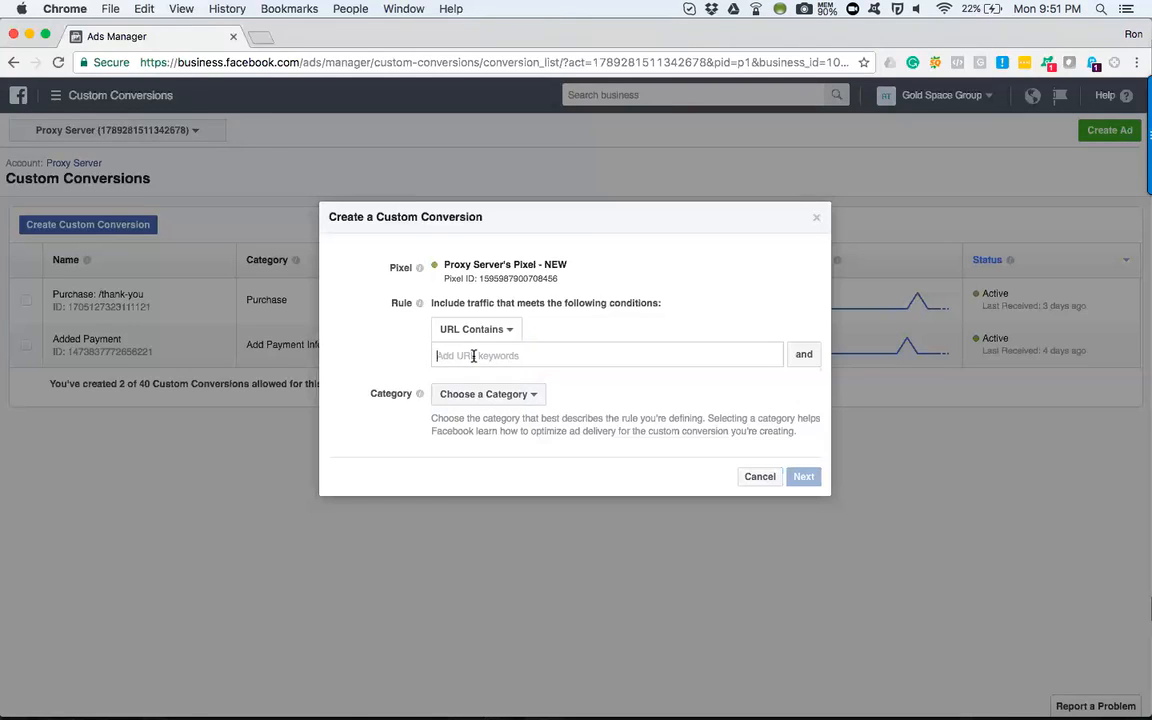
type("http://ww")
type("w.yourwe")
type("bsite.com")
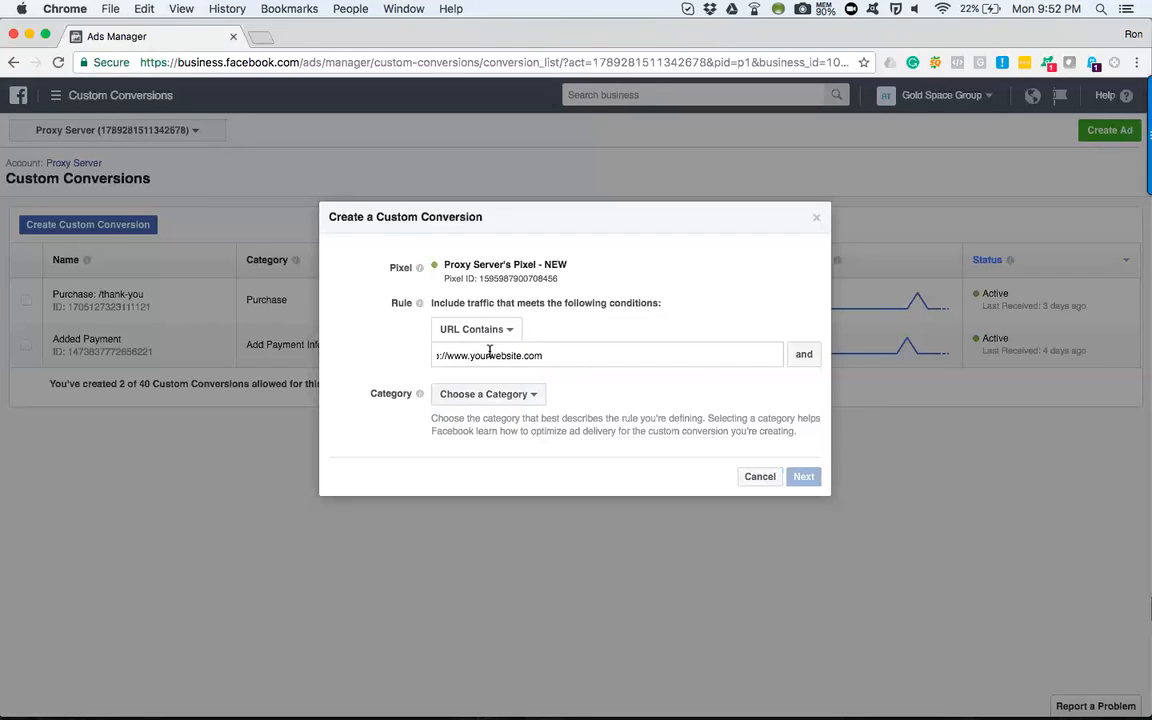
left_click(797, 356)
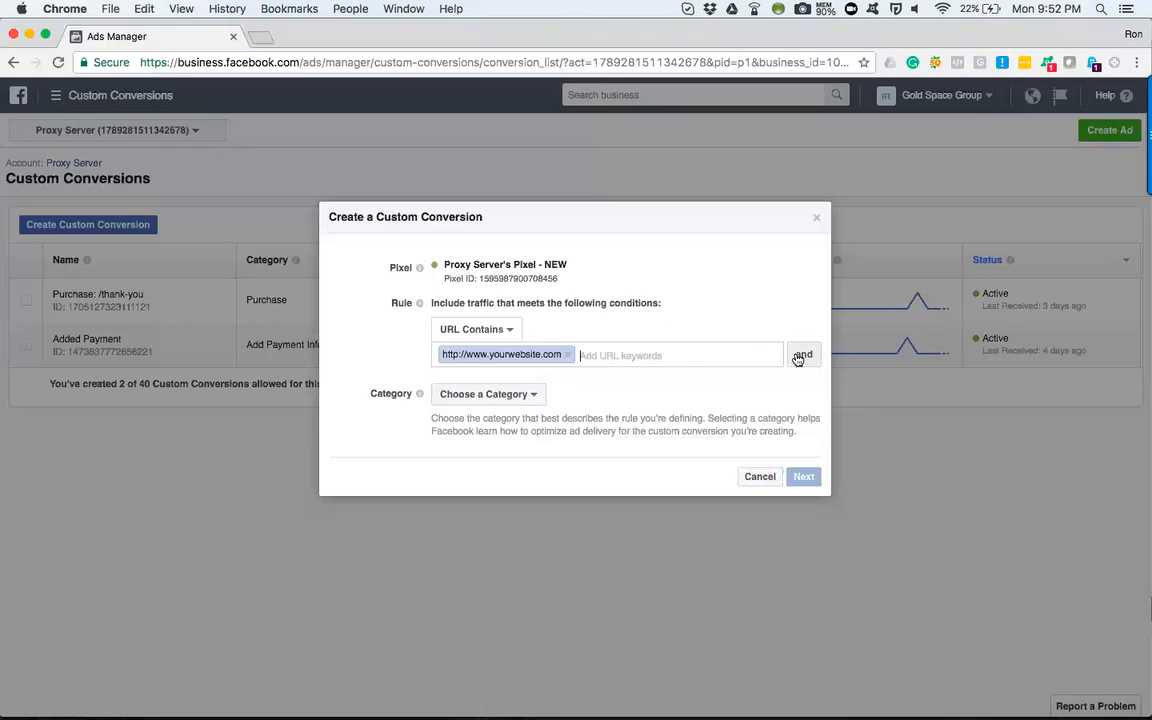
left_click(799, 356)
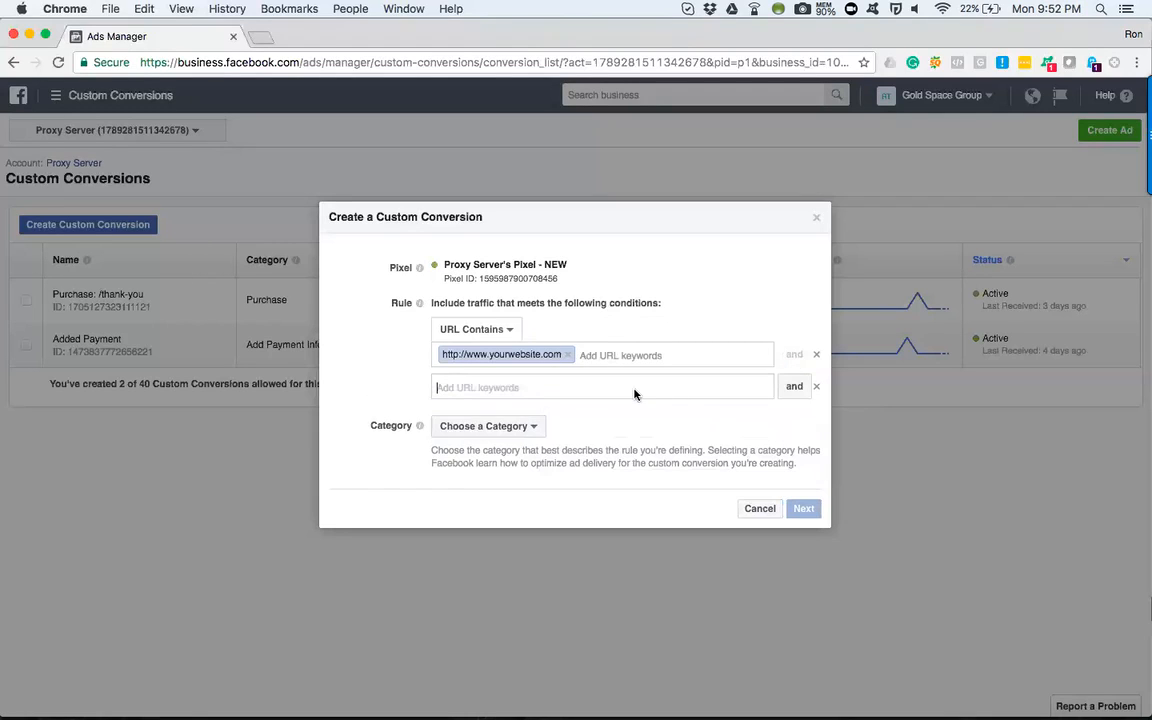
type("http")
type("://www.yo")
type("urwebsite.com")
type("/contact")
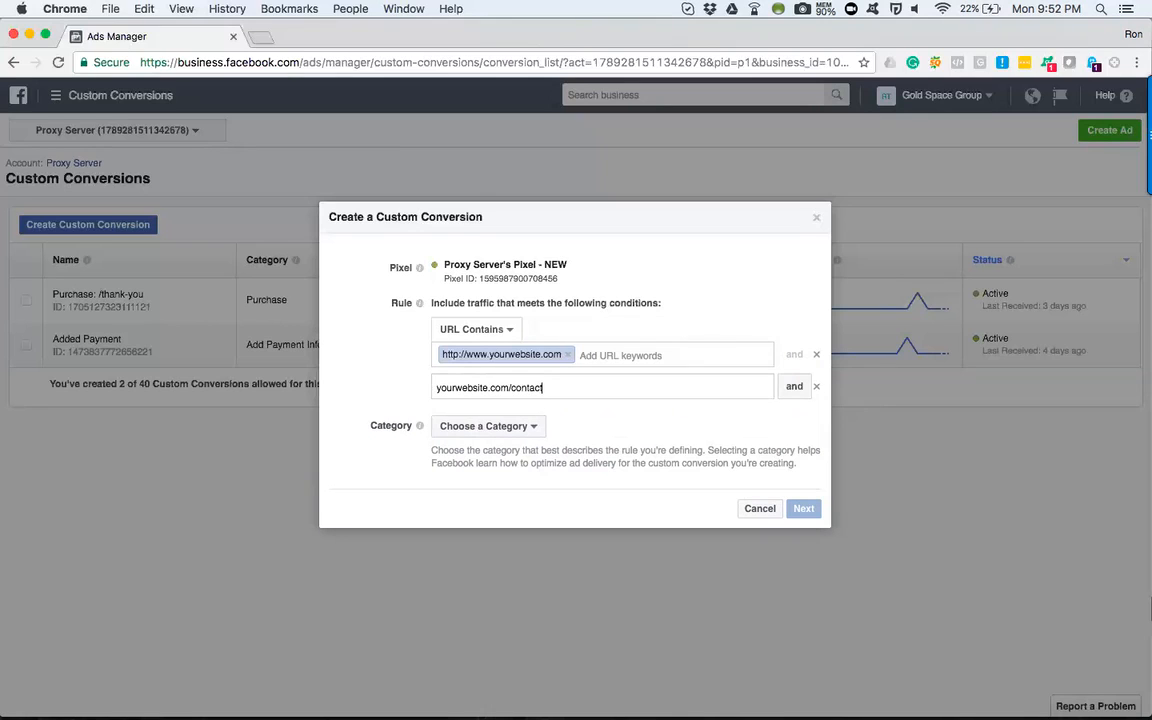
type("-us")
key("Return")
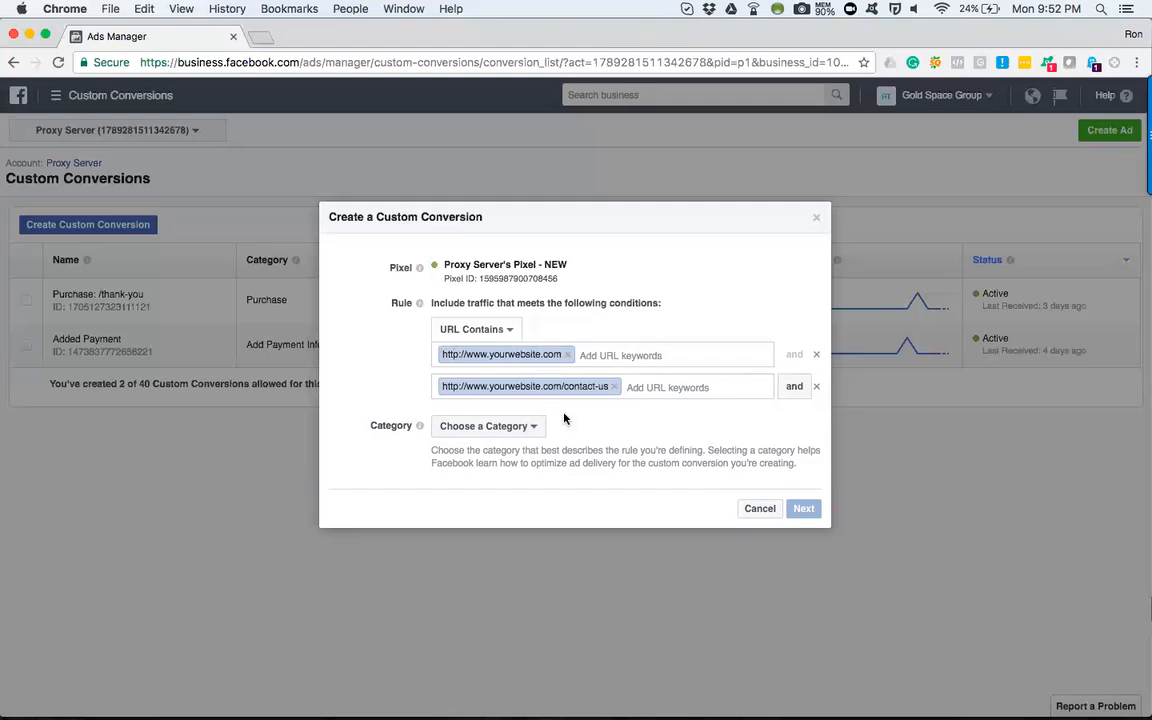
left_click(533, 428)
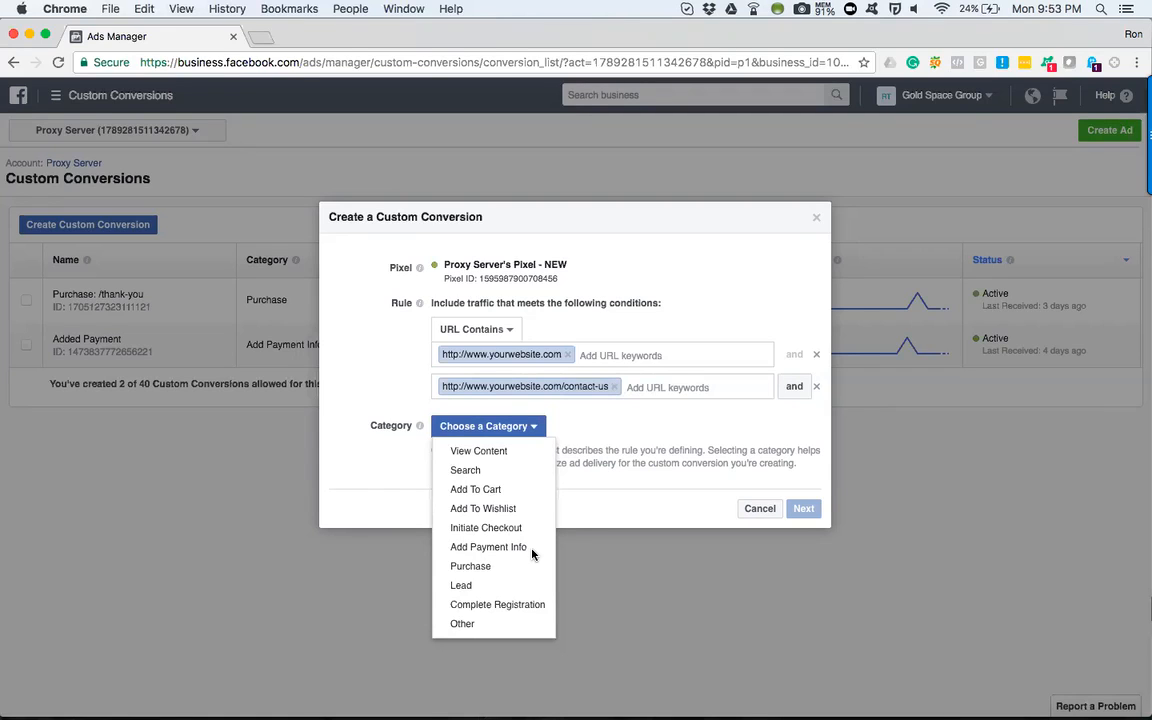
left_click(399, 366)
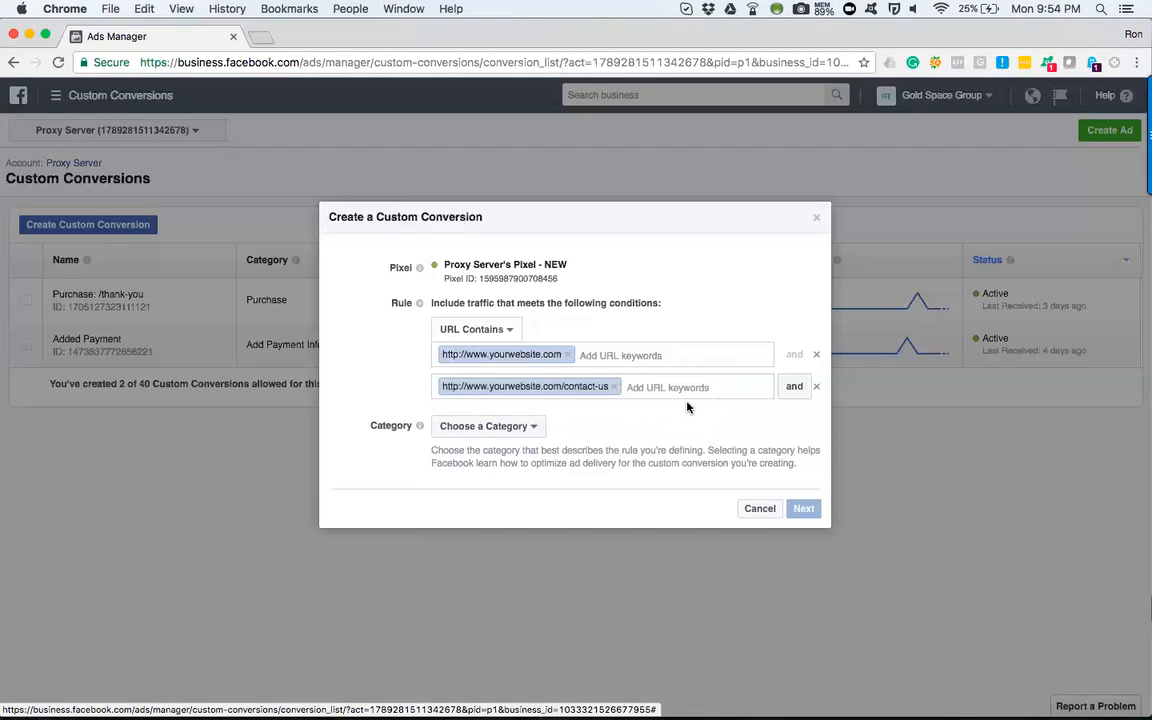
left_click(816, 386)
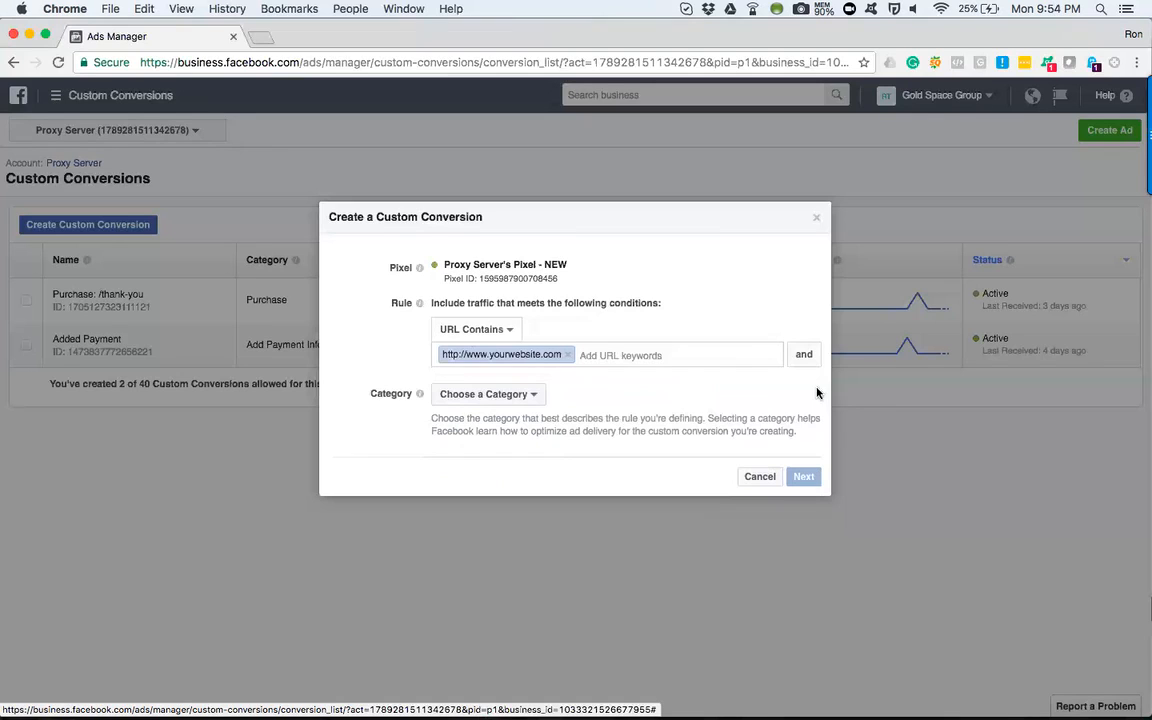
left_click(567, 354)
type("http")
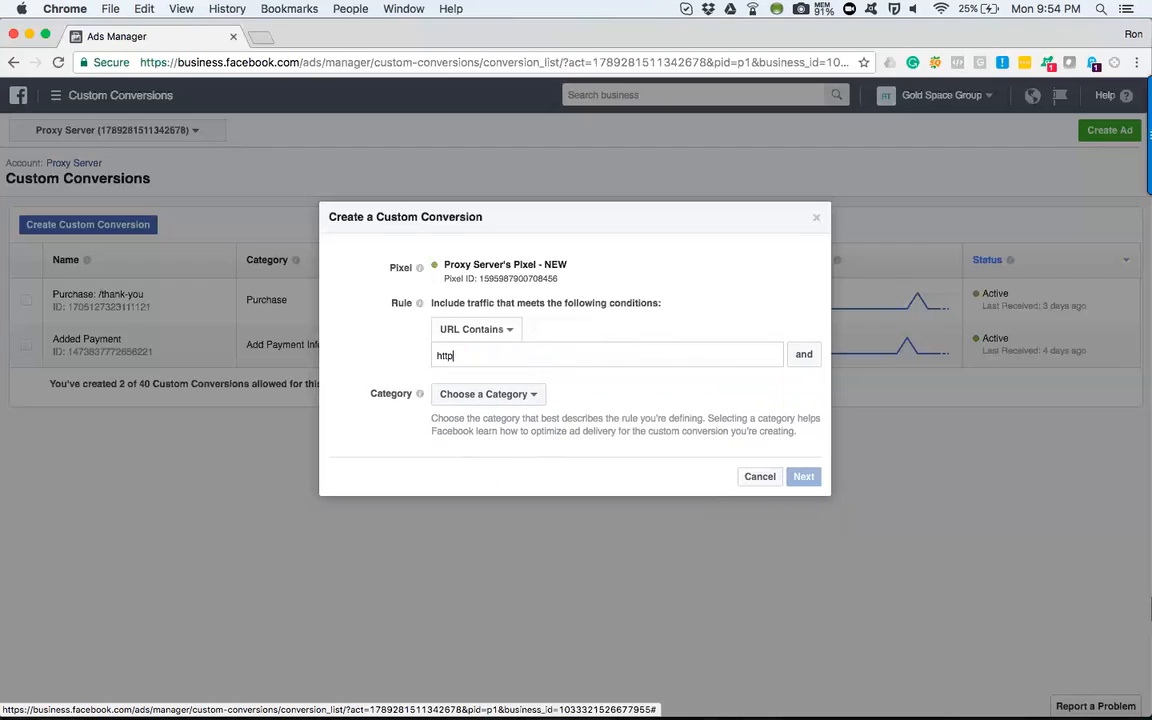
type("://ww")
type("w.yourwe")
type("bsite.com")
type("/thank")
type("-you")
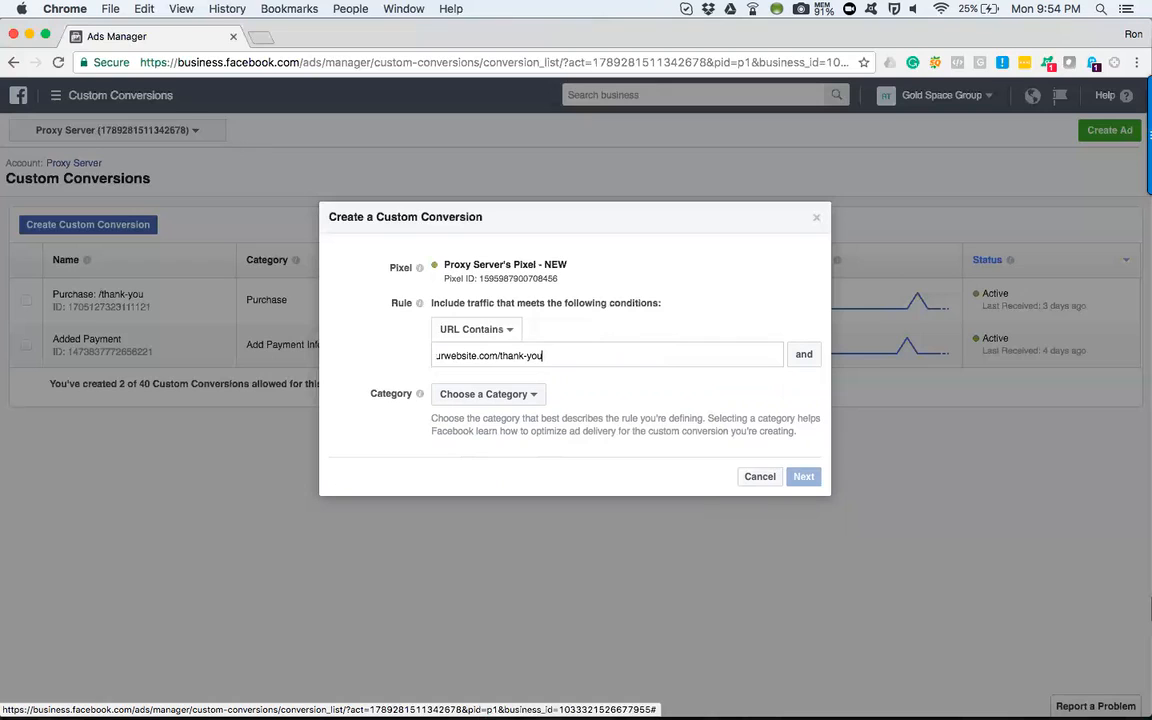
key("super+a")
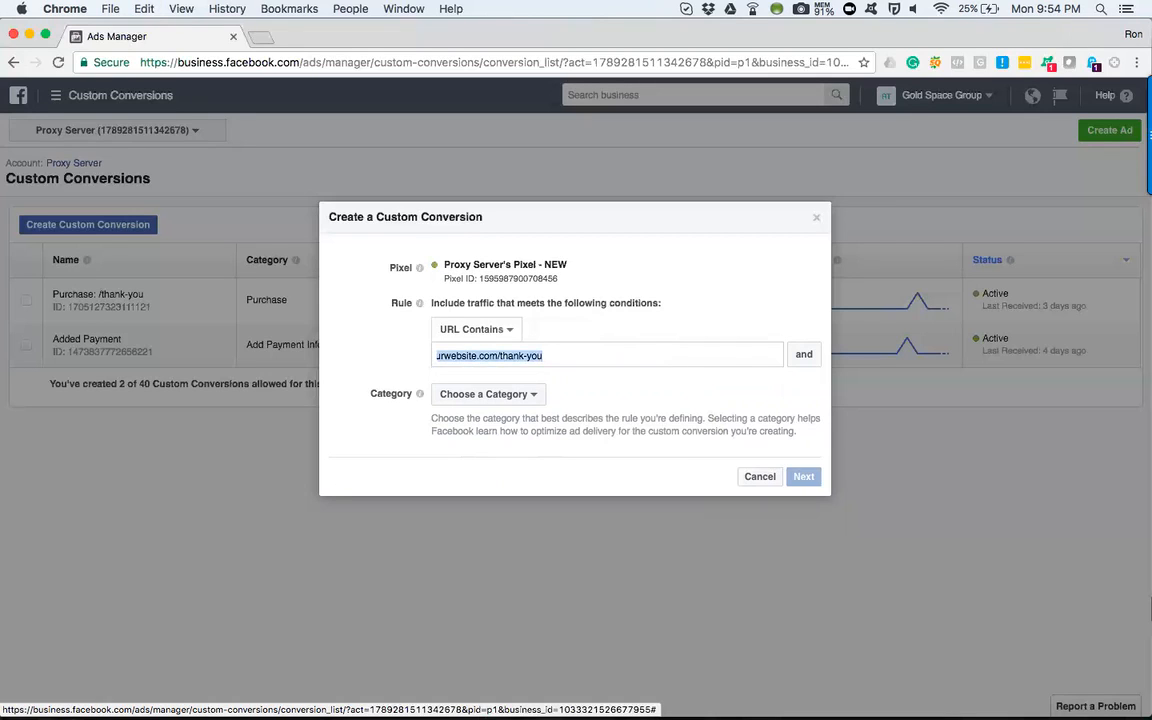
key("Return")
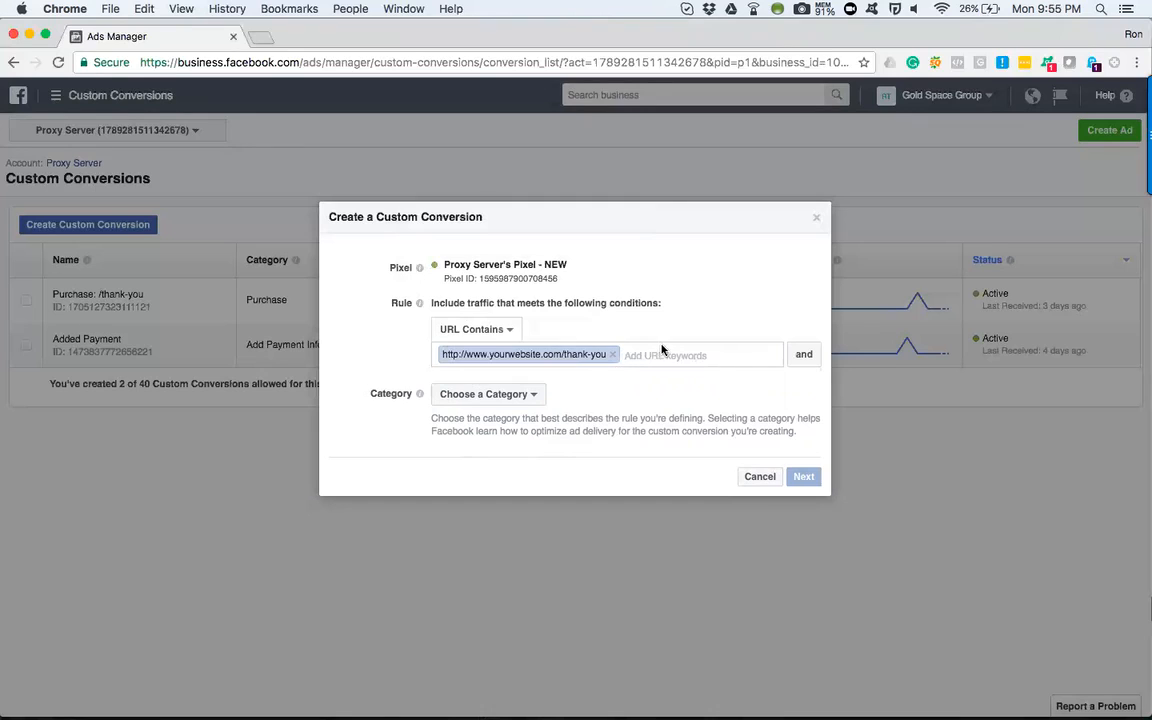
Step: Set the conversion category to Lead and proceed to the naming details
mouse_move(419, 393)
left_click(489, 394)
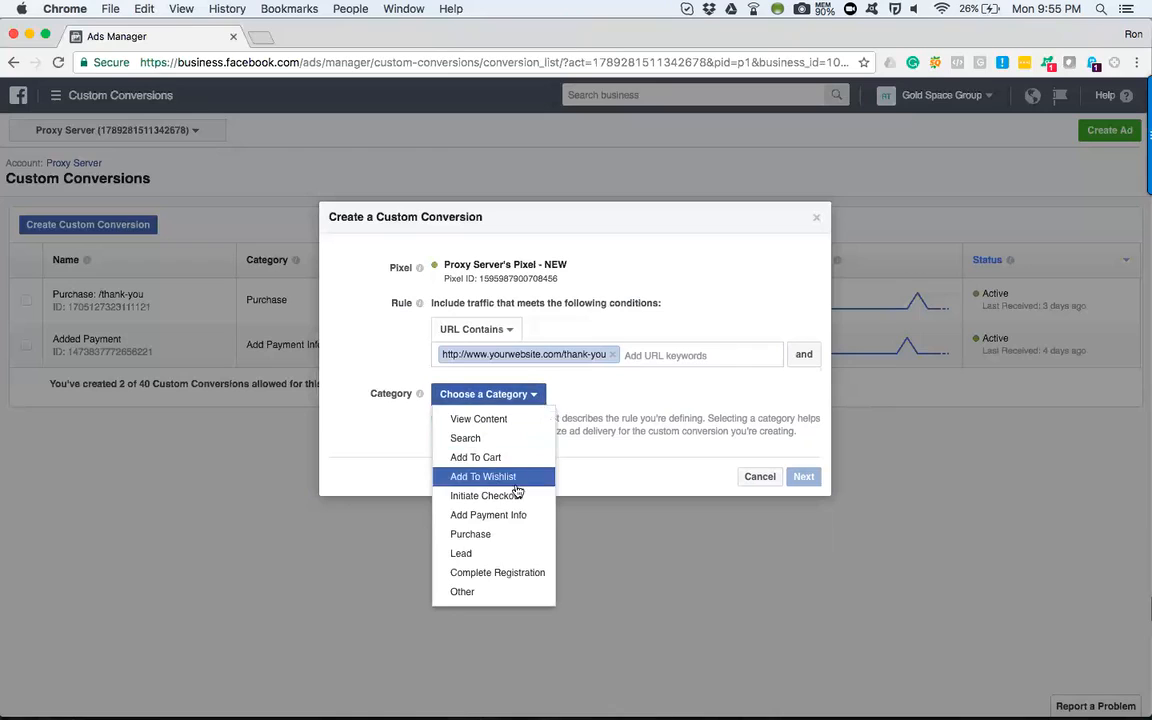
left_click(491, 557)
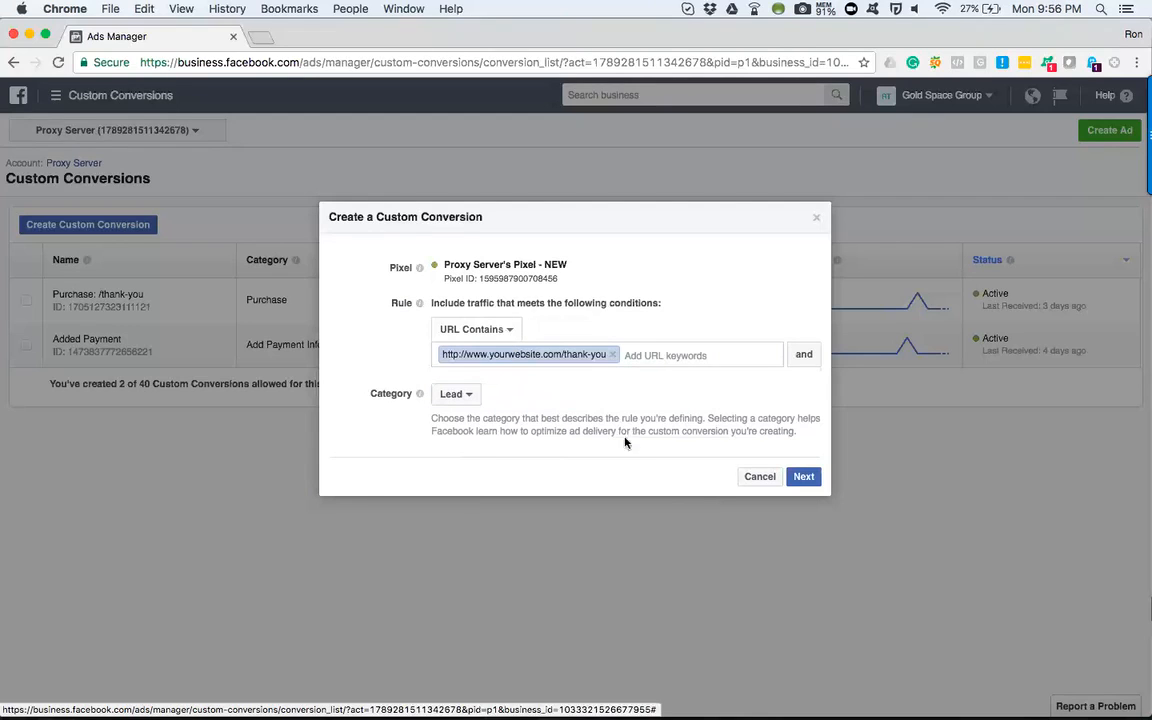
mouse_move(420, 302)
left_click(804, 477)
Step: Name the conversion "Contacted us thru a form fill out" and describe it as "Interested in finding out about a mortgage"
left_click(486, 305)
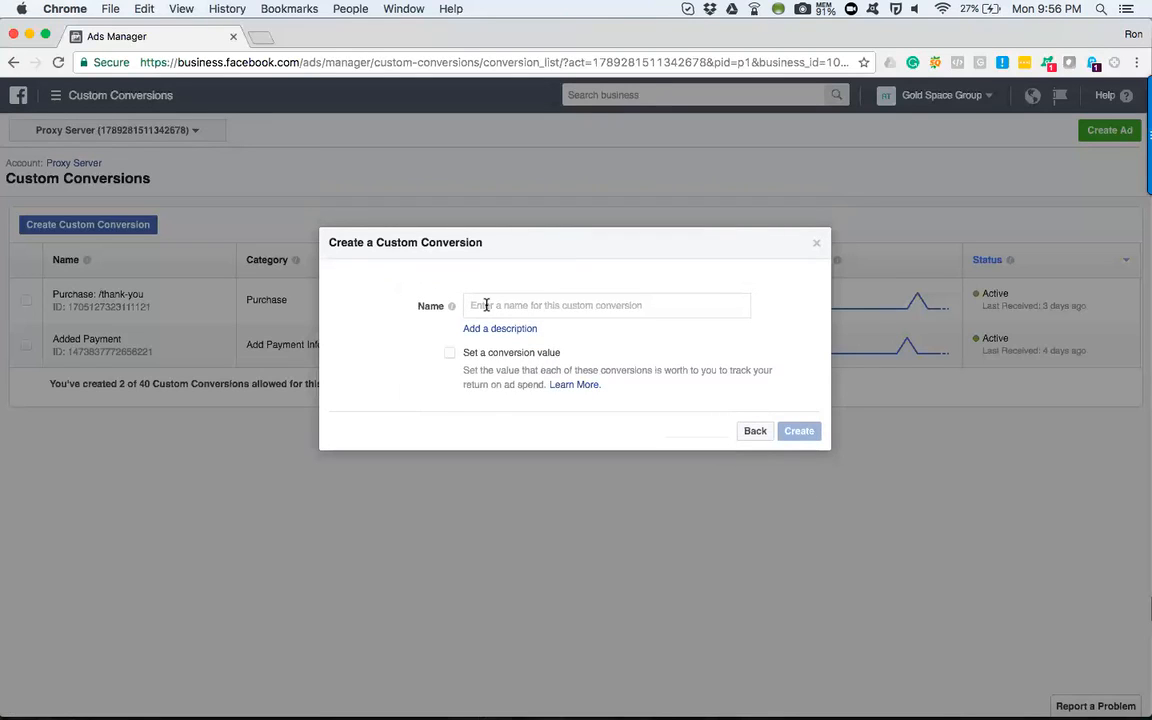
type("Contacted")
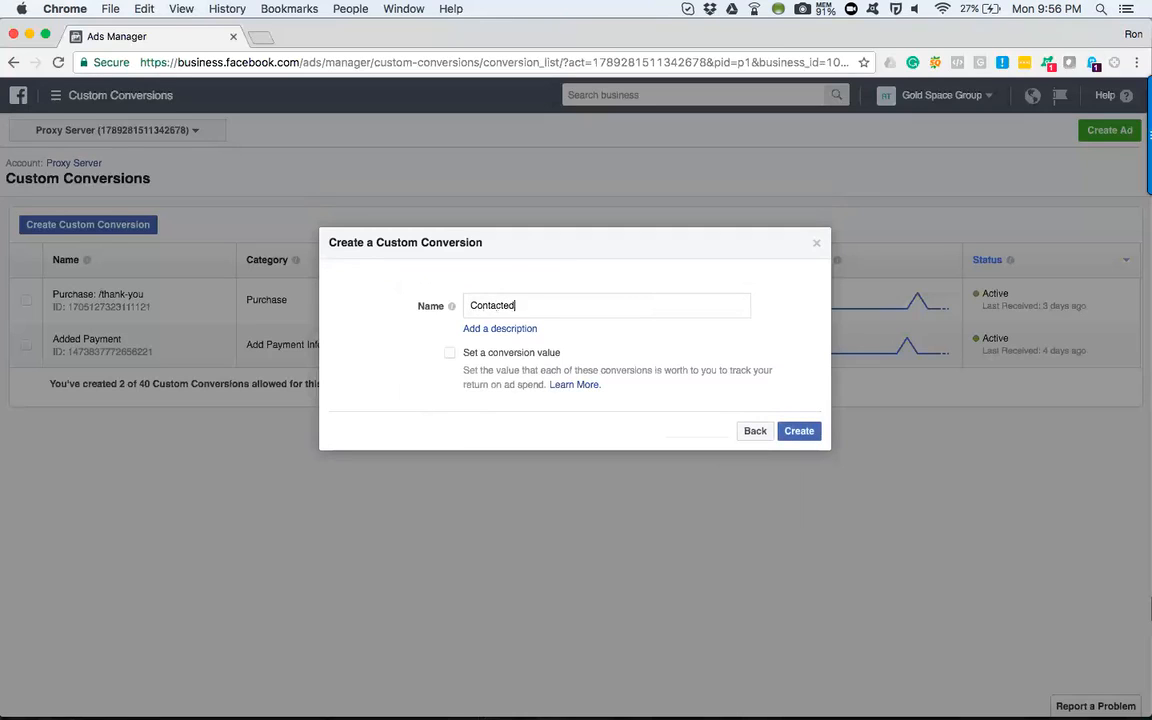
type(" us thru a form fill out")
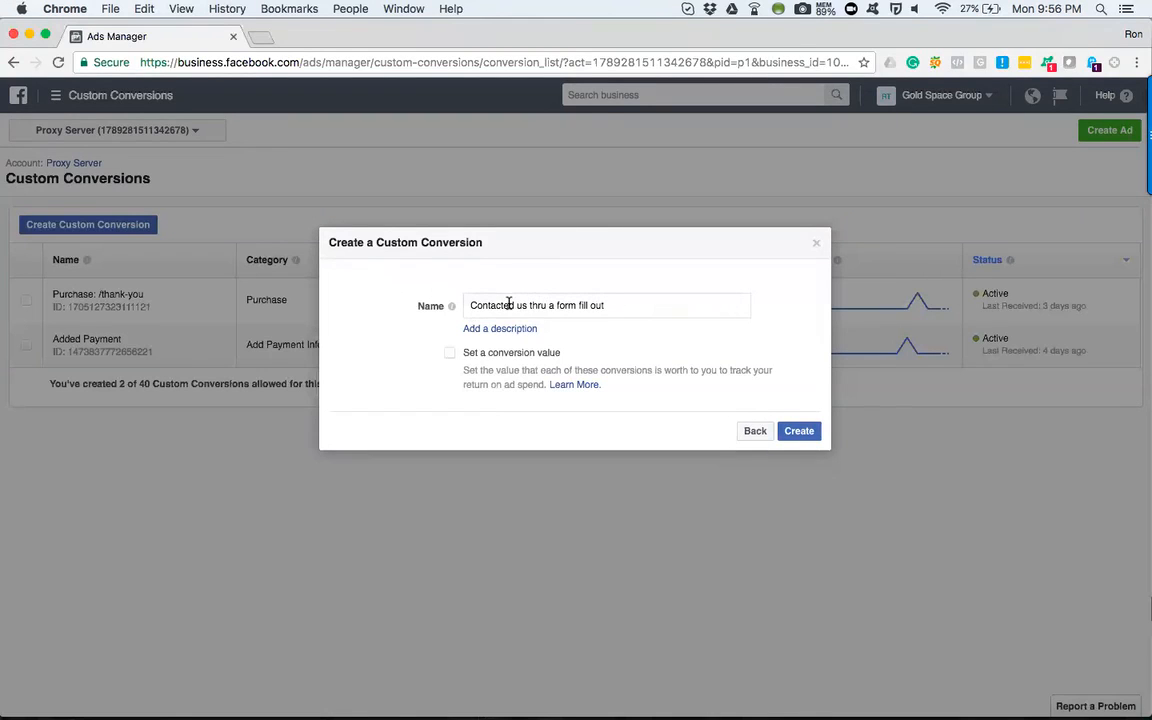
left_click(490, 329)
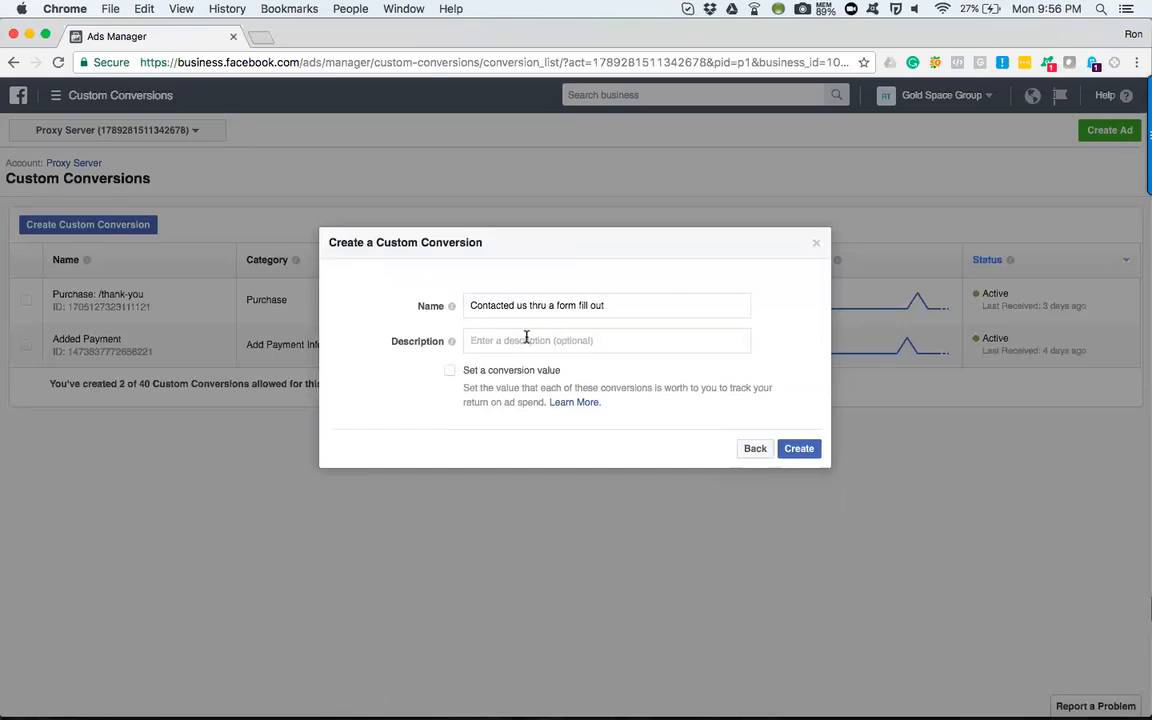
type("Interested in finding out about a mor")
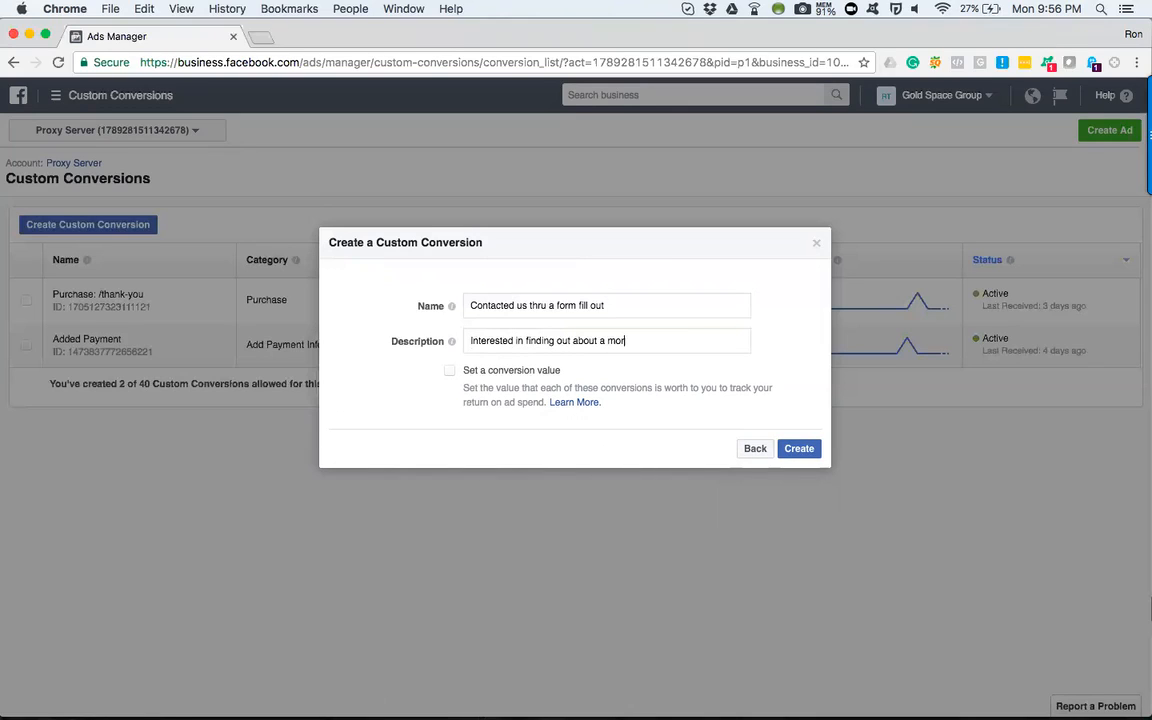
type("tgaee")
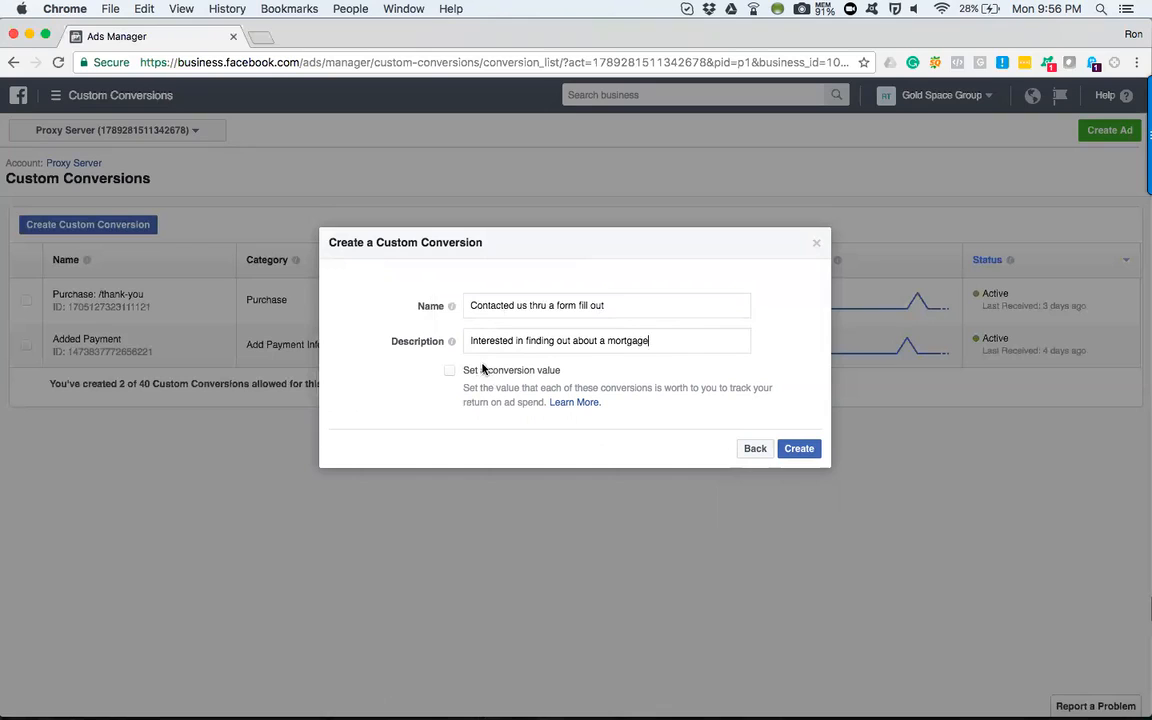
left_click(451, 374)
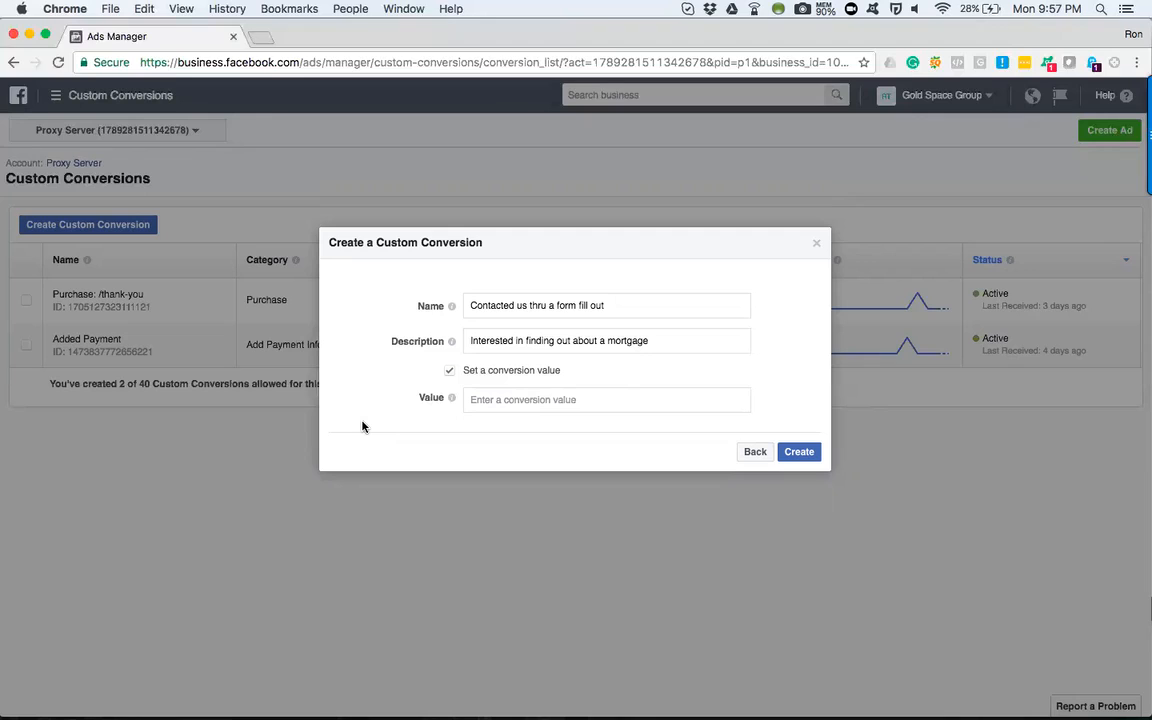
left_click(584, 401)
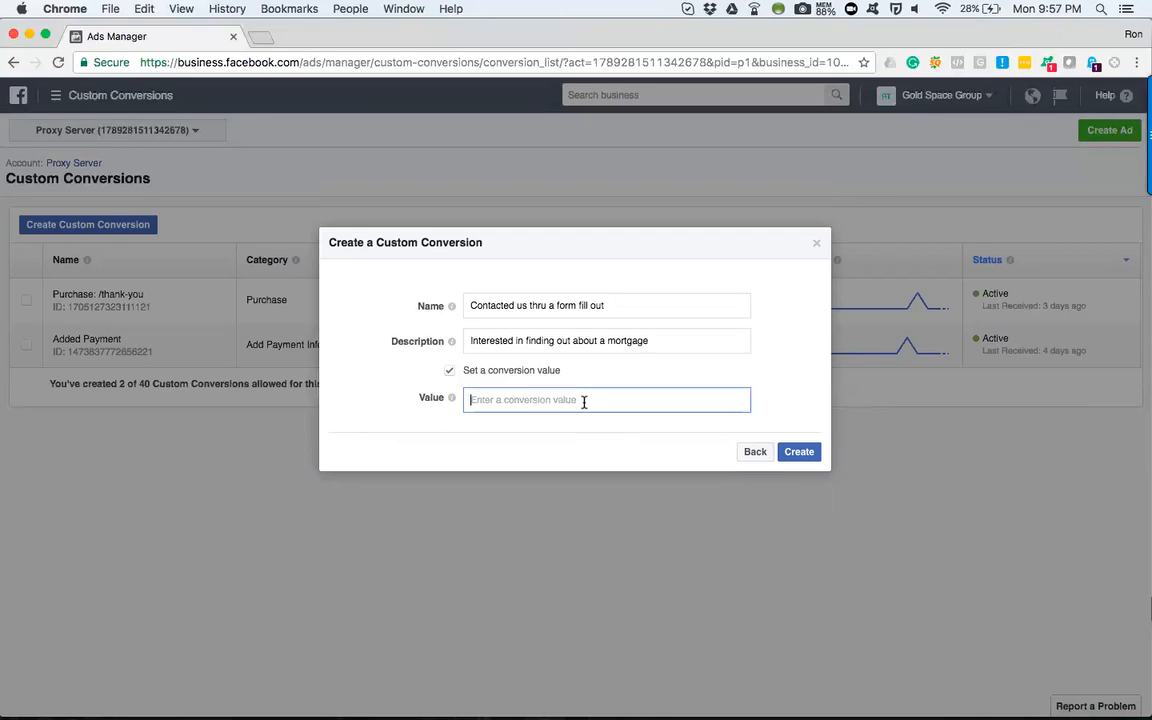
type("$50")
left_click(449, 370)
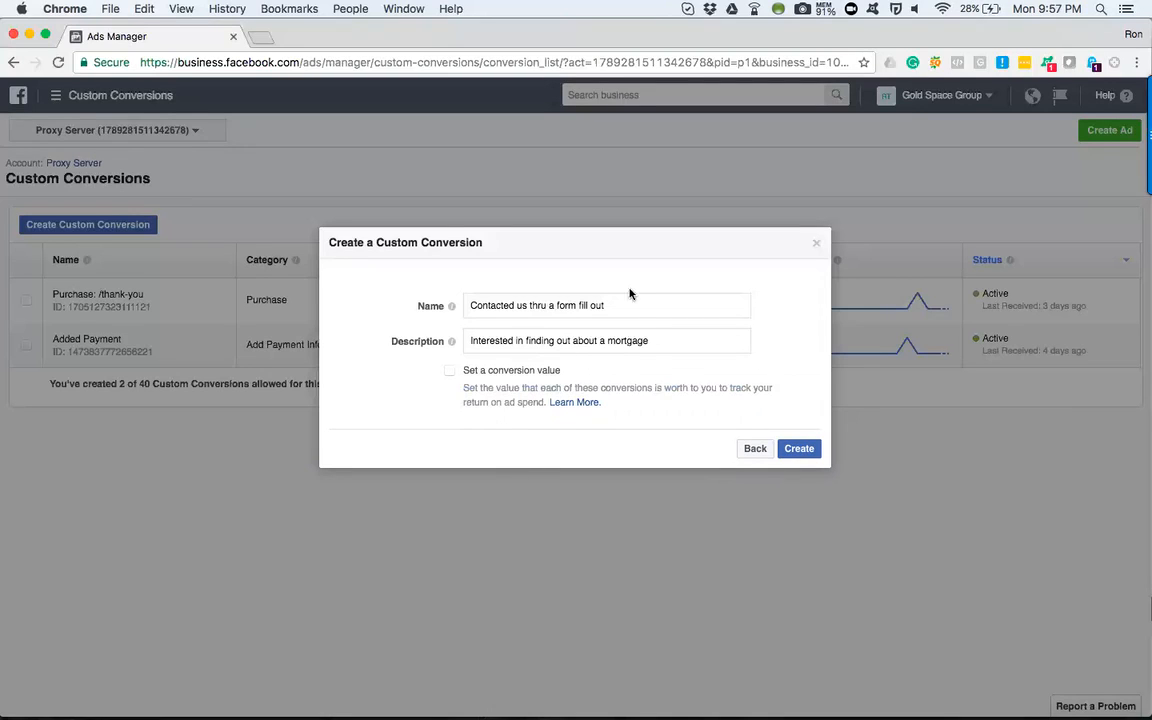
Step: Create the custom conversion without a conversion value and return to the conversions list
left_click(799, 454)
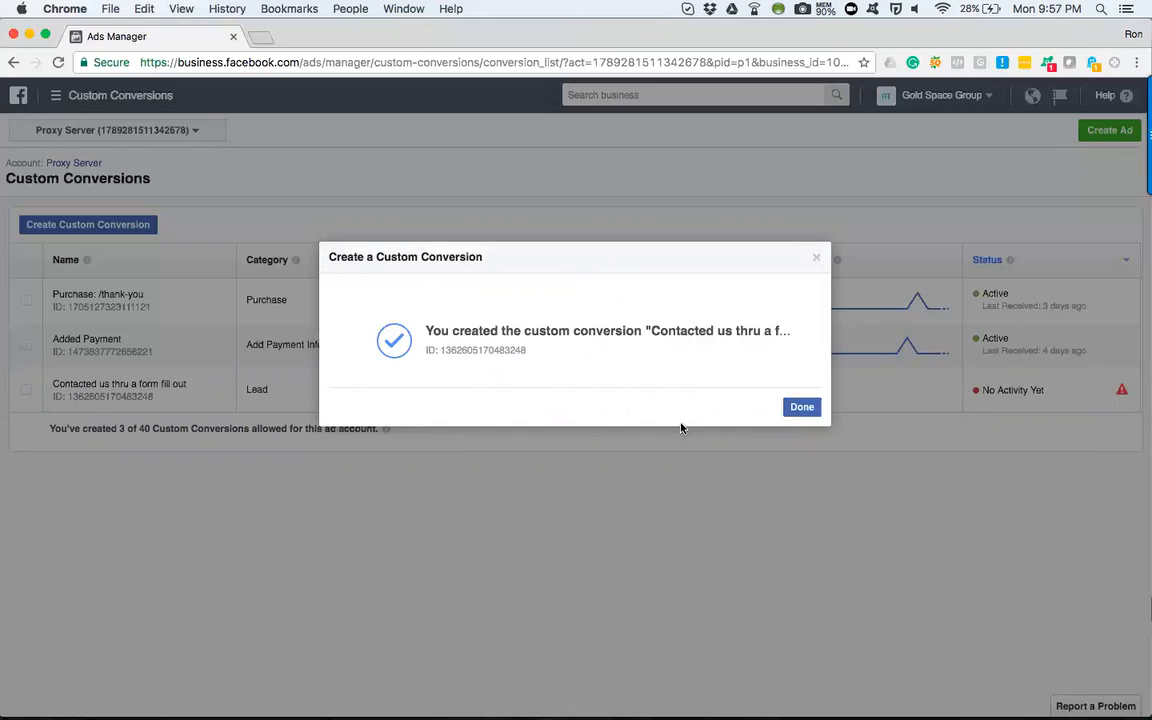
left_click(812, 407)
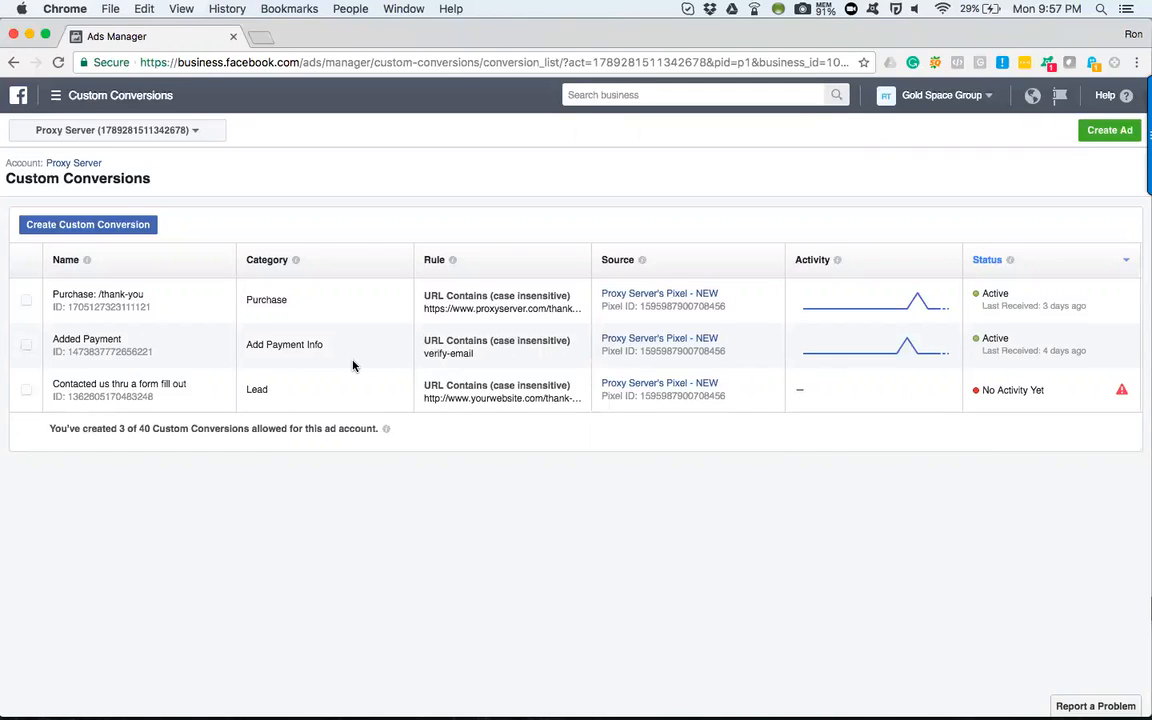
left_click(60, 229)
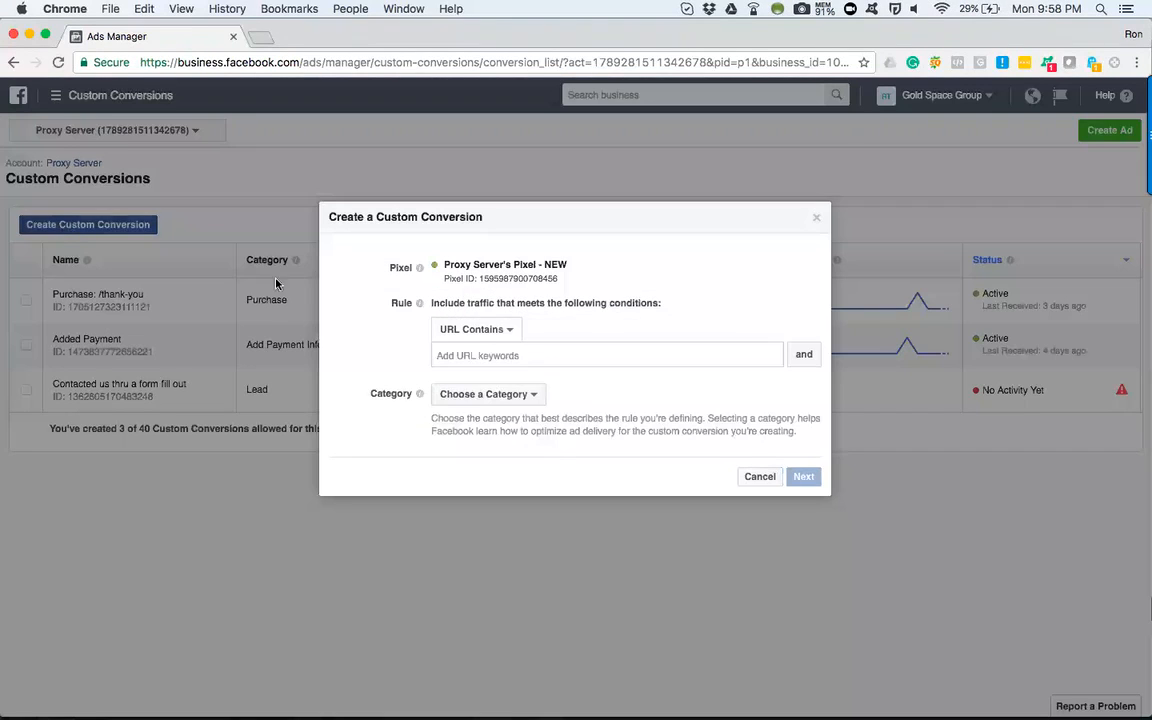
left_click(502, 354)
type("yourwebsite.com/thank-you")
left_click_drag(500, 355, 545, 355)
key("BackSpace")
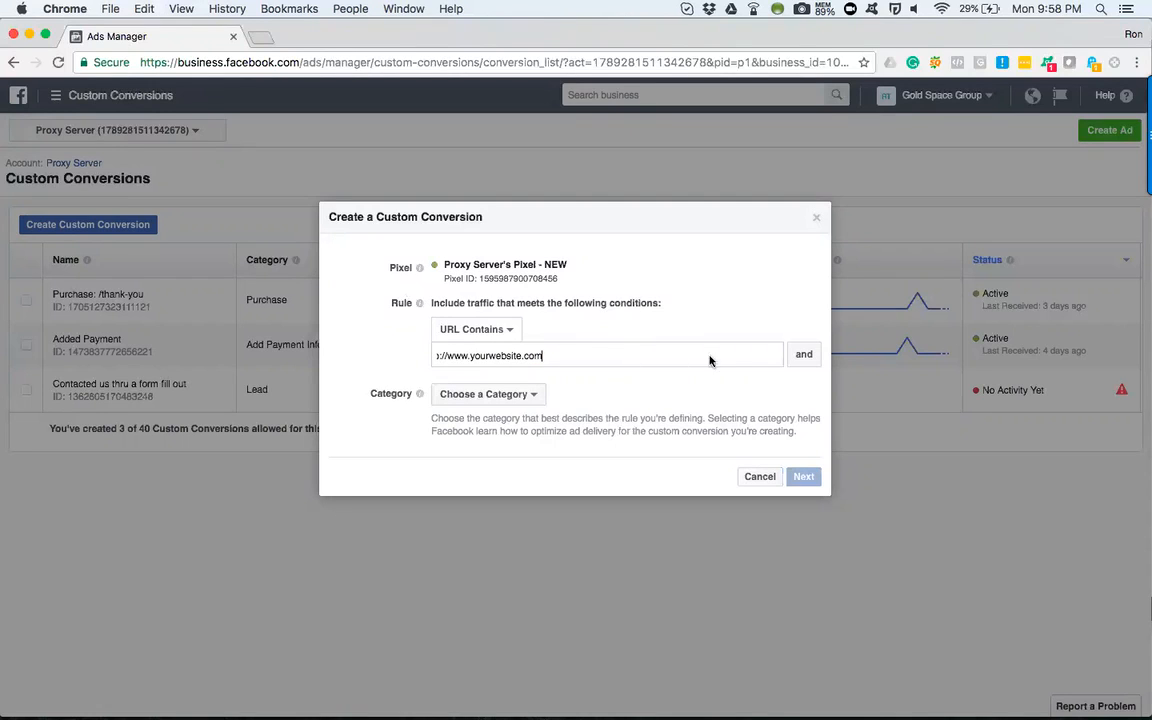
left_click(805, 355)
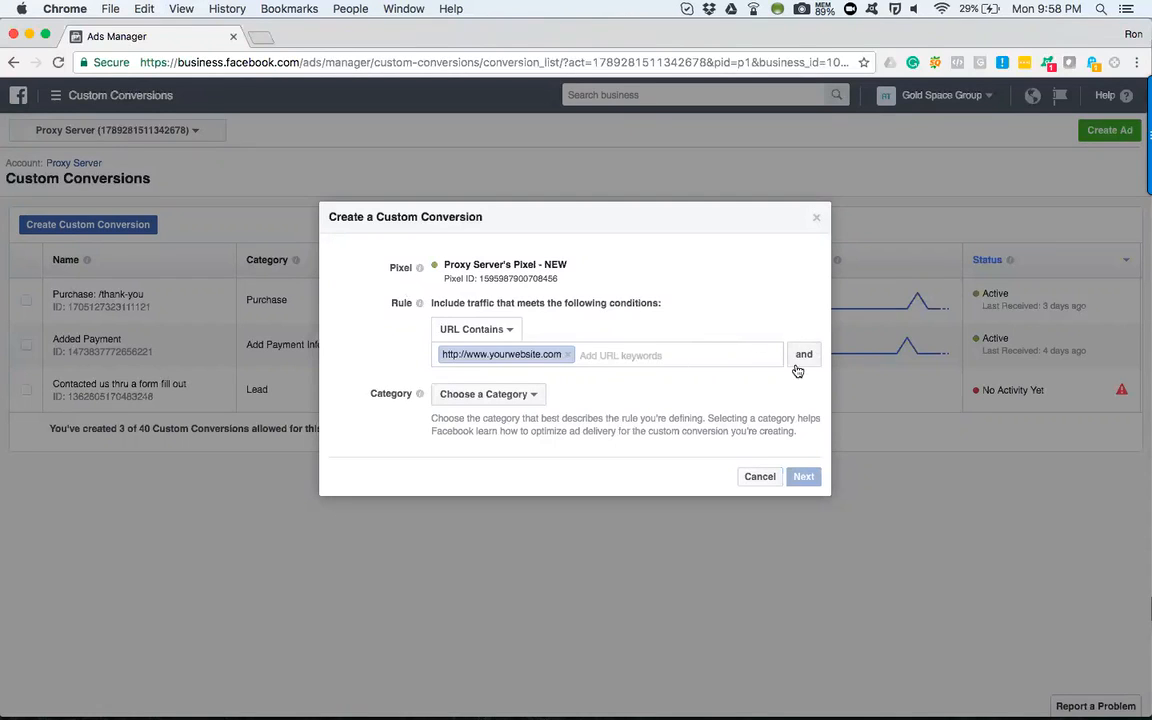
left_click(803, 354)
left_click(600, 388)
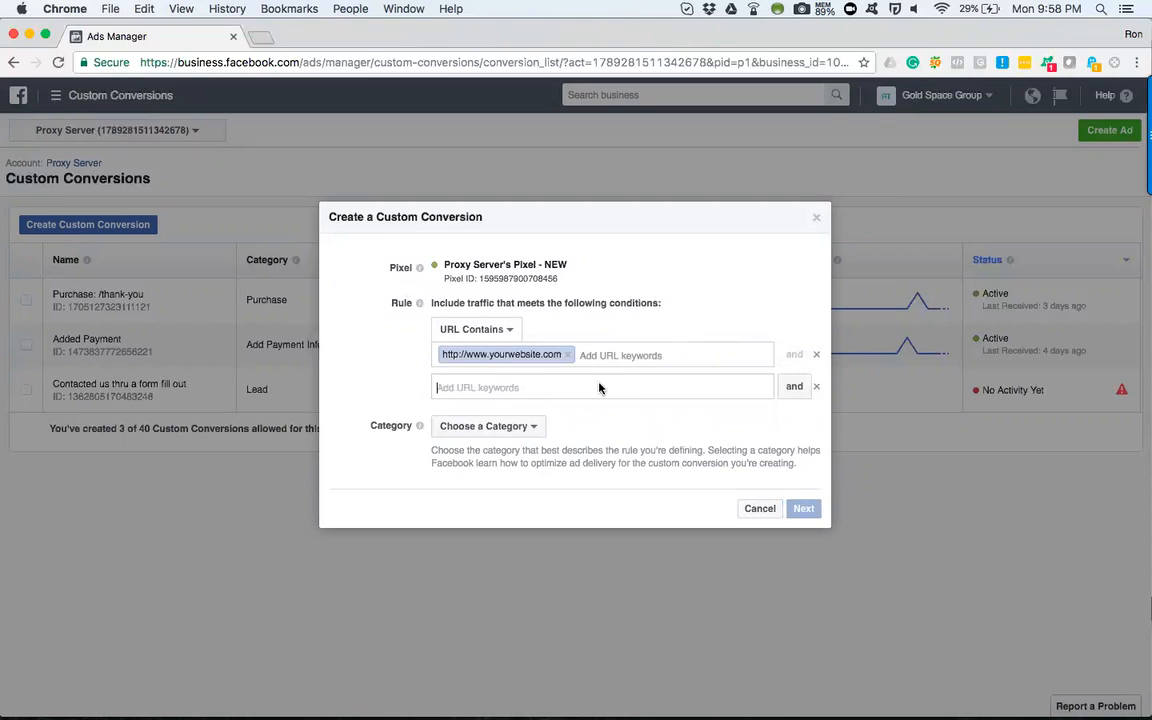
type("http://www.yourwebsite.com/thank-you")
key("BackSpace")
key("BackSpace")
key("BackSpace")
key("BackSpace")
key("BackSpace")
key("BackSpace")
key("BackSpace")
key("BackSpace")
key("BackSpace")
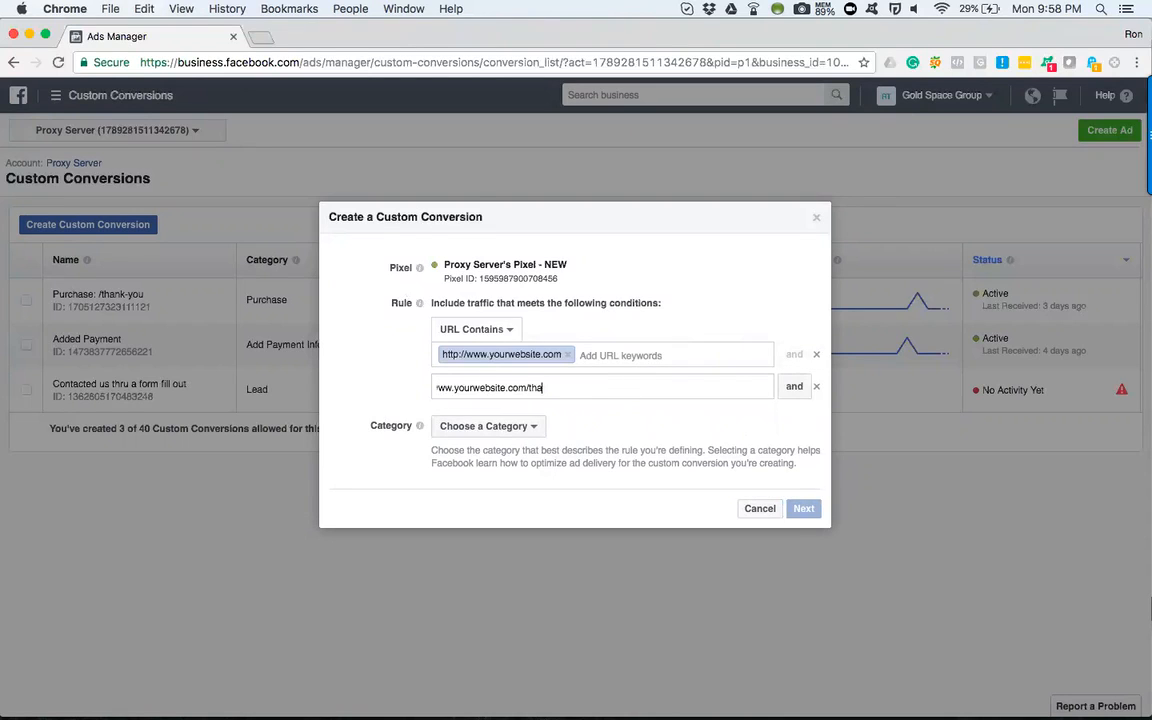
type("contact-us")
left_click(793, 388)
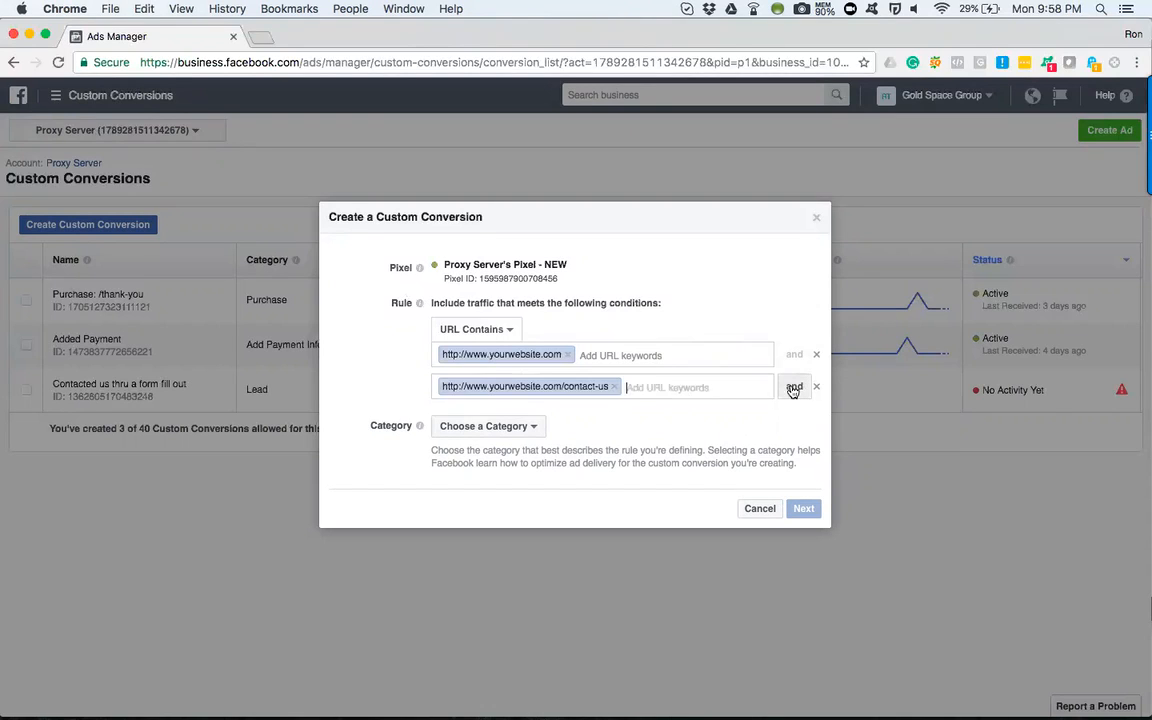
left_click(793, 388)
type("http://www.yourwebsite.com/thank-you")
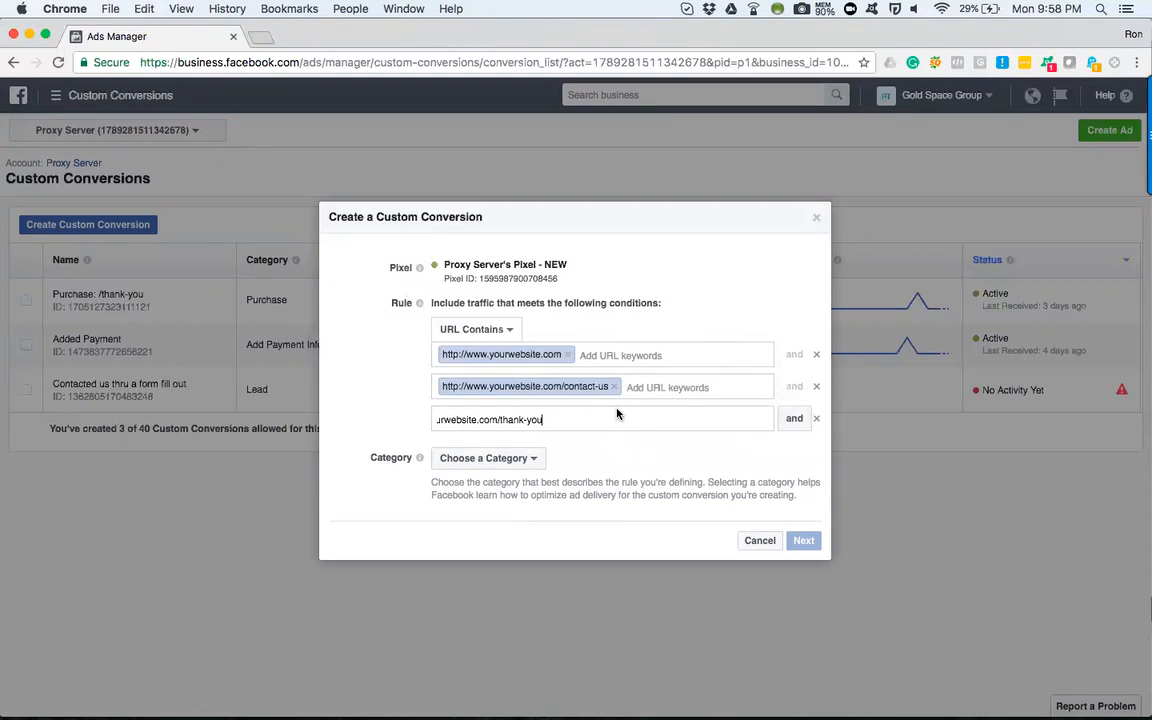
key("Return")
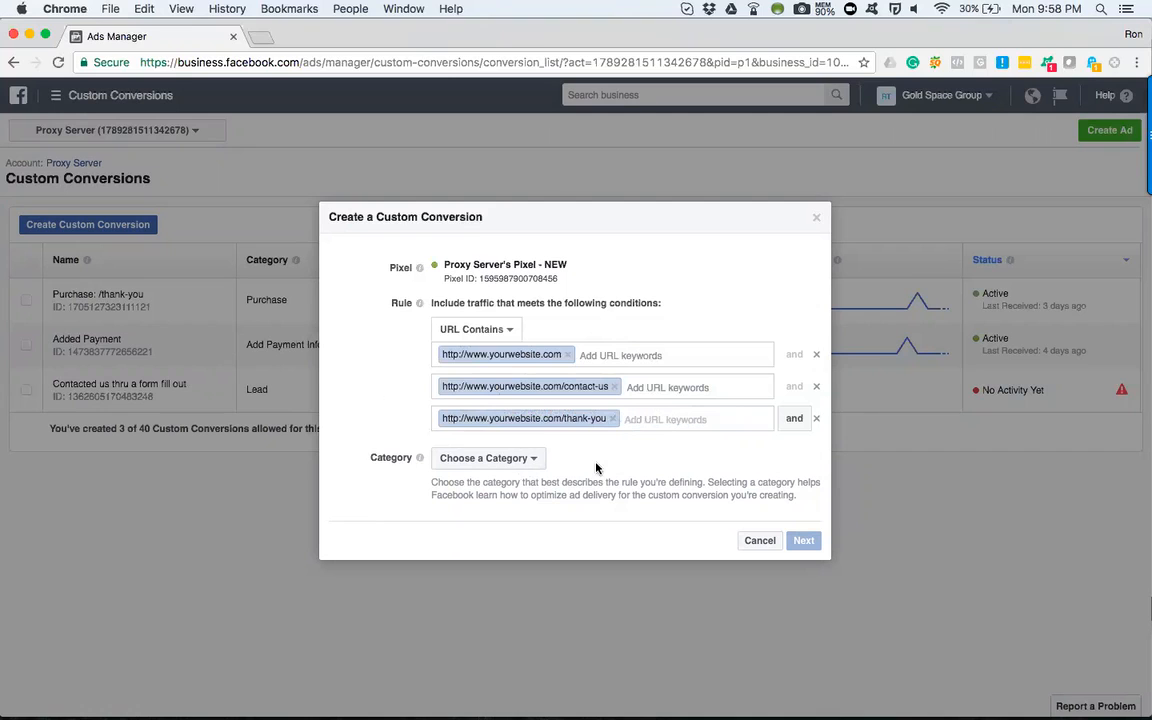
left_click(817, 418)
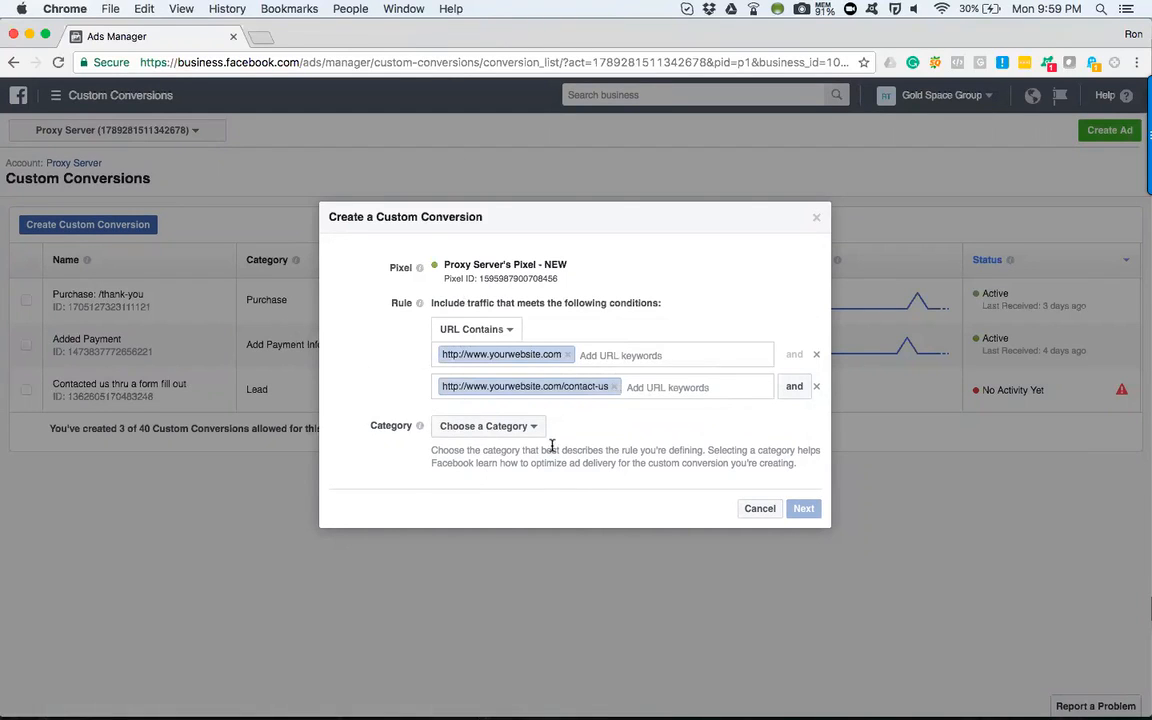
Step: Set the conversion category to View Content and proceed to the naming details
left_click(508, 429)
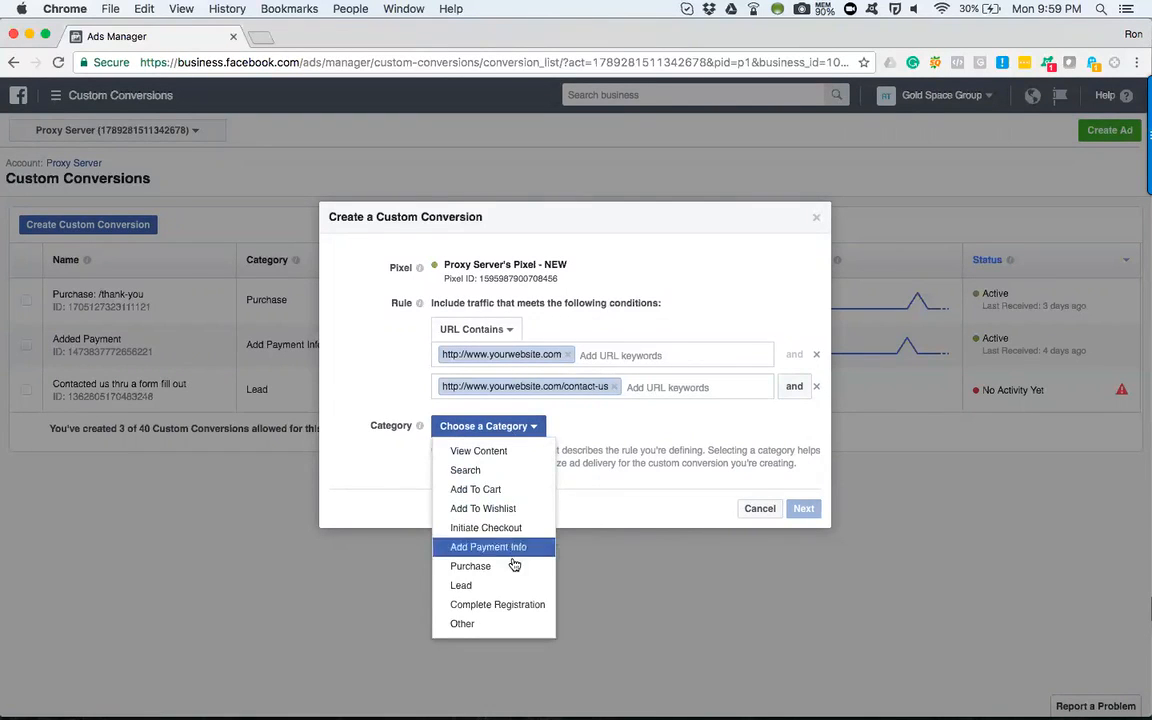
left_click(493, 606)
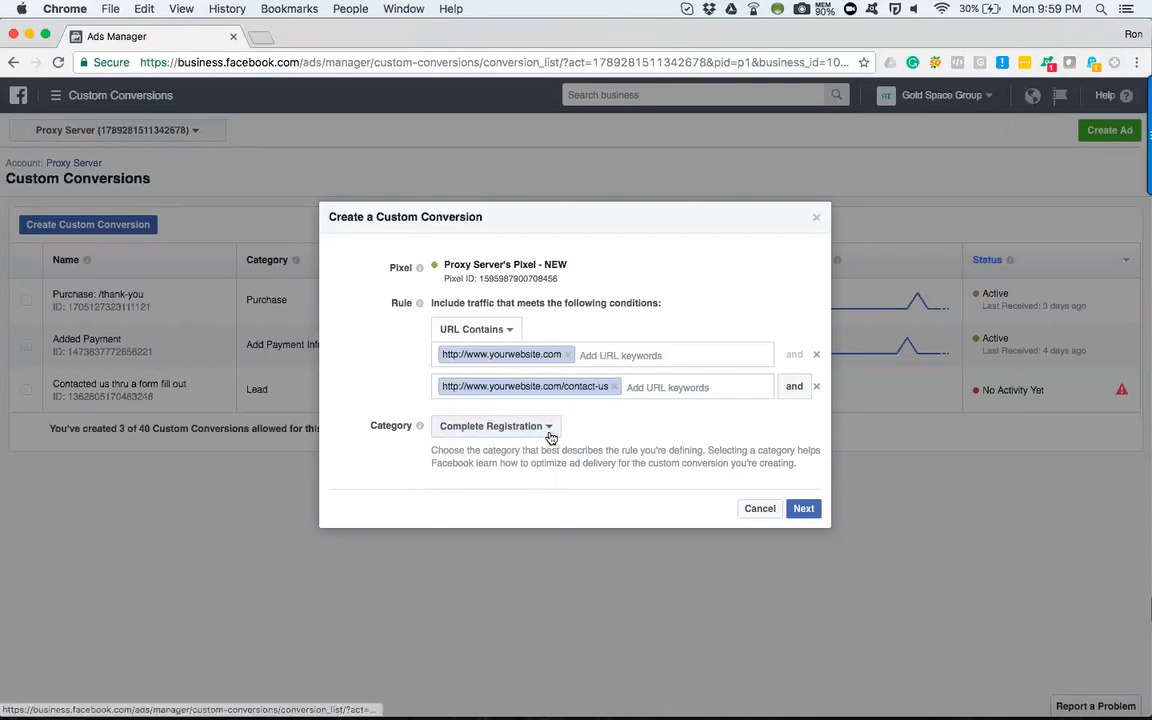
left_click(493, 426)
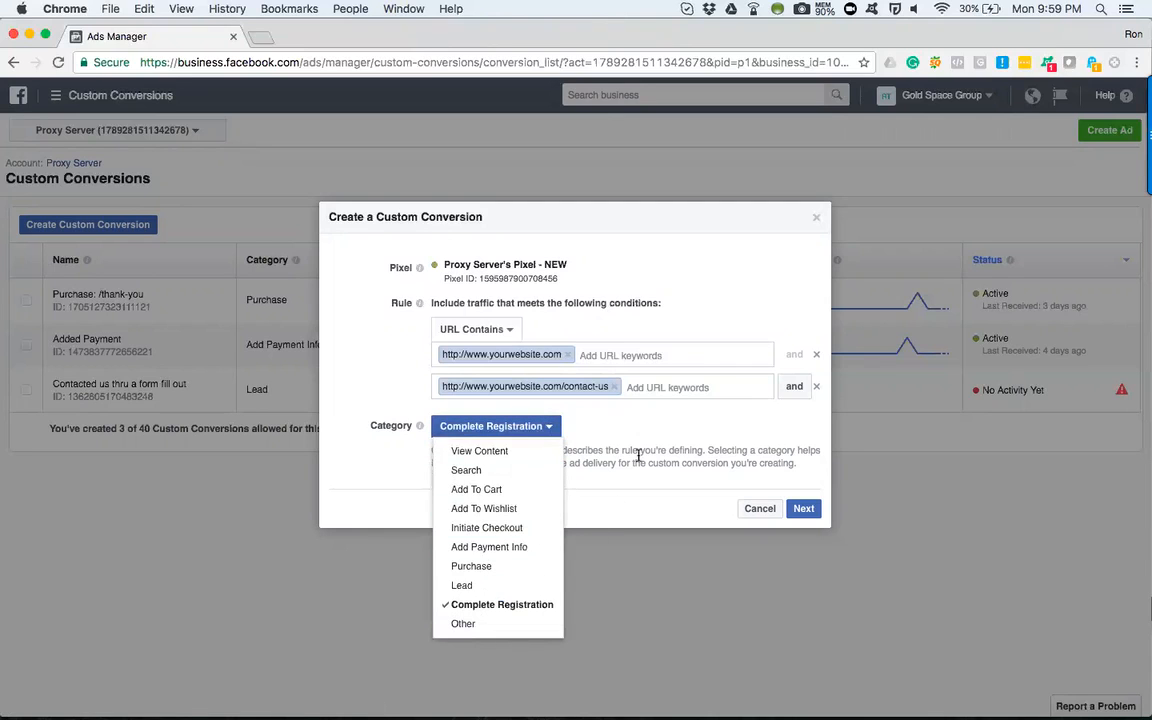
left_click(490, 451)
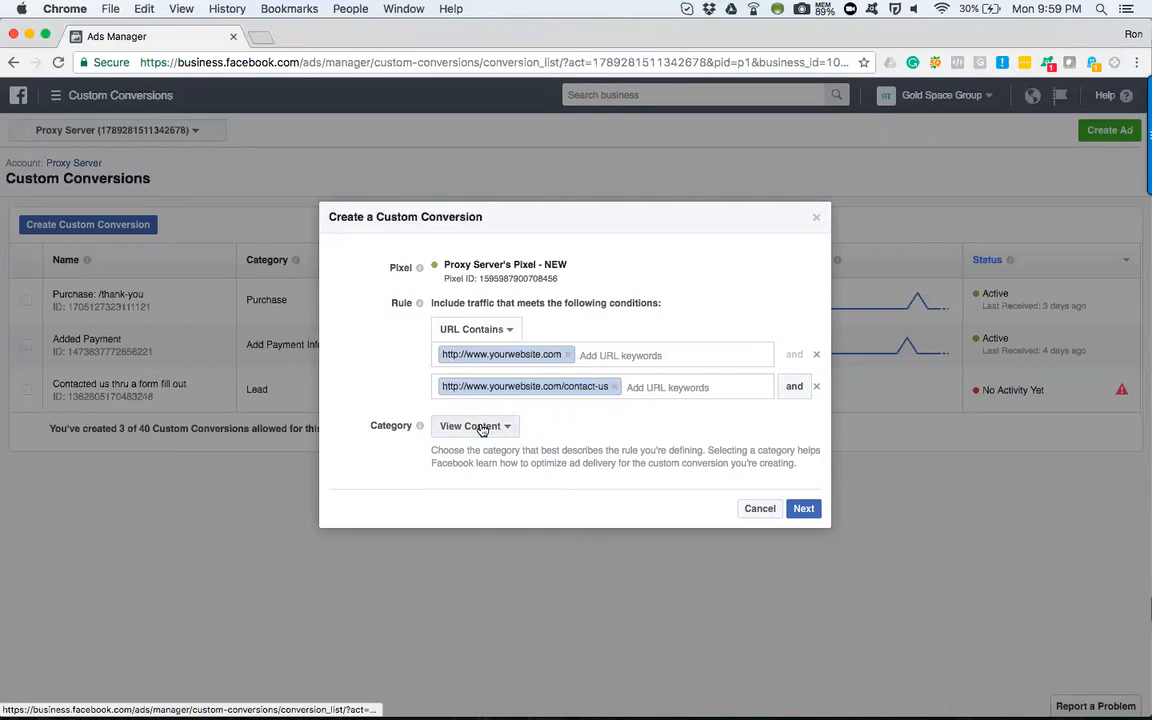
left_click(804, 508)
Step: Create the conversion with the name "Contact Us Page View" and the description "Looked at the contact us page", and return to the conversions list
left_click(478, 305)
type("C")
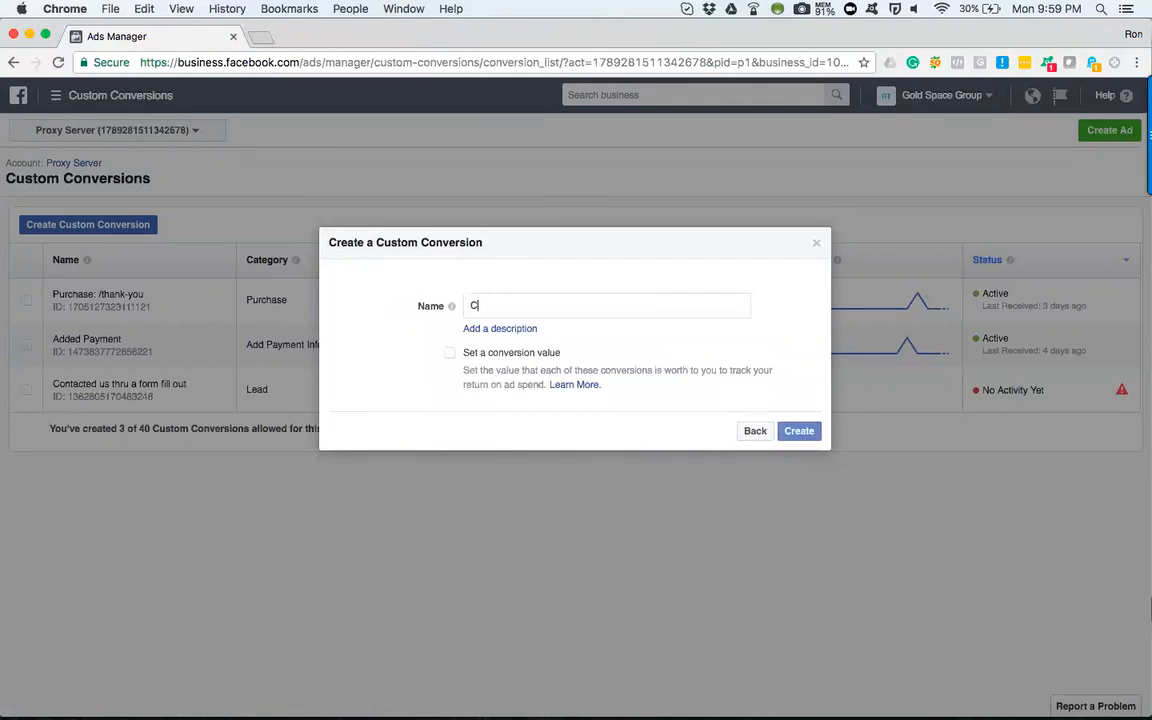
type("onaact ")
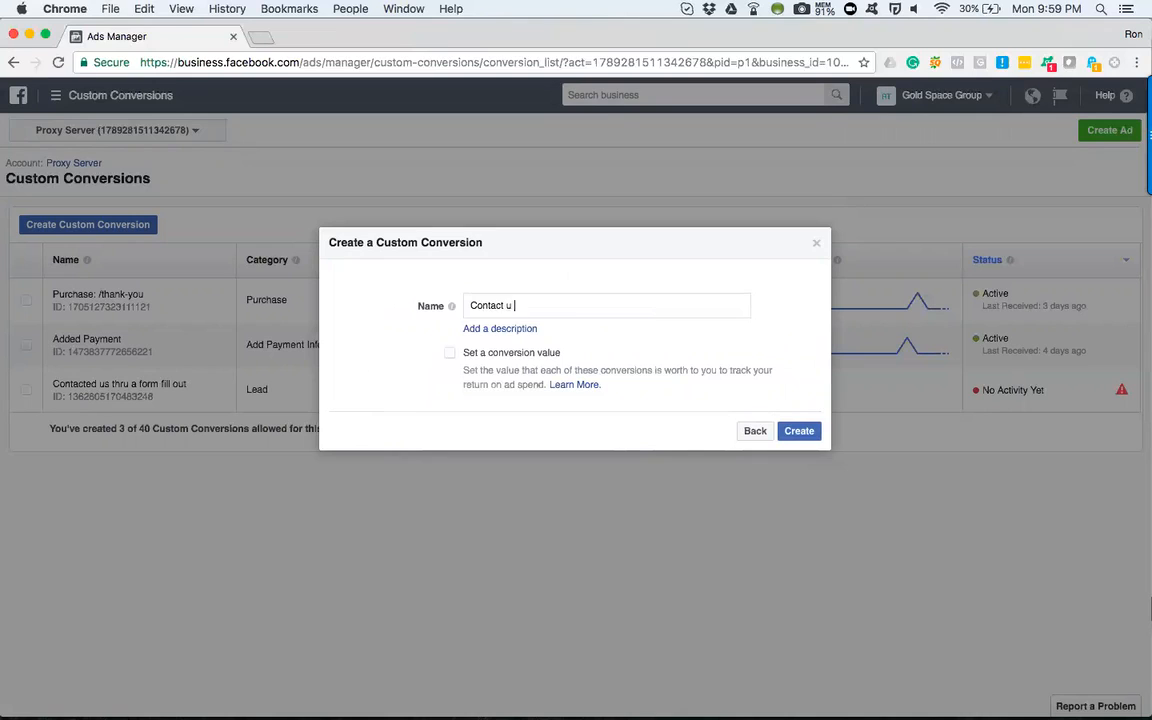
type("Us Page View")
left_click(478, 330)
type("Loo")
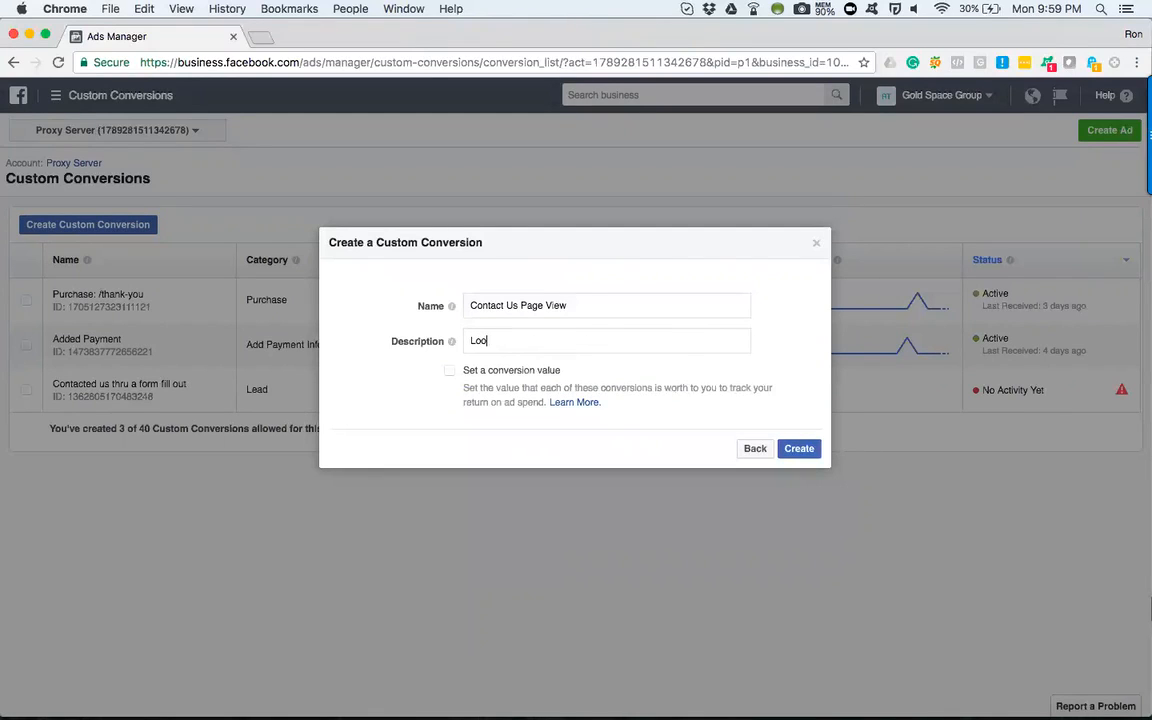
type("ked at the contact us page")
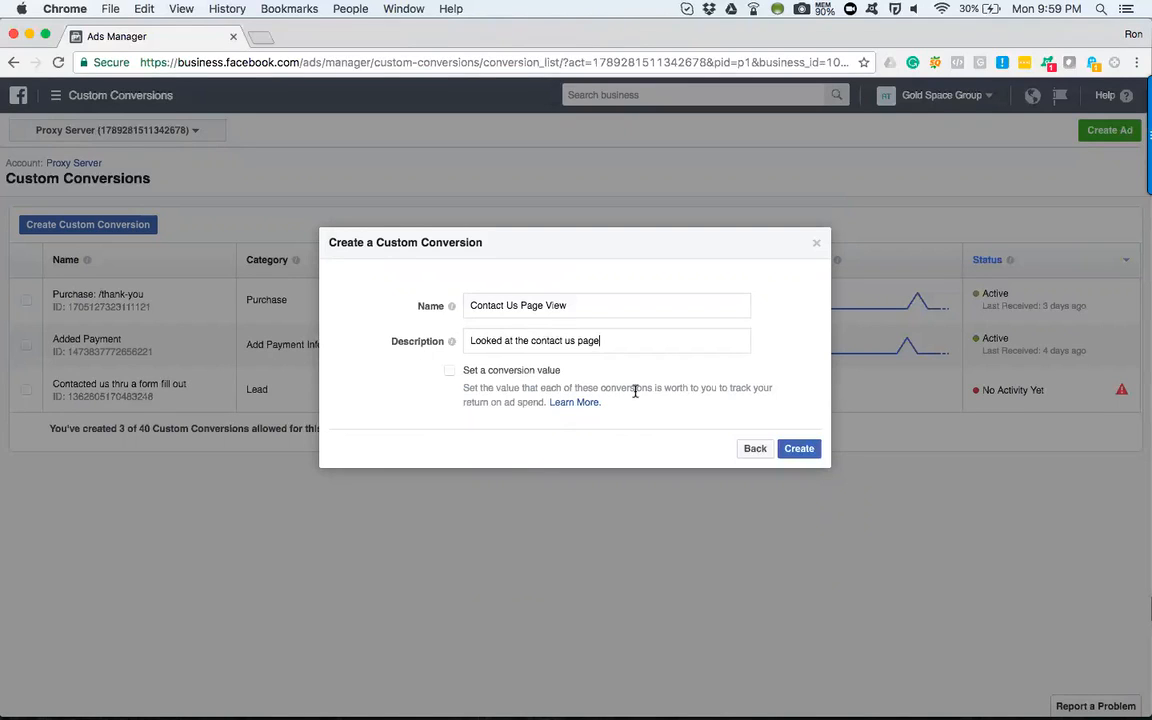
left_click(805, 456)
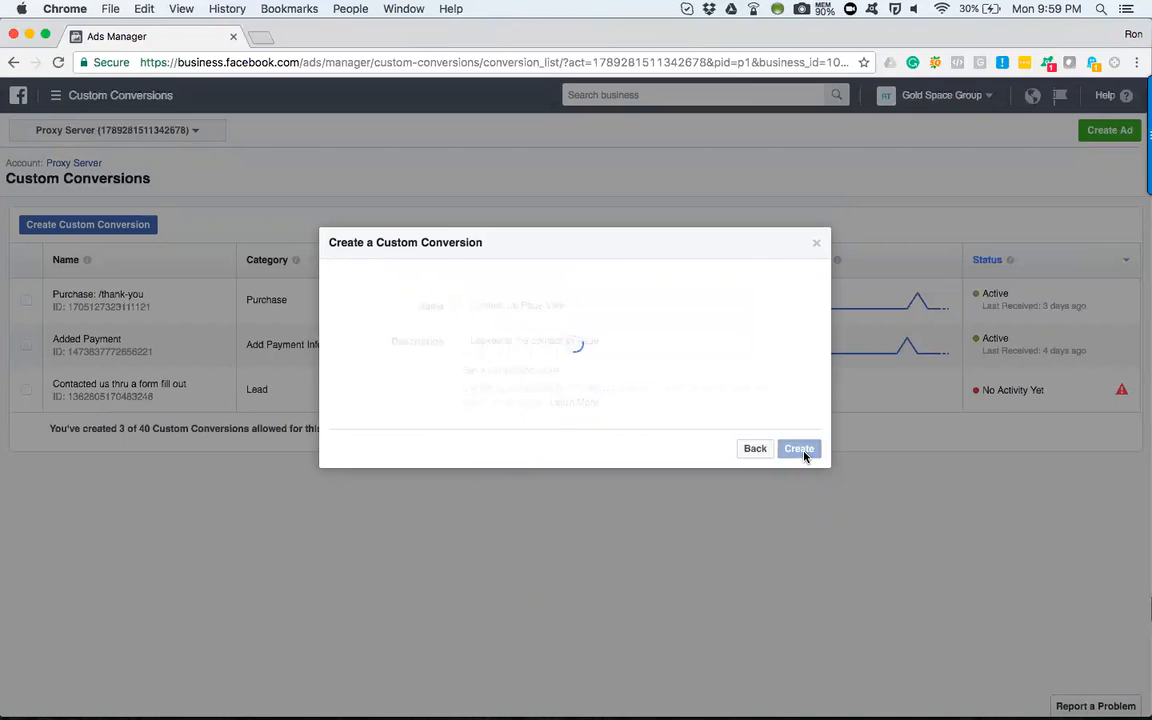
left_click(805, 407)
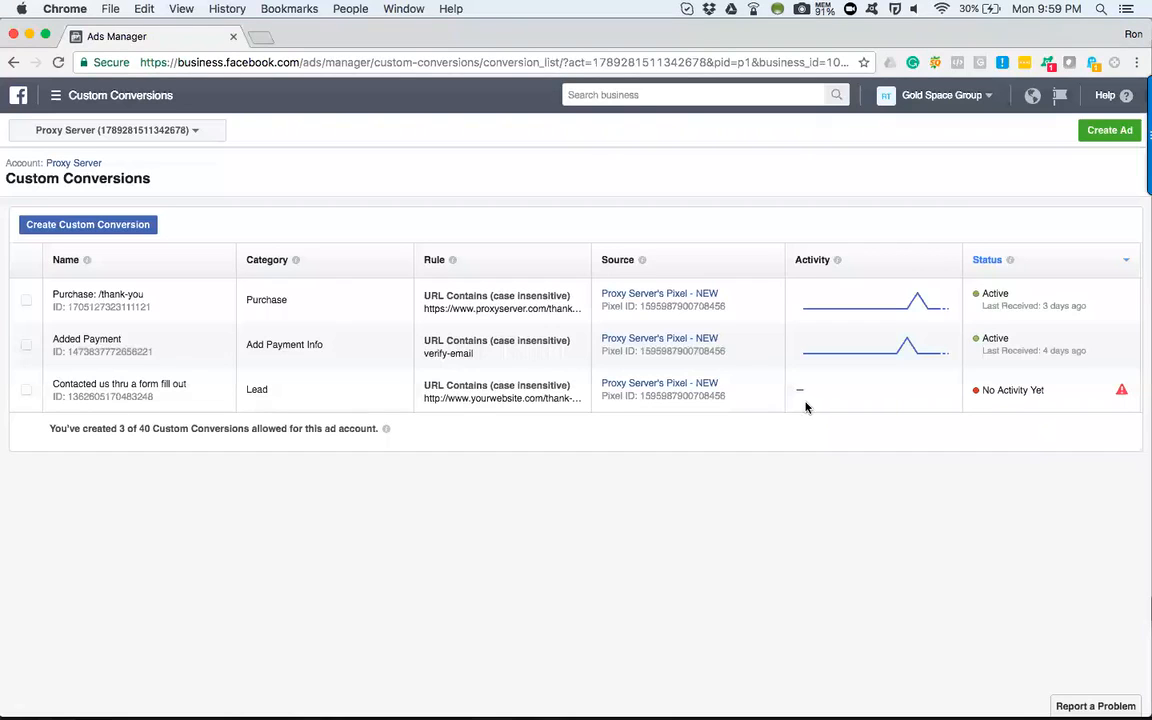
Step: Start another custom conversion with proxyserver.com as its first URL keyword
left_click(96, 229)
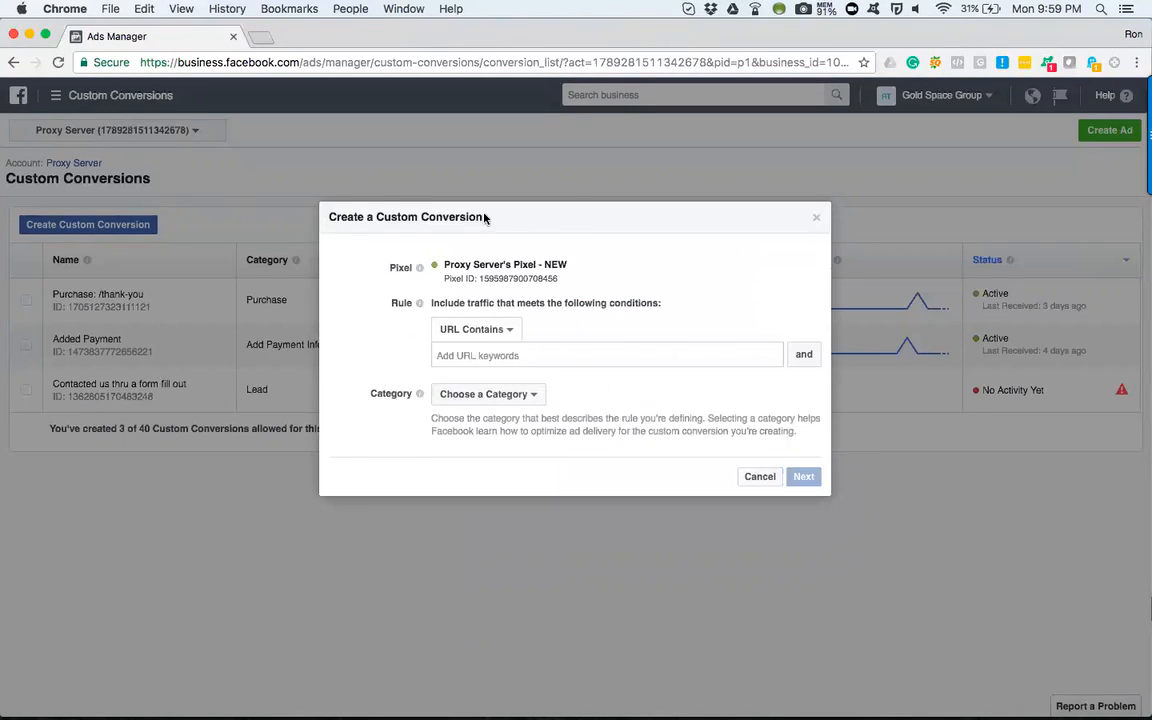
left_click(468, 352)
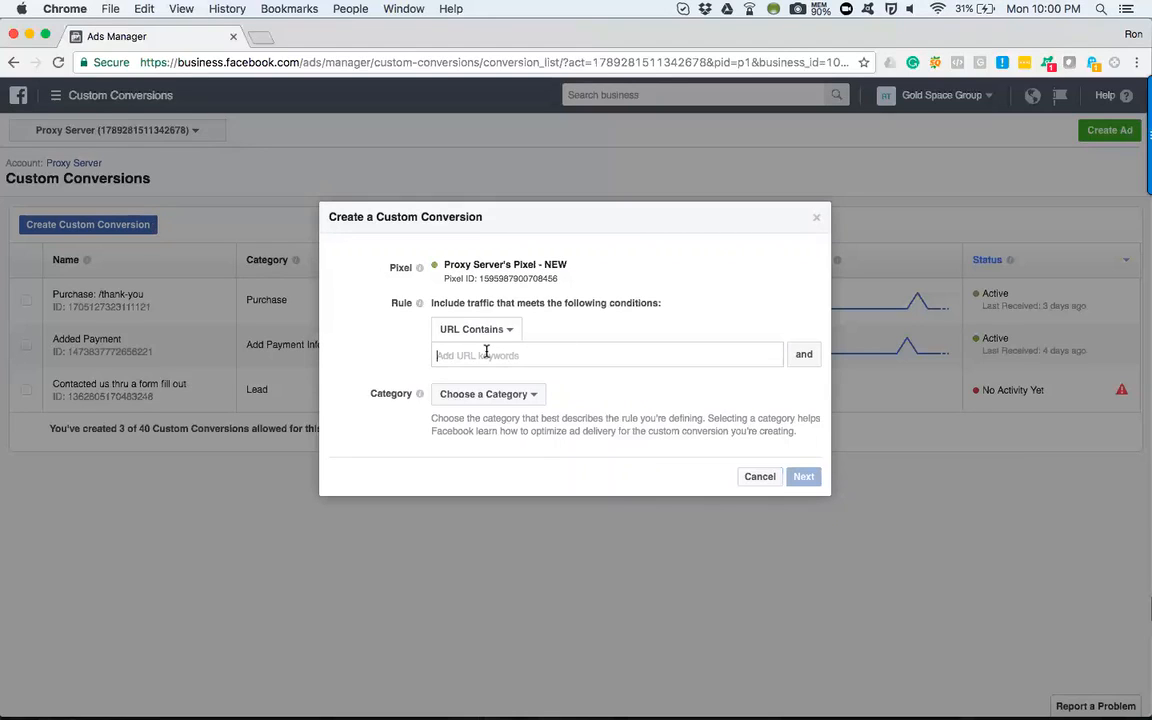
type("proxyserver.com")
left_click(800, 357)
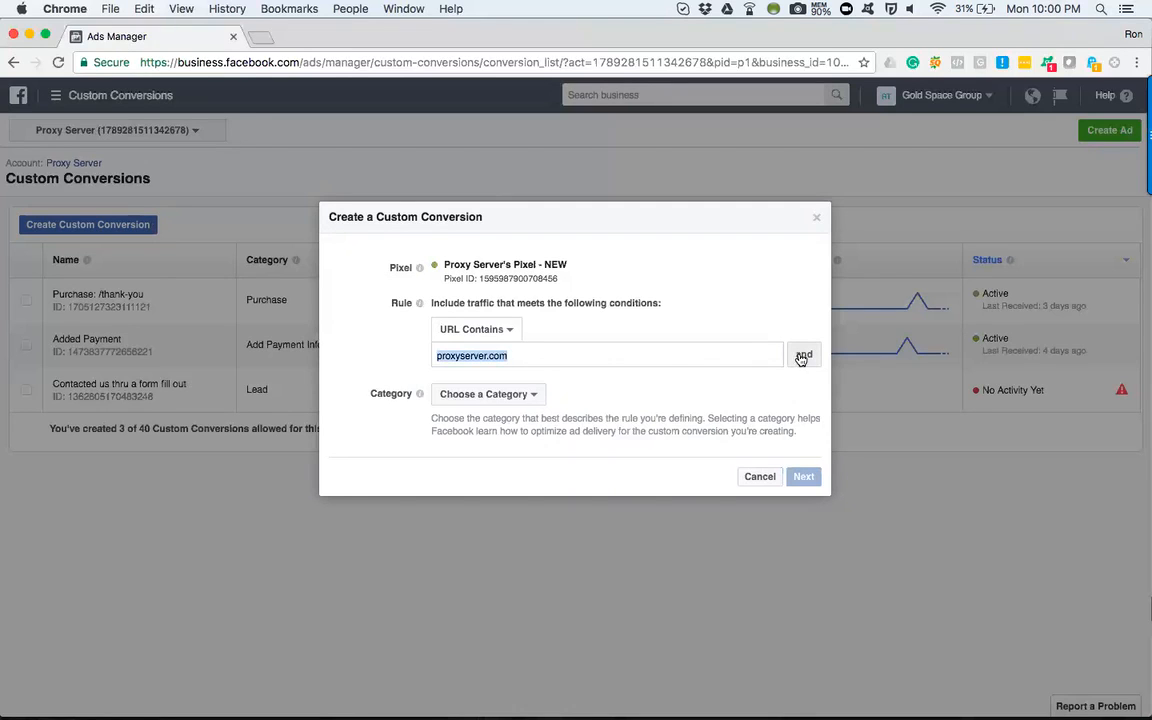
Step: Add a second rule condition with the URL keyword proxyserver.com/contact-us
left_click(807, 357)
type("proxyserver.com")
type("/conta")
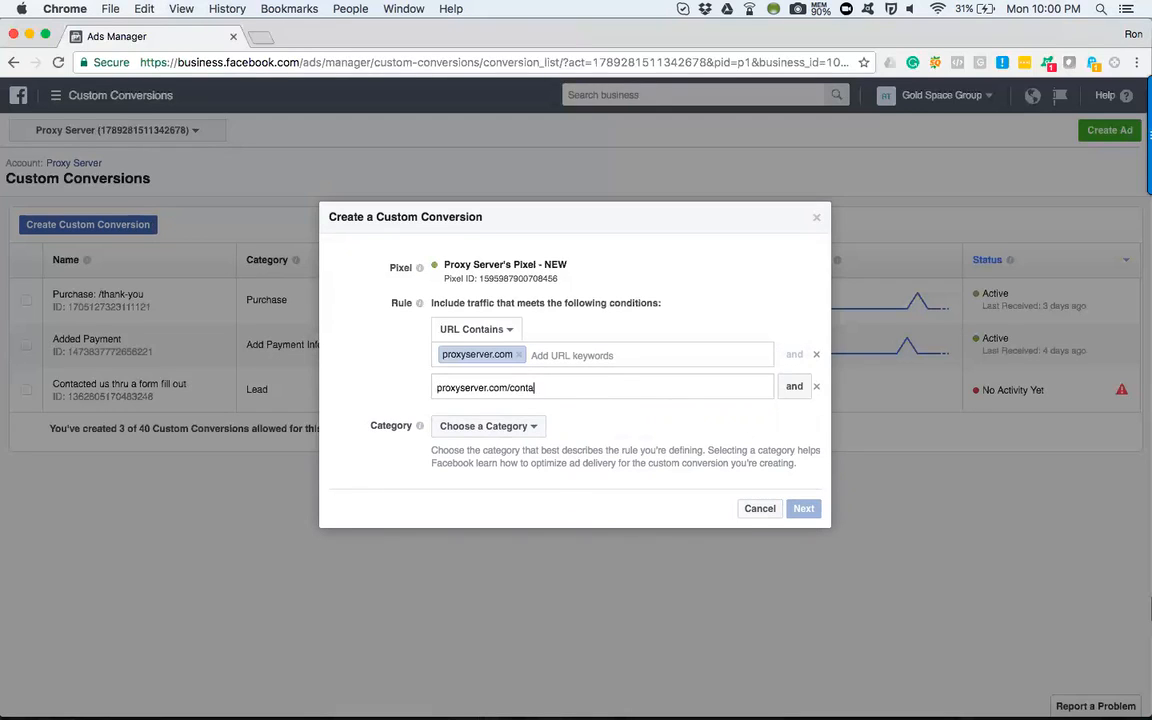
type("ct-us")
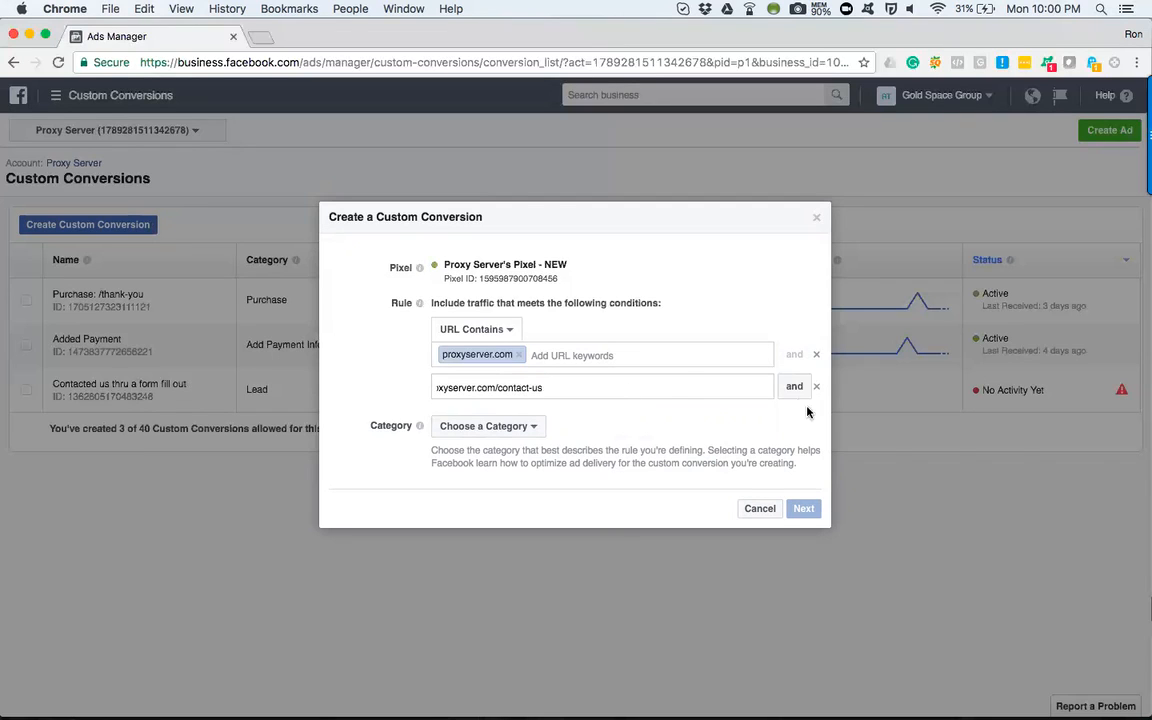
key("Return")
Step: Add a third rule condition with the URL keyword proxyserver.com/thank-you
left_click(792, 386)
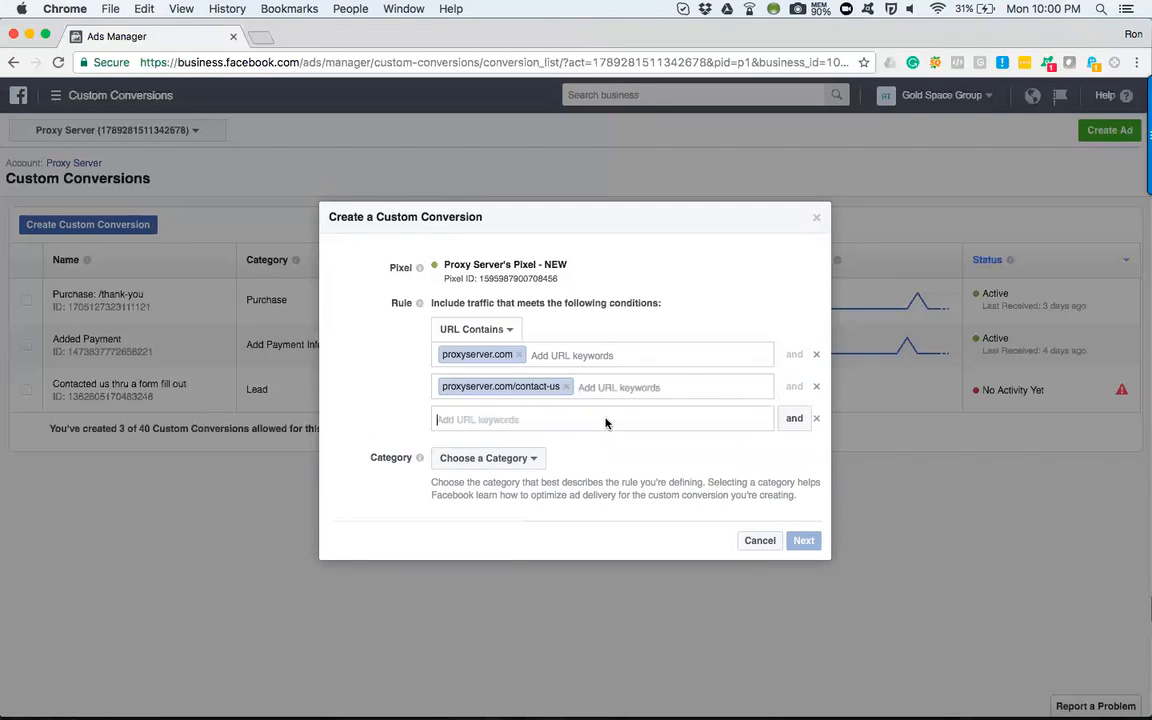
type("proxyserver.com")
type("/thank-you")
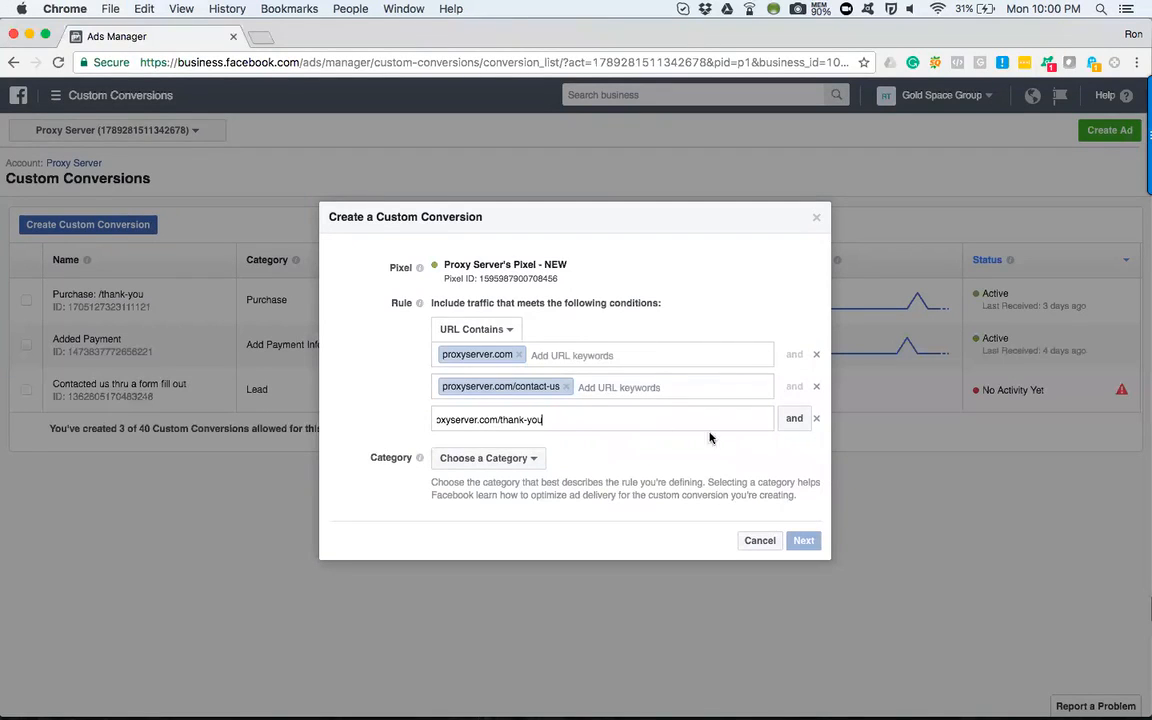
key("Return")
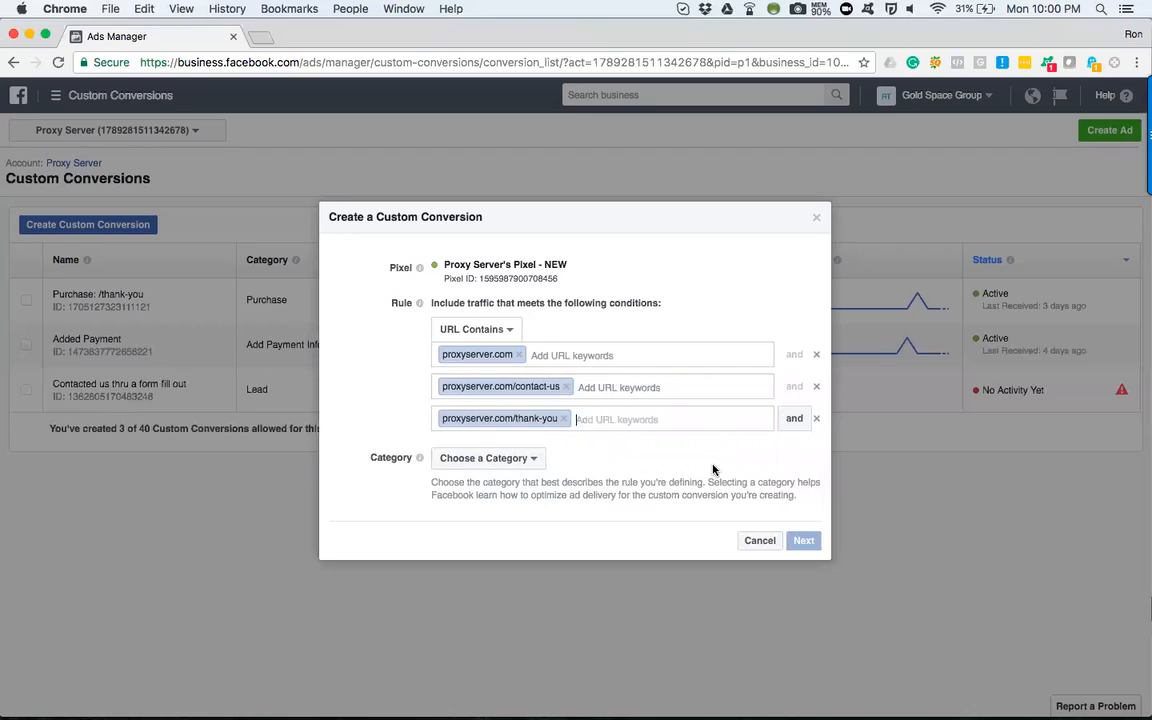
Step: Add five empty rule conditions below the thank-you condition and remove them again
left_click(794, 418)
left_click(795, 452)
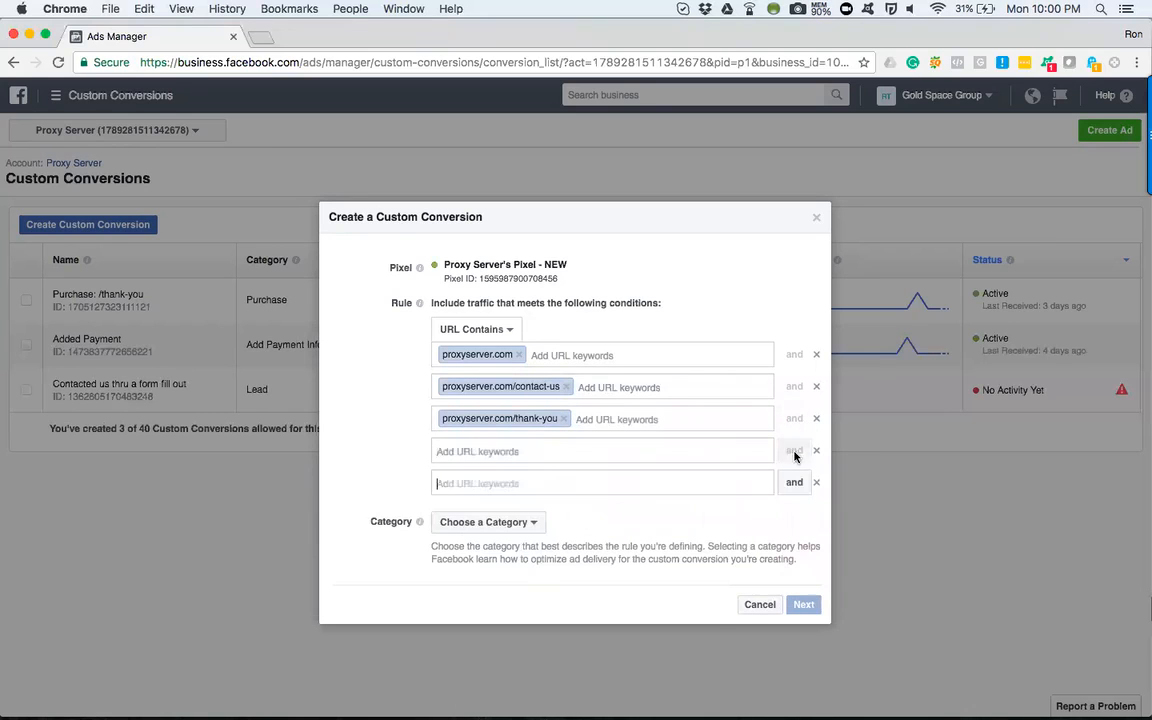
left_click(800, 484)
left_click(801, 515)
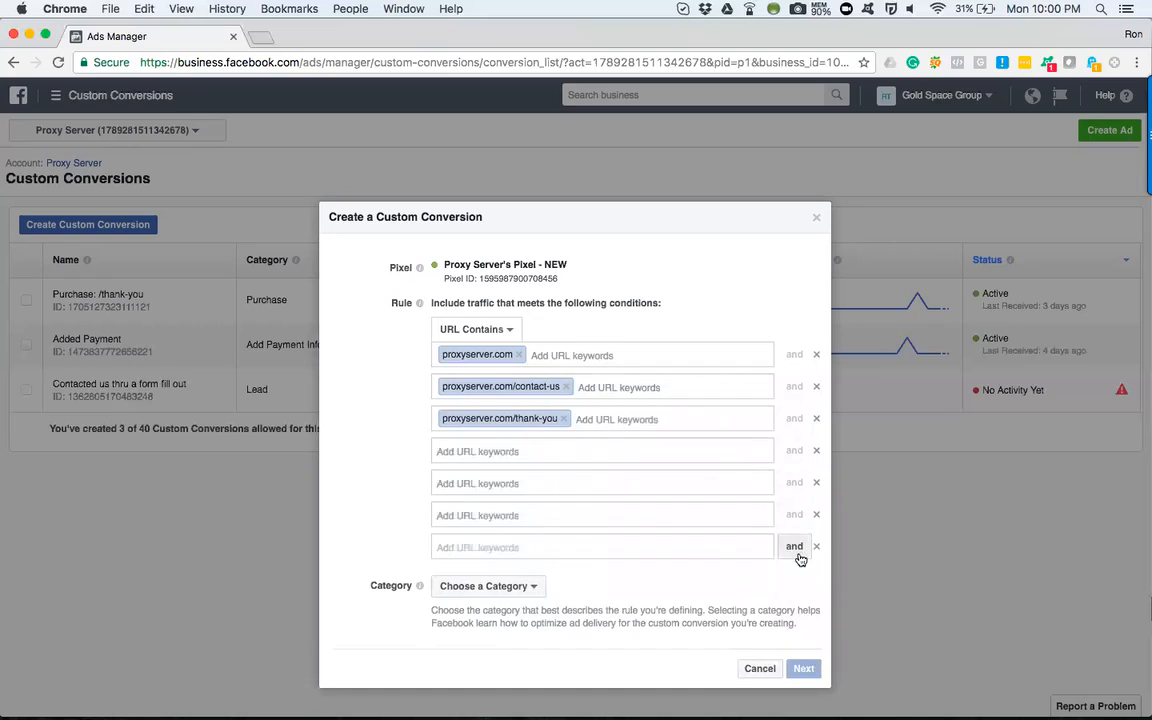
left_click(797, 548)
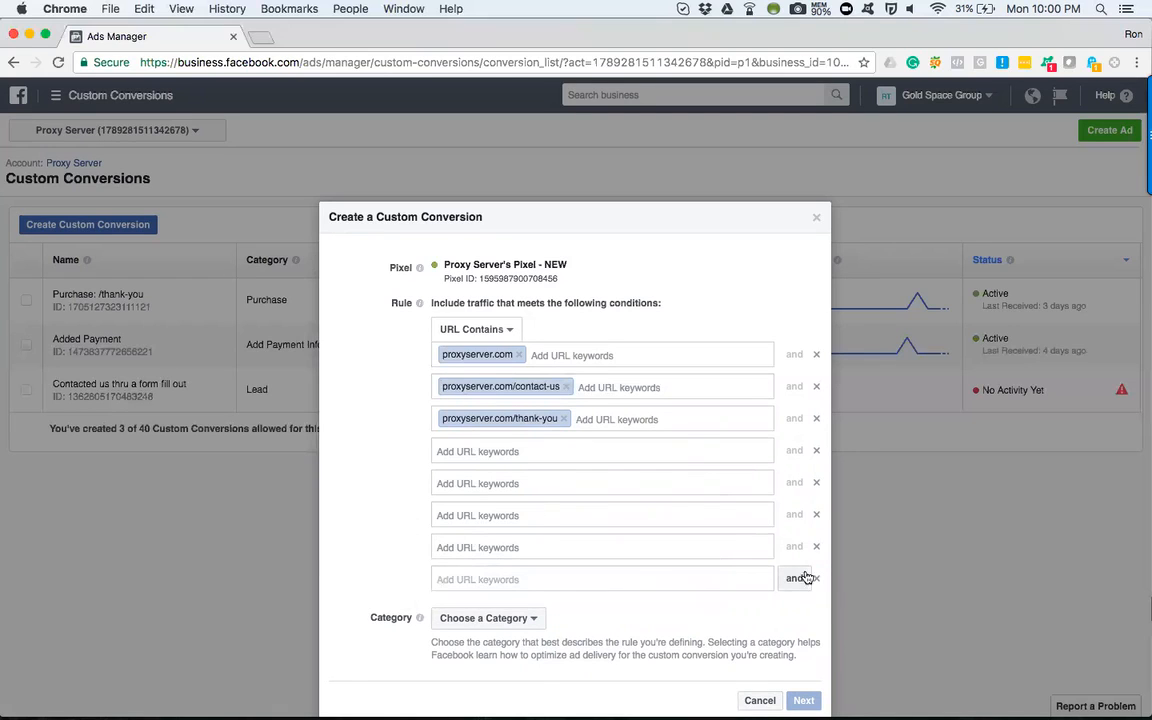
left_click(816, 451)
left_click(816, 451)
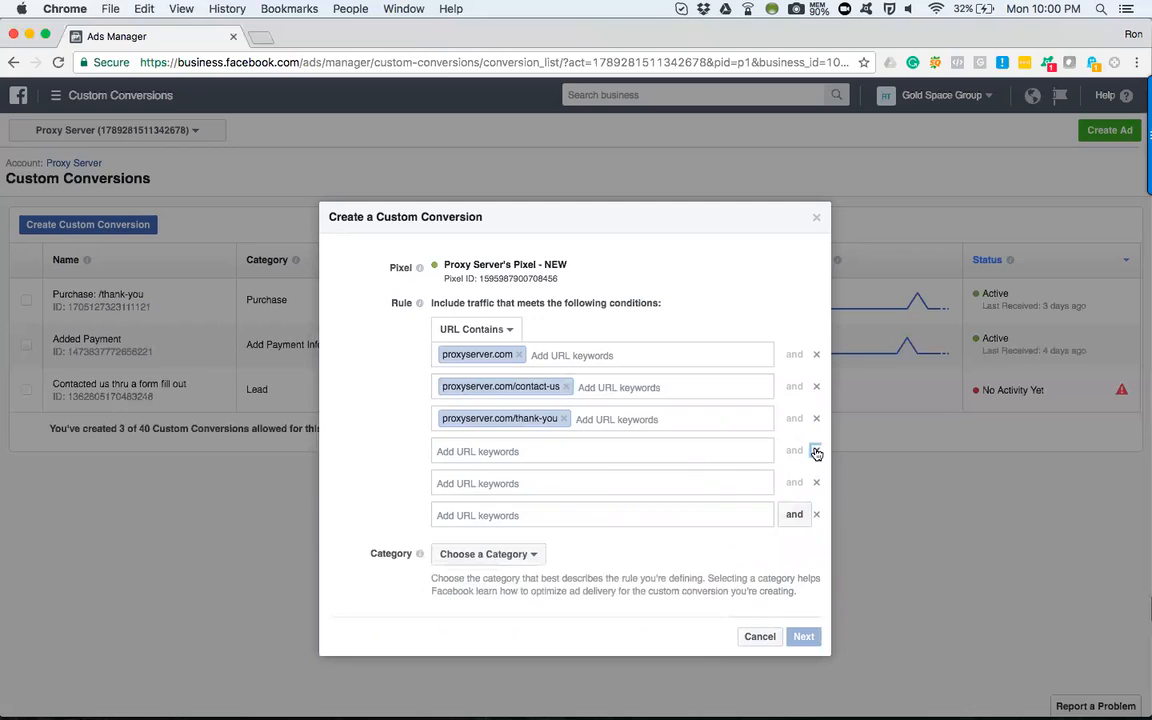
left_click(816, 451)
left_click(816, 451)
left_click(816, 451)
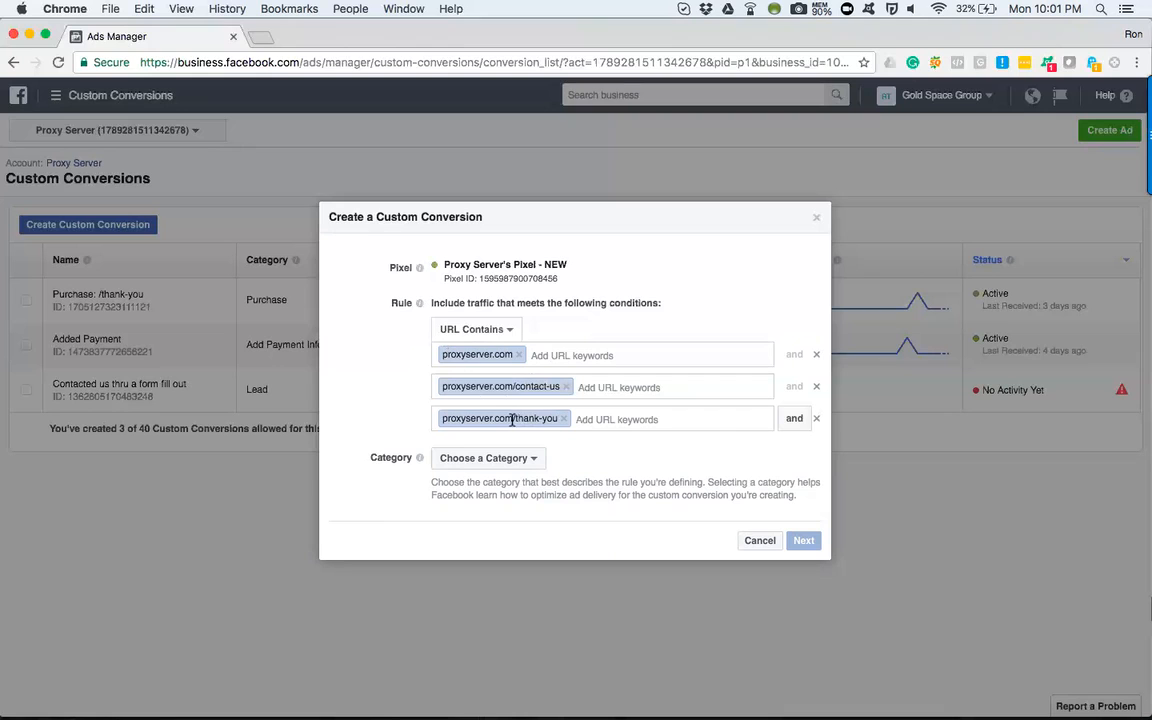
Step: Set the category of the three-condition conversion to Lead and proceed to its name
left_click(543, 464)
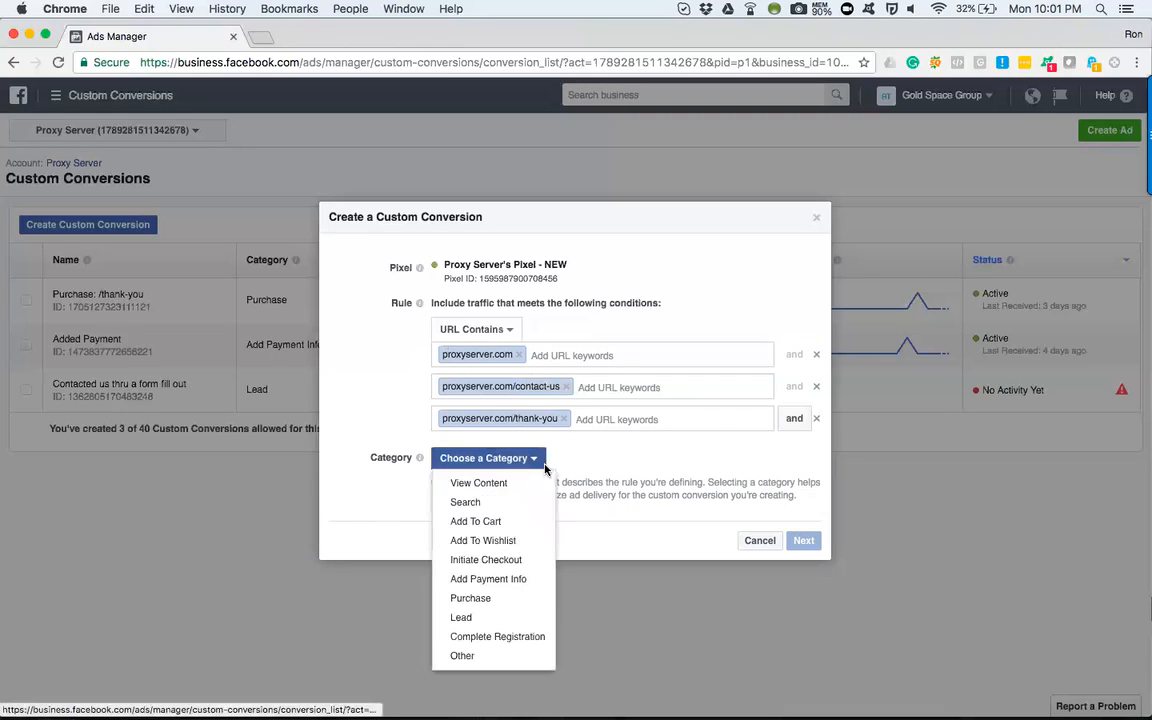
left_click(517, 620)
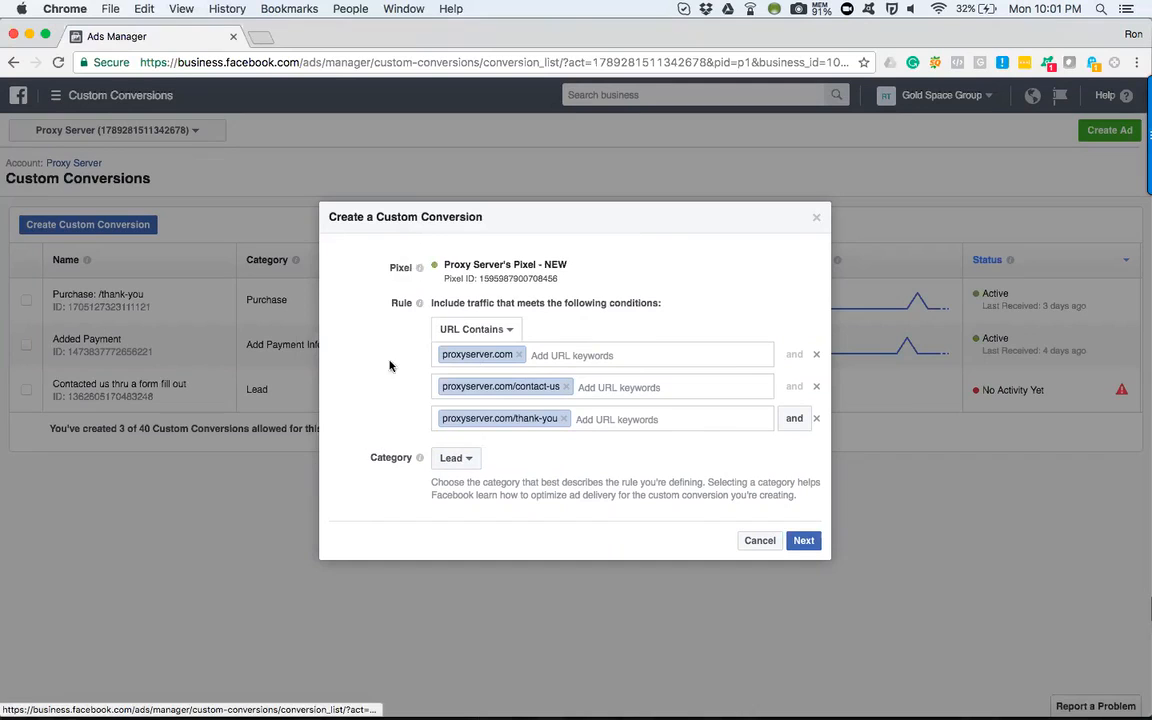
left_click(800, 541)
left_click(530, 305)
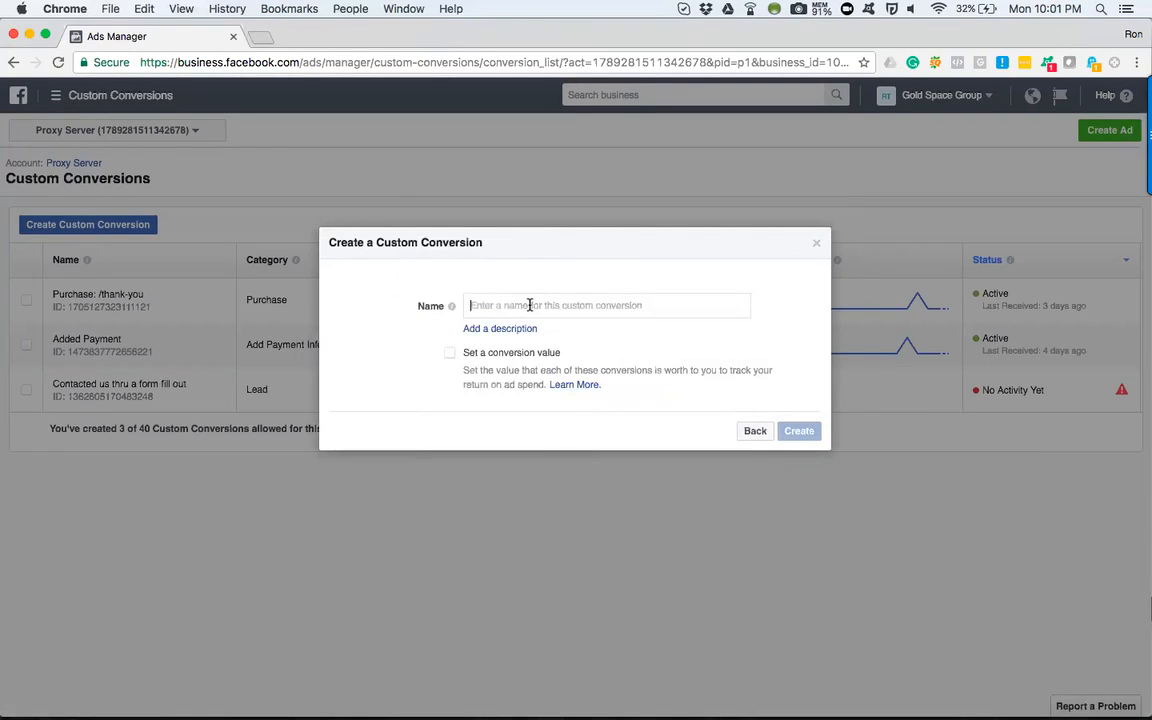
Step: Name the conversion Filled Out Contact Us Form, create it, and refresh the custom conversions list
type("Filled OUt")
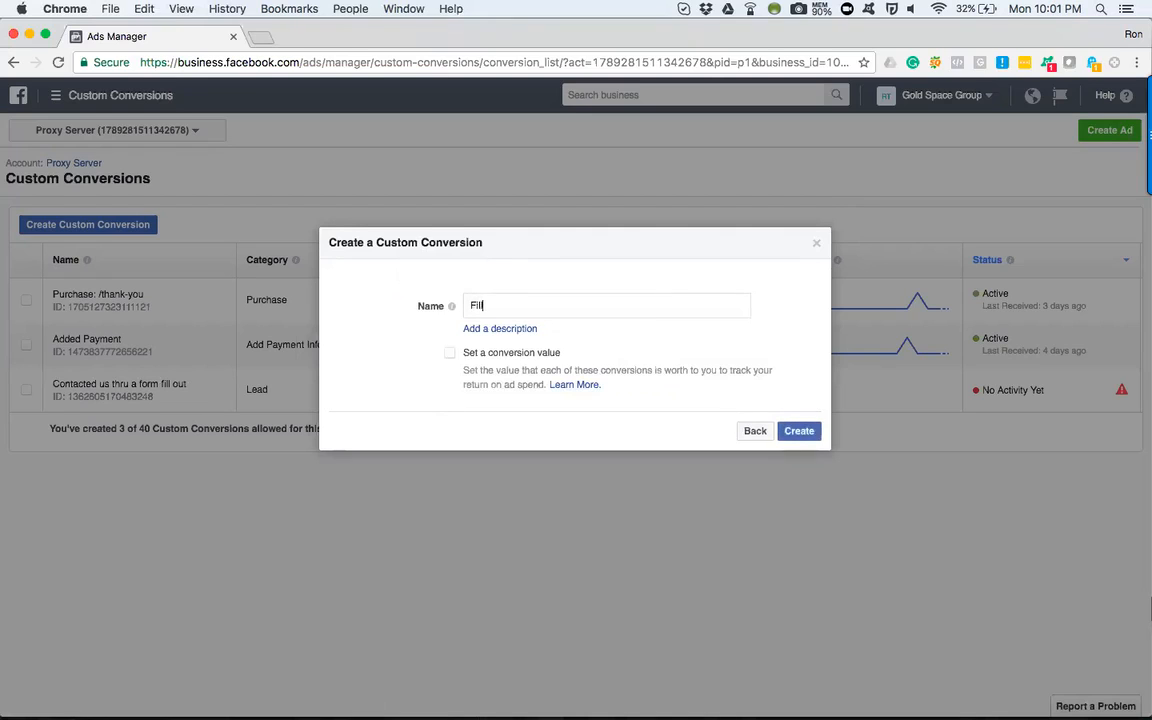
key("BackSpace")
key("BackSpace")
type("ut Contact Us Form")
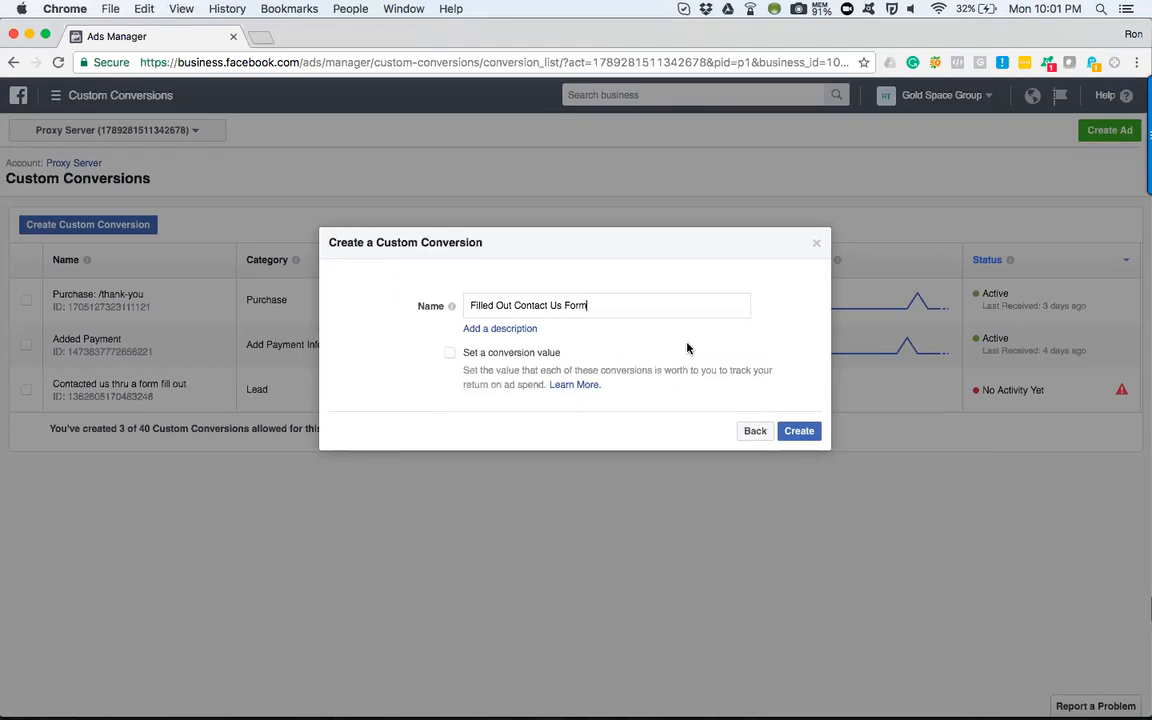
left_click(800, 431)
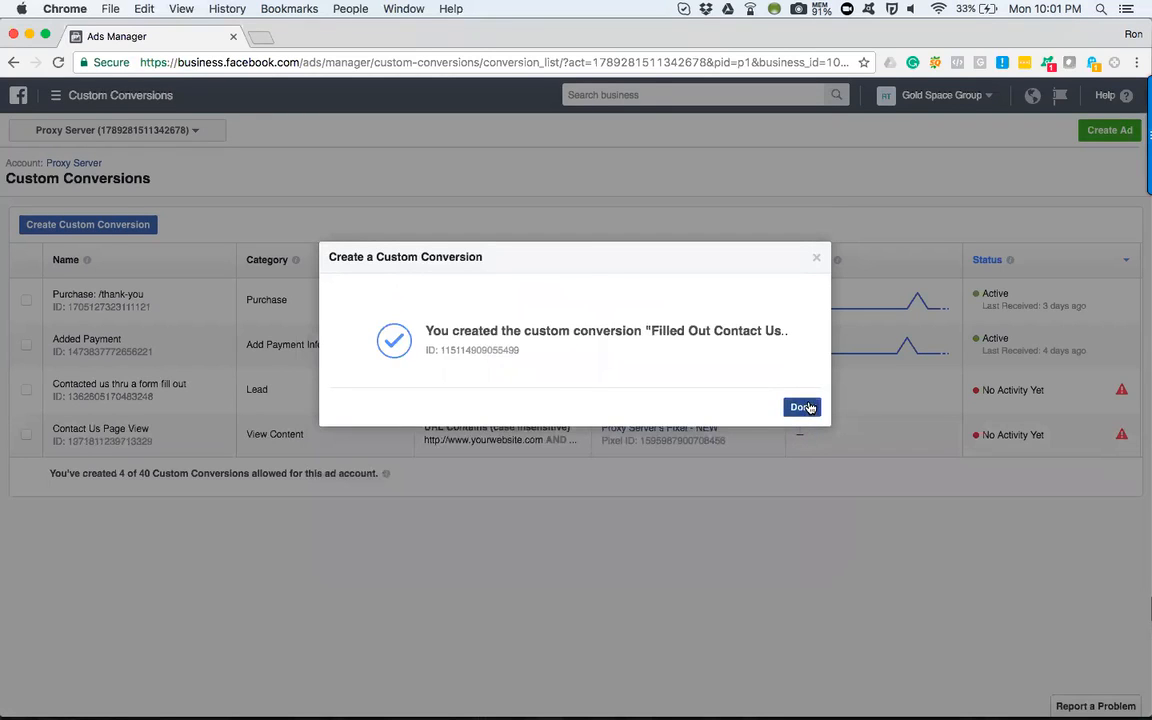
left_click(802, 406)
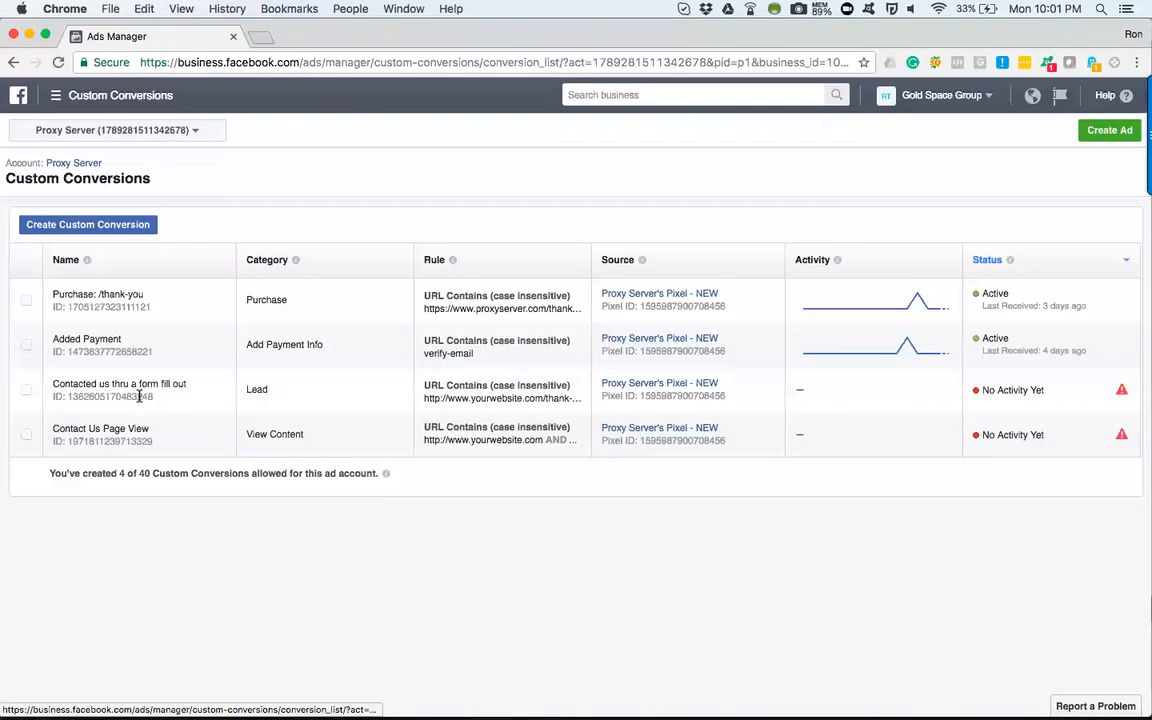
left_click(57, 63)
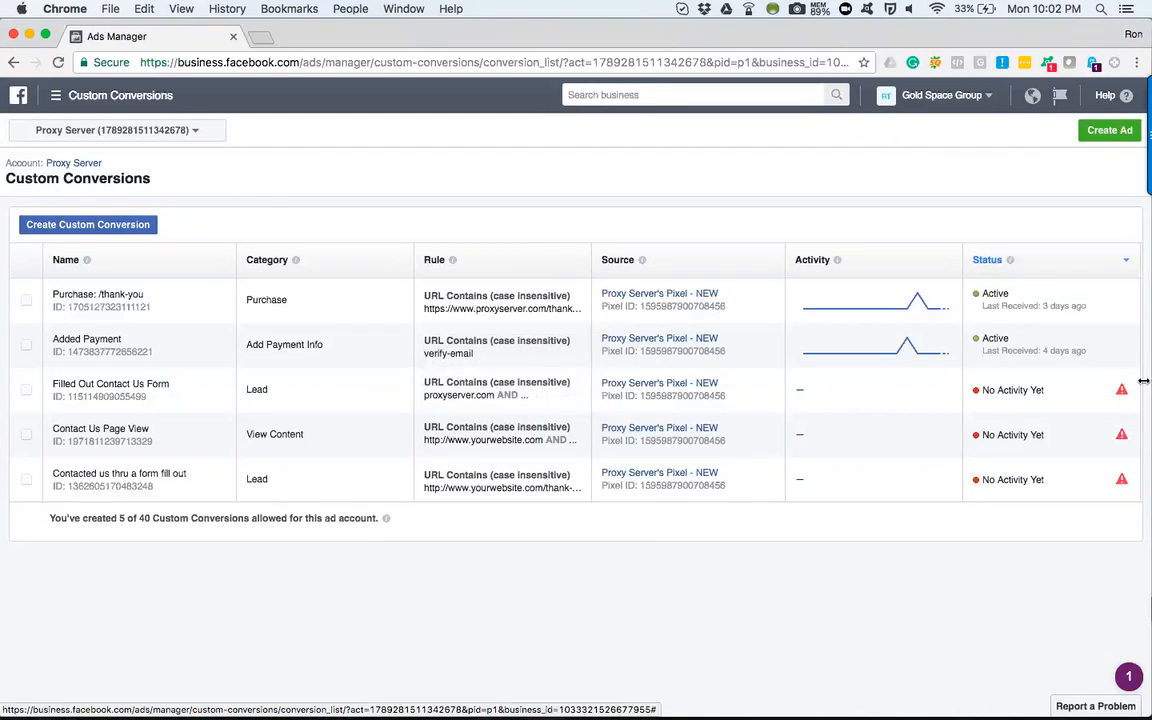
mouse_move(1124, 393)
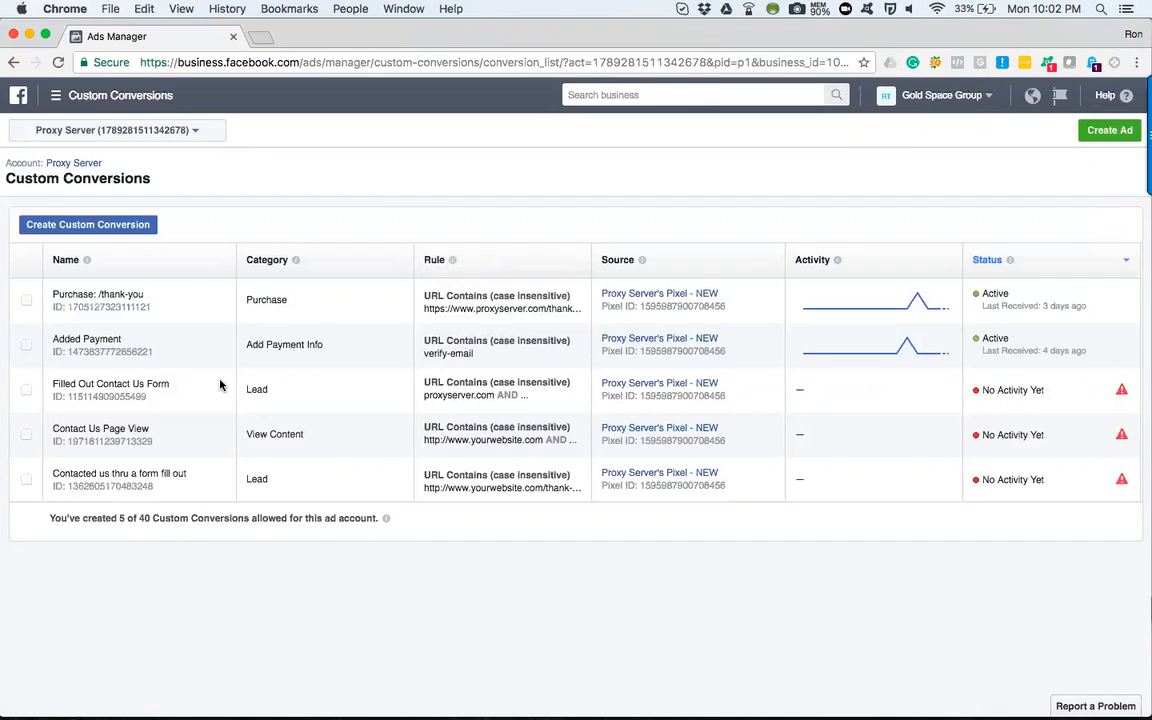
Step: Start a new custom conversion with the URL keyword yourwebsite.com/mortgage-loans as its first rule condition
left_click(120, 225)
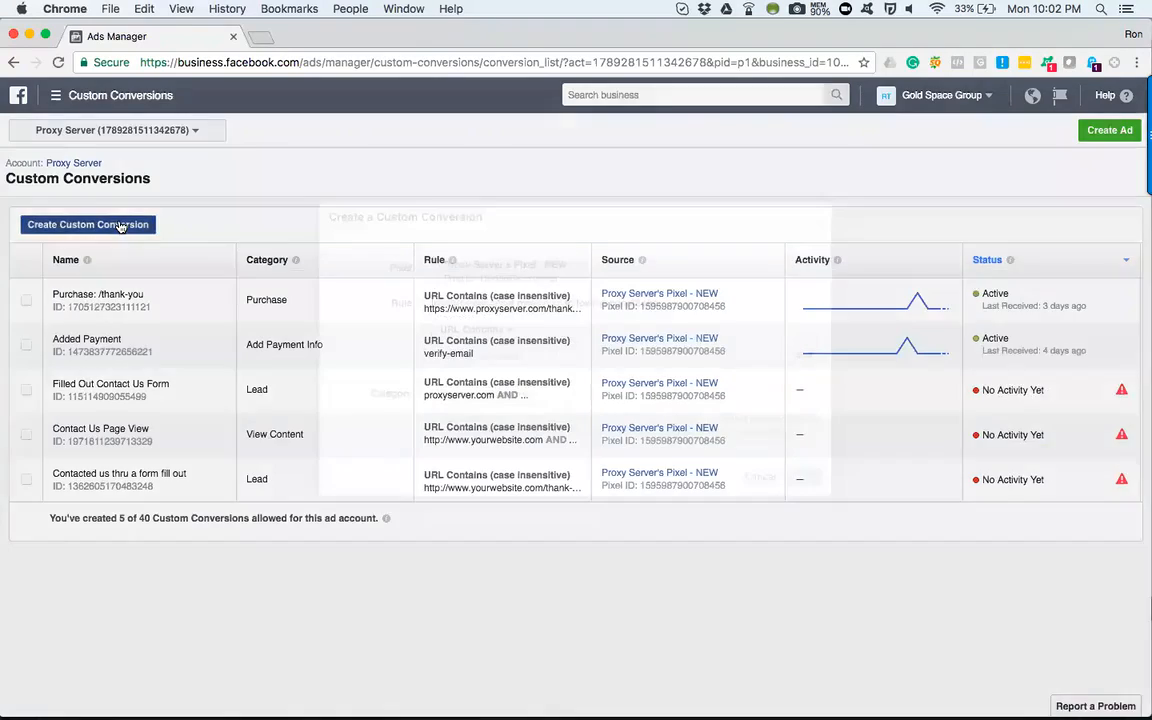
left_click(474, 357)
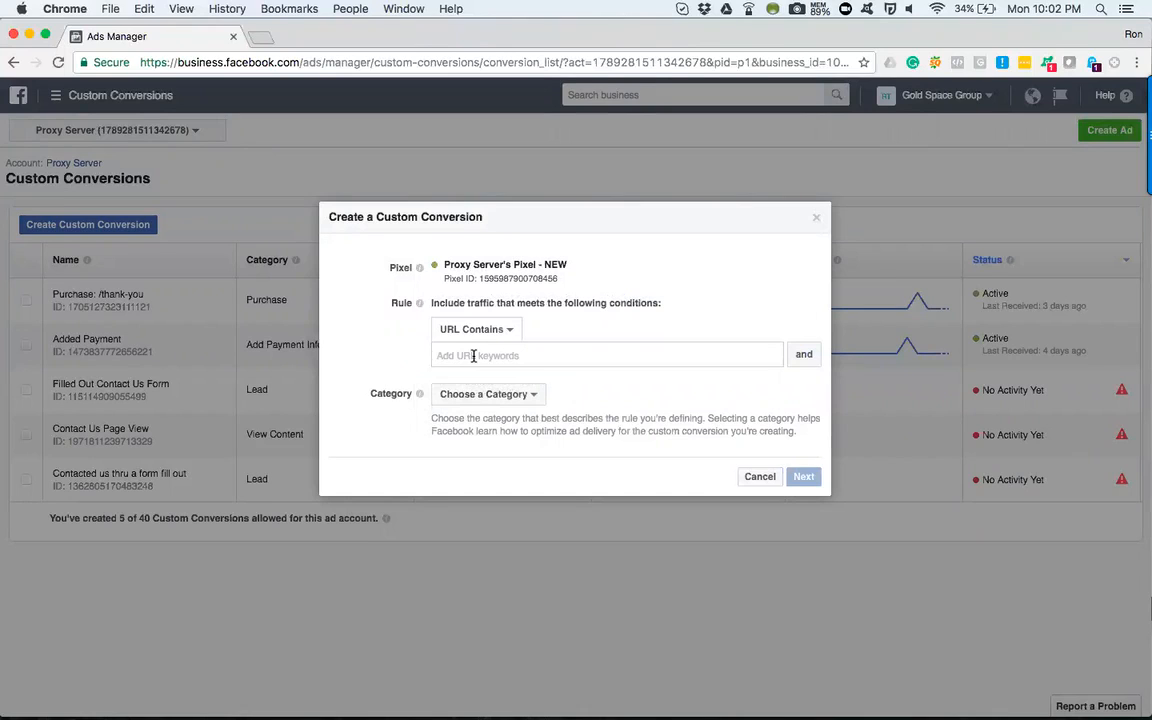
type("you")
key("BackSpace")
key("BackSpace")
key("BackSpace")
type("urwebsite.com")
type("mortgag")
type("e-loans")
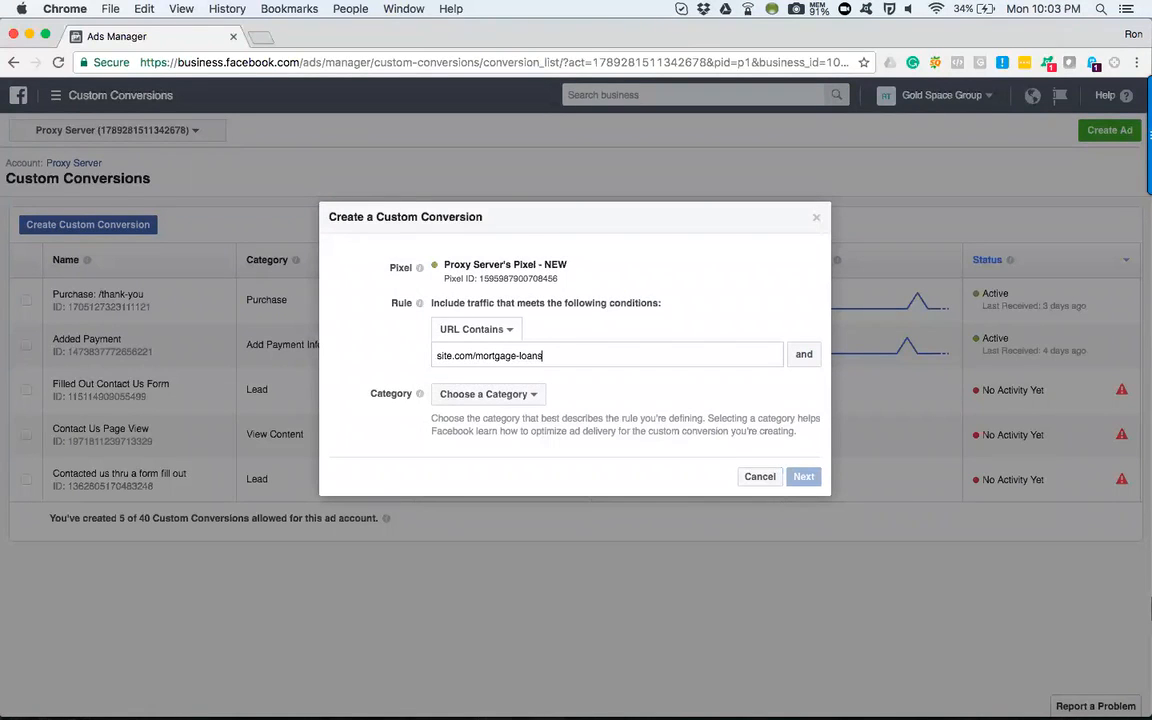
key("super+a")
key("super+c")
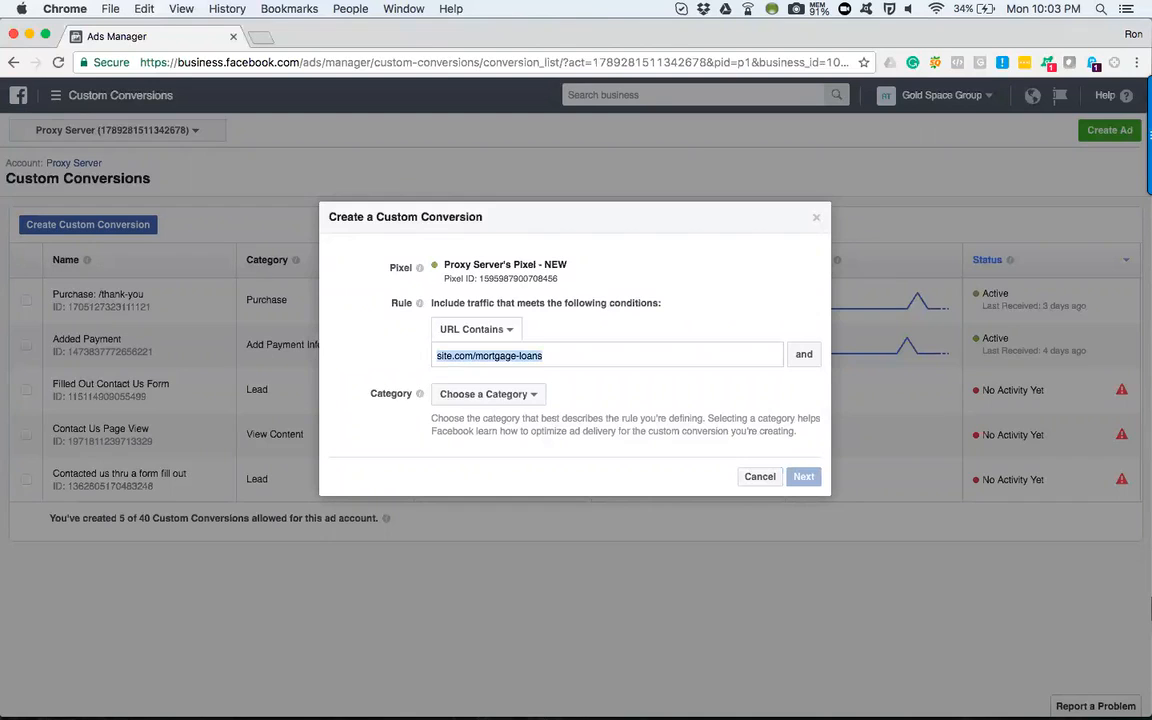
key("Return")
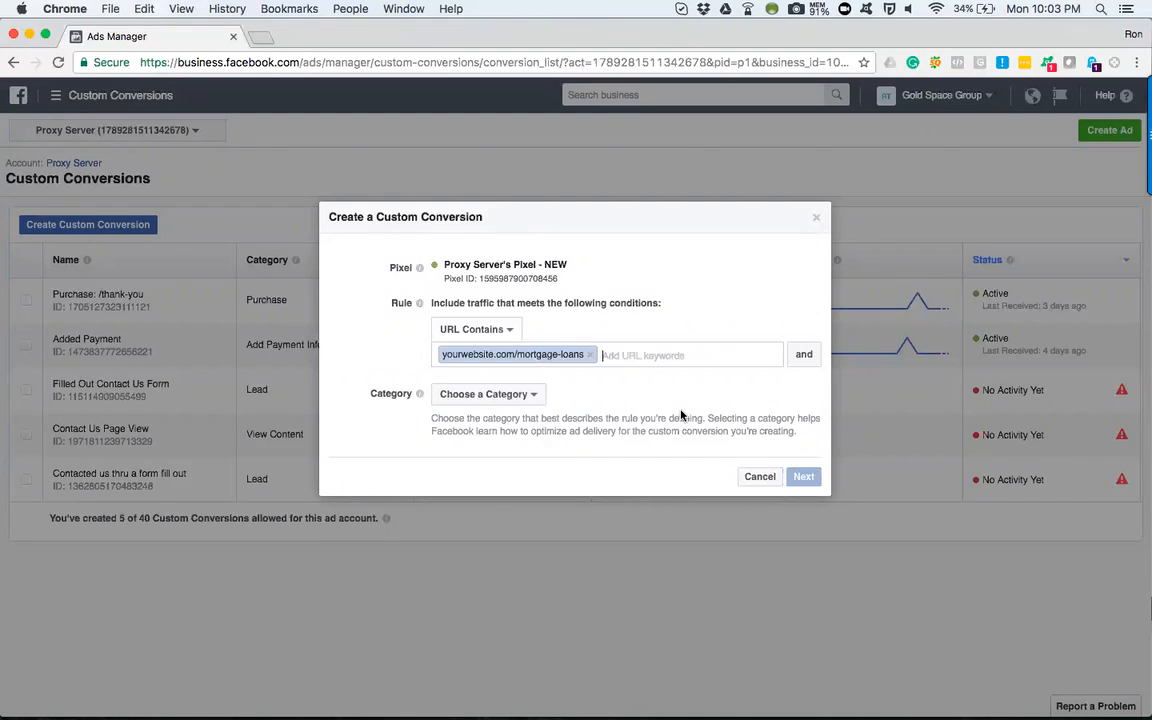
Step: Add a second rule condition with the URL keyword yourwebsite.com/veterans-loans
left_click(804, 357)
key("super+v")
key("BackSpace")
key("BackSpace")
key("BackSpace")
key("BackSpace")
key("BackSpace")
key("BackSpace")
key("BackSpace")
key("BackSpace")
key("BackSpace")
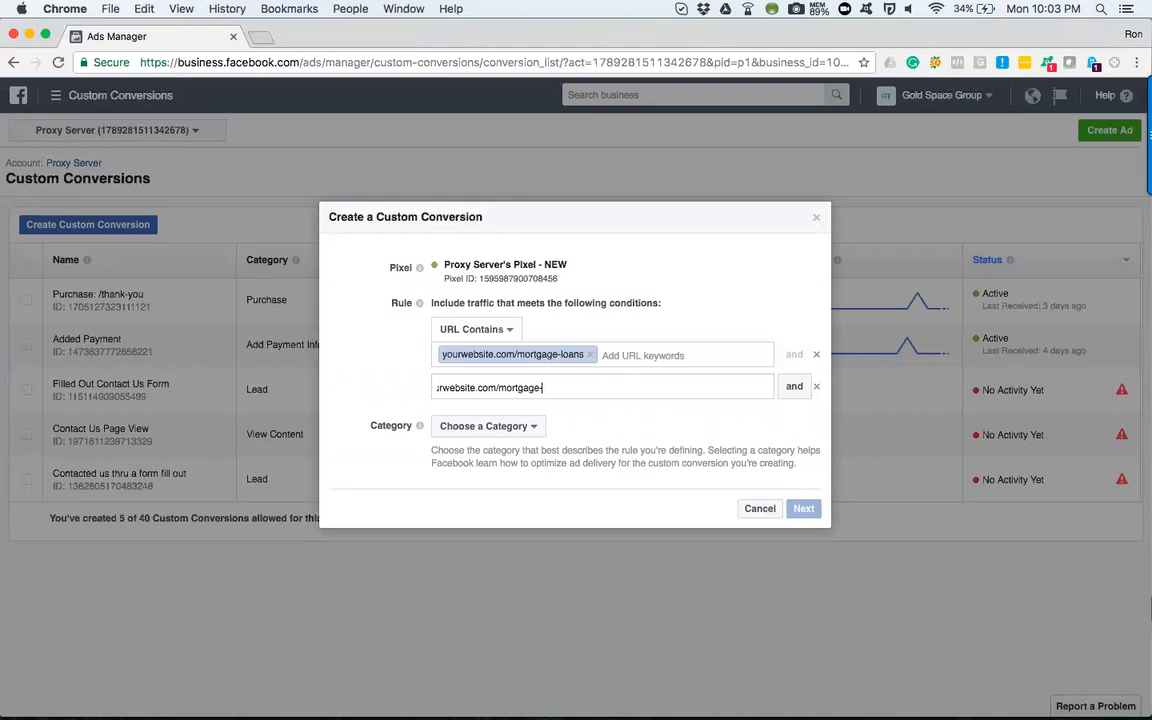
key("BackSpace")
key("BackSpace")
type("v")
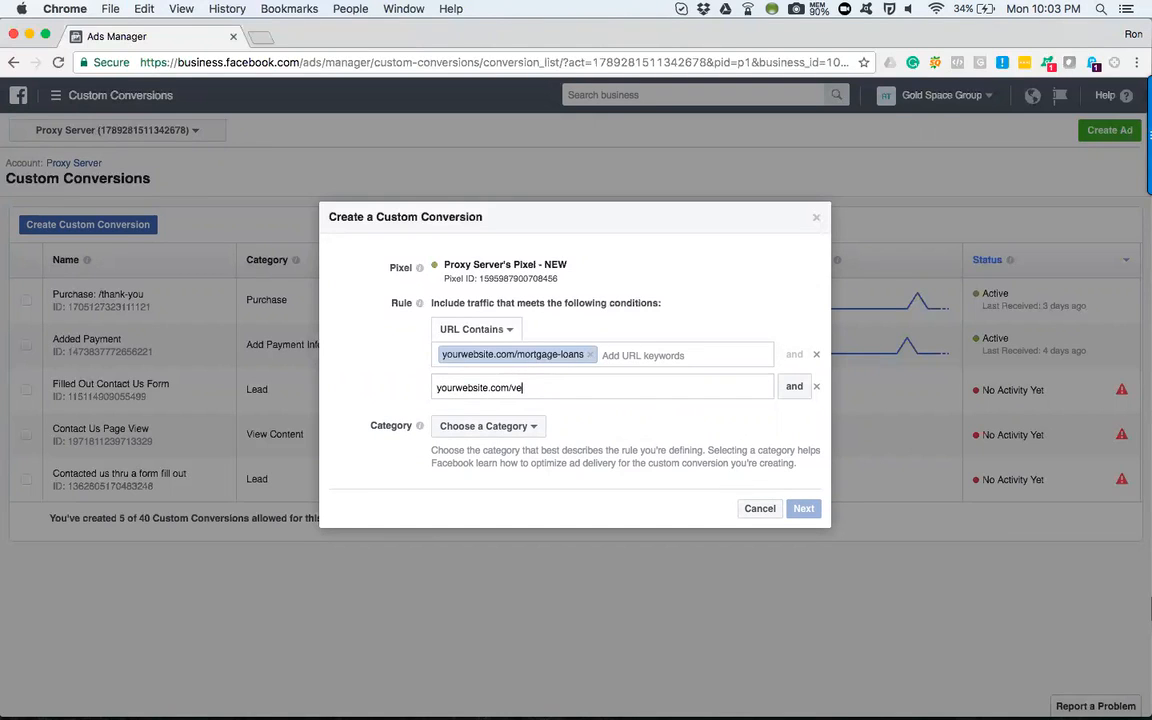
type("eterans-loans")
key("Return")
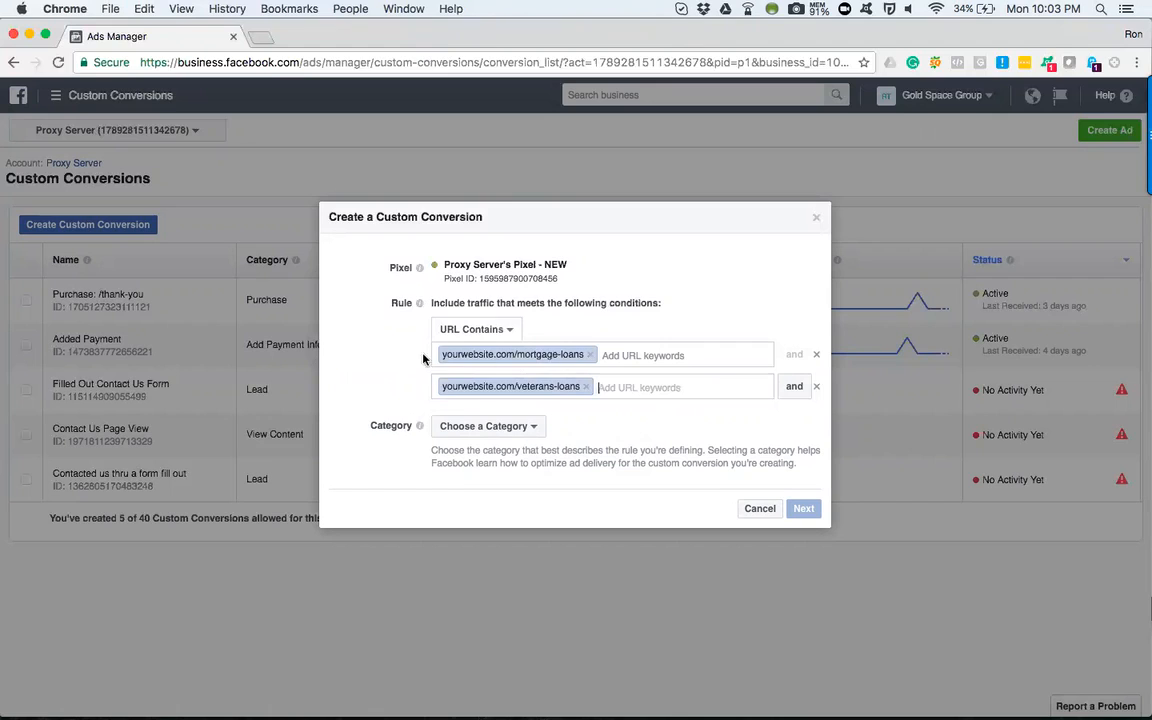
Step: Set the category of the two-condition loans conversion to View Content and proceed to its name
left_click(538, 433)
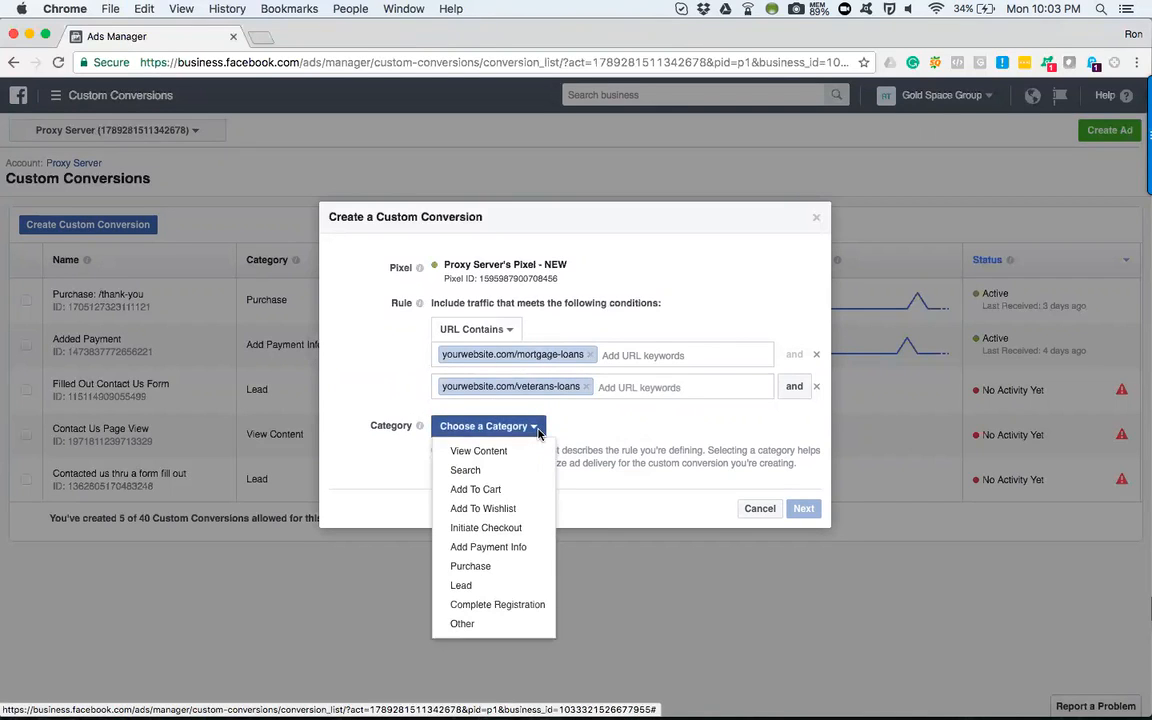
left_click(517, 455)
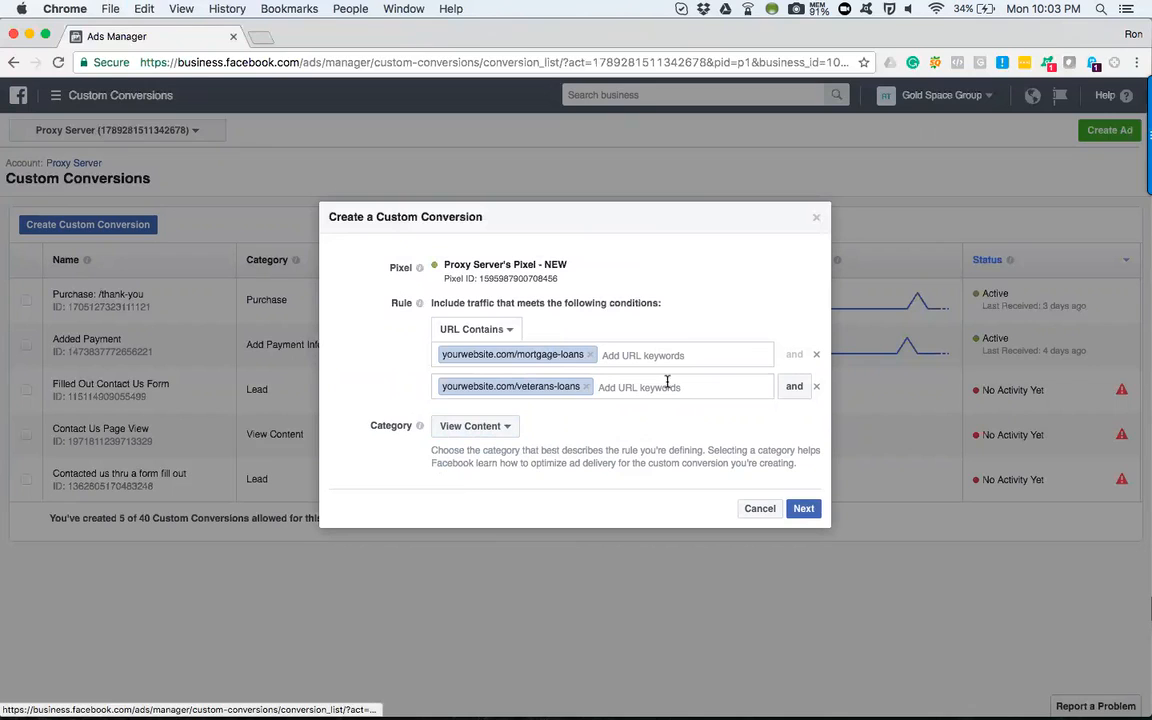
left_click(802, 508)
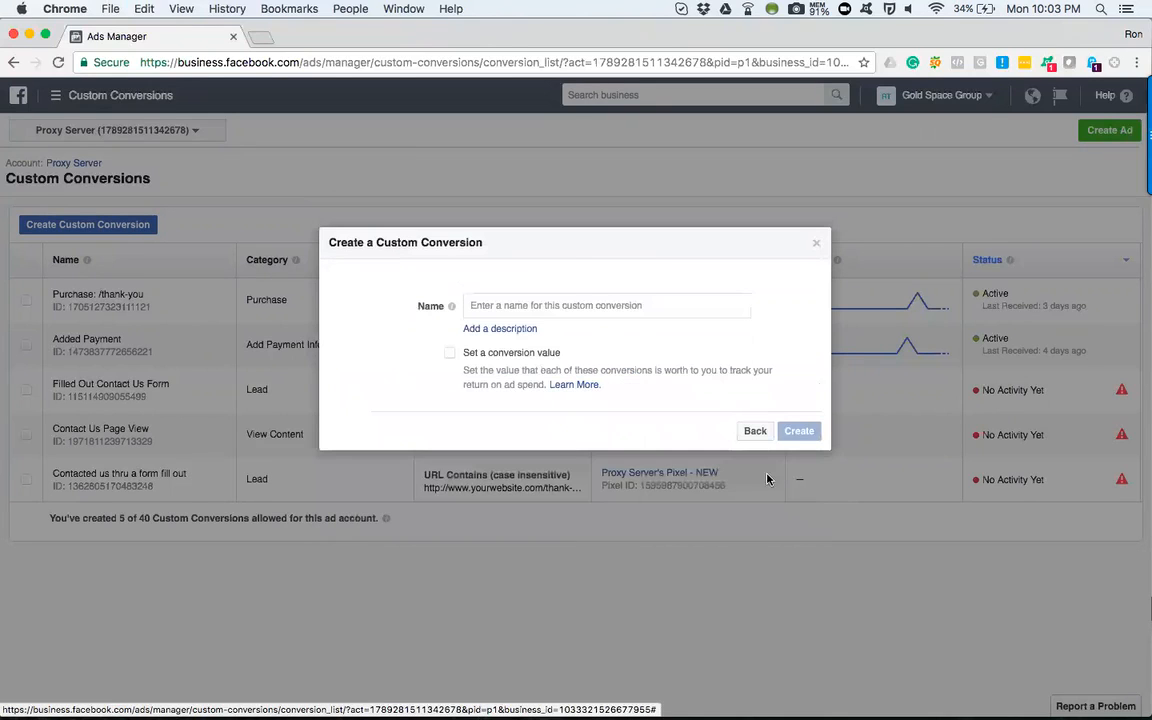
Step: Name the custom conversion Viewed veterans loan page
left_click(576, 305)
type("Vie")
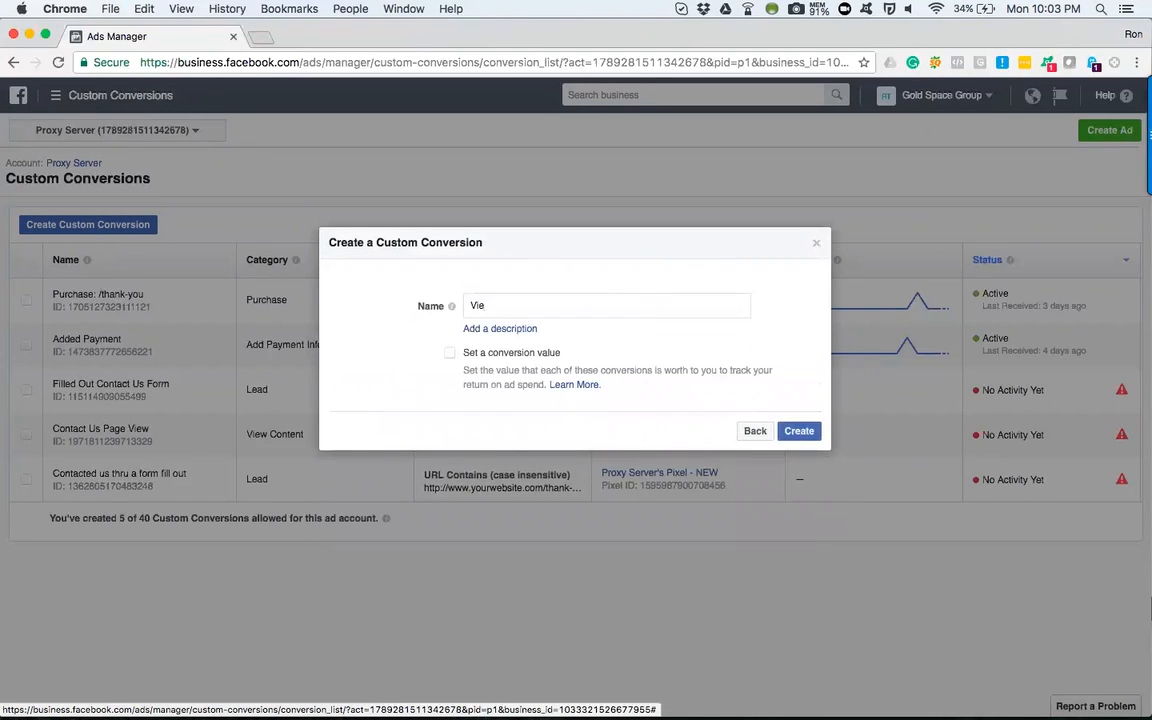
type("wed veta")
type("rans loan page")
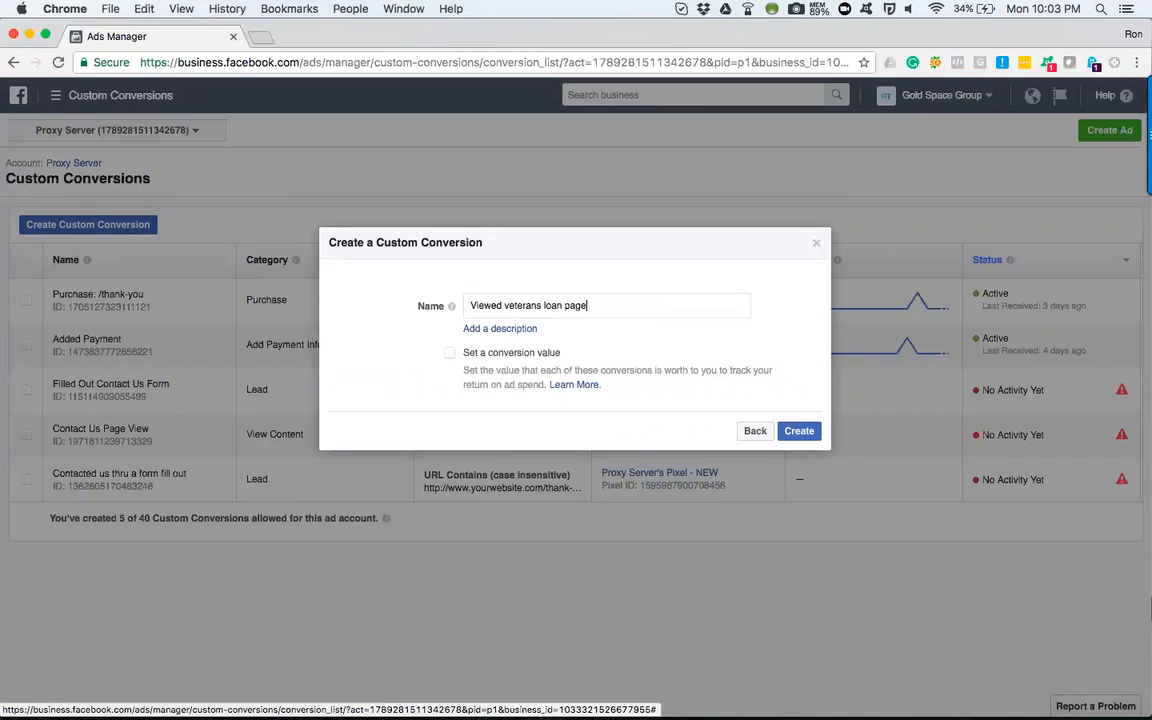
Step: Add the description "Viewed the veterans loan page from general mortgage page" and create the conversion
left_click(494, 329)
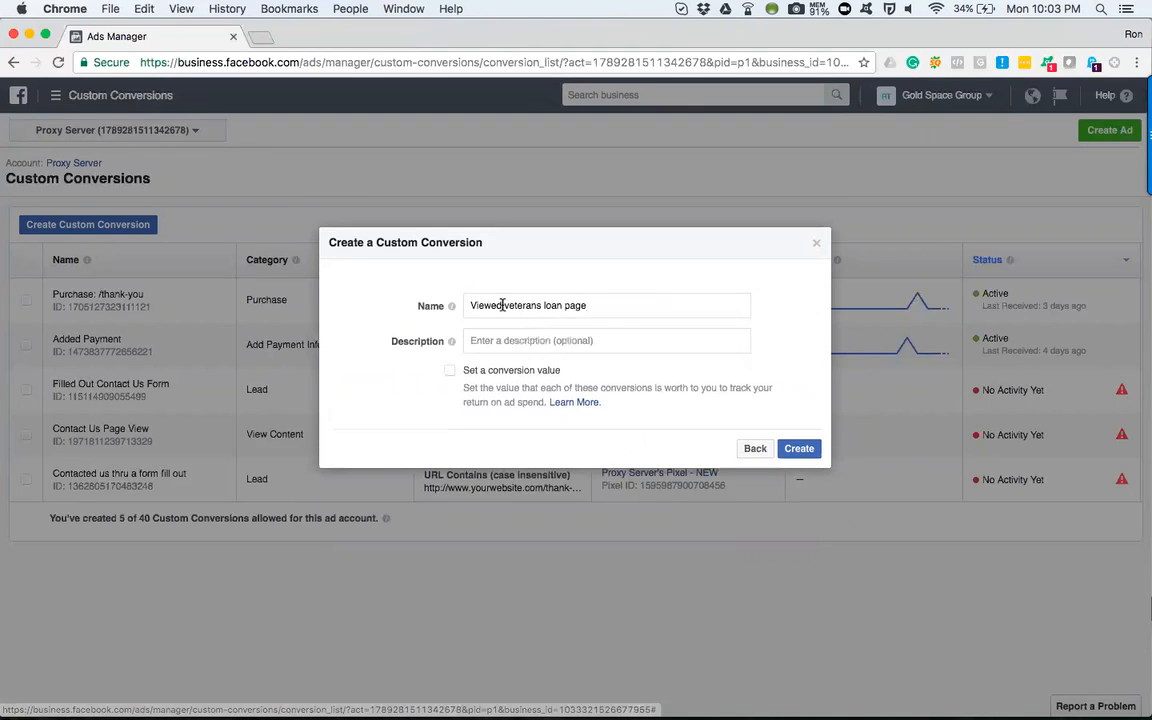
left_click(488, 341)
type("Viewed the veterans loandpage ")
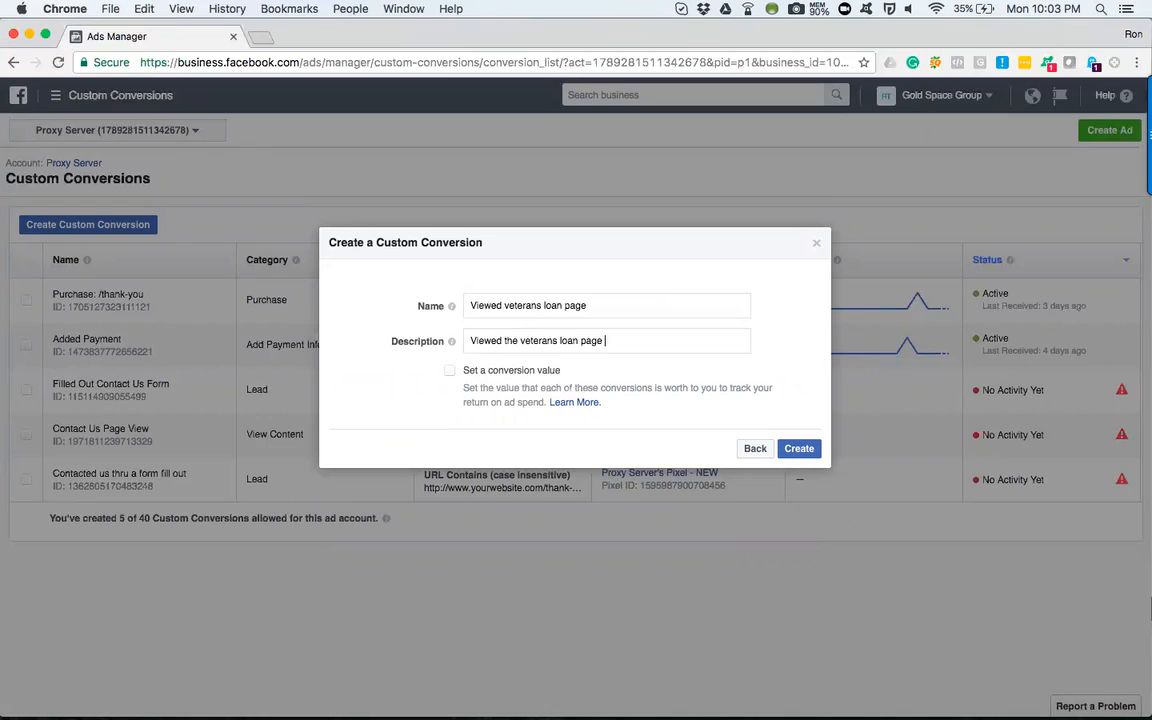
type("from general mortgage page")
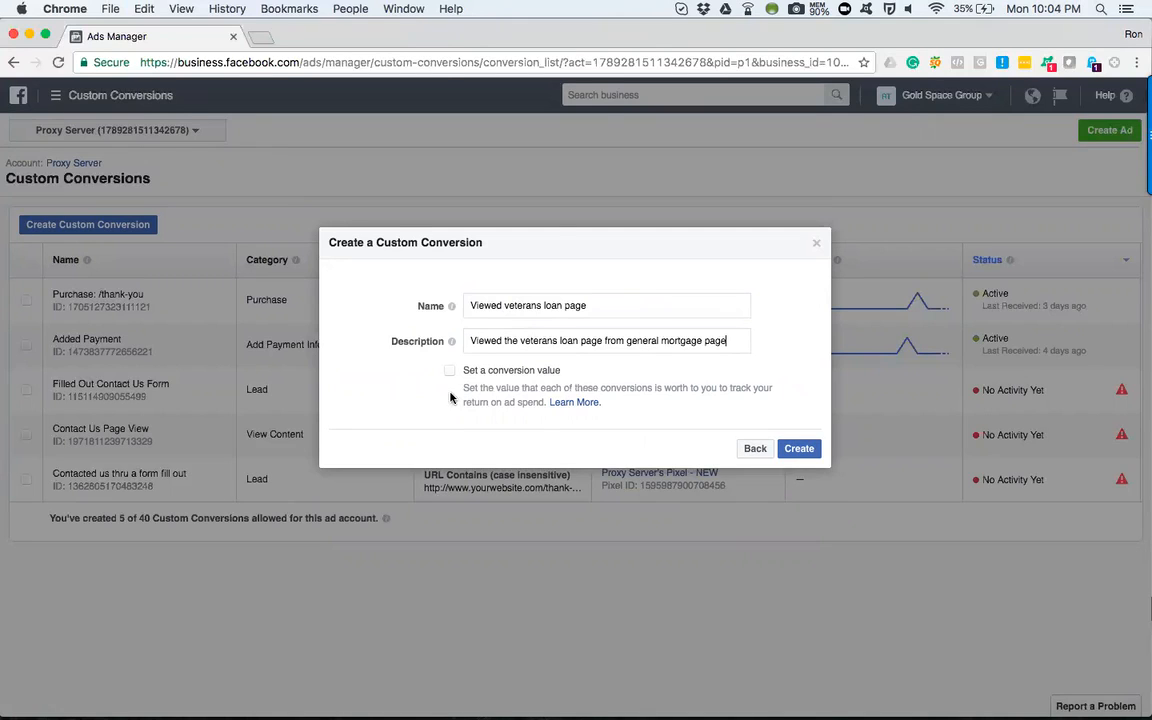
left_click(812, 449)
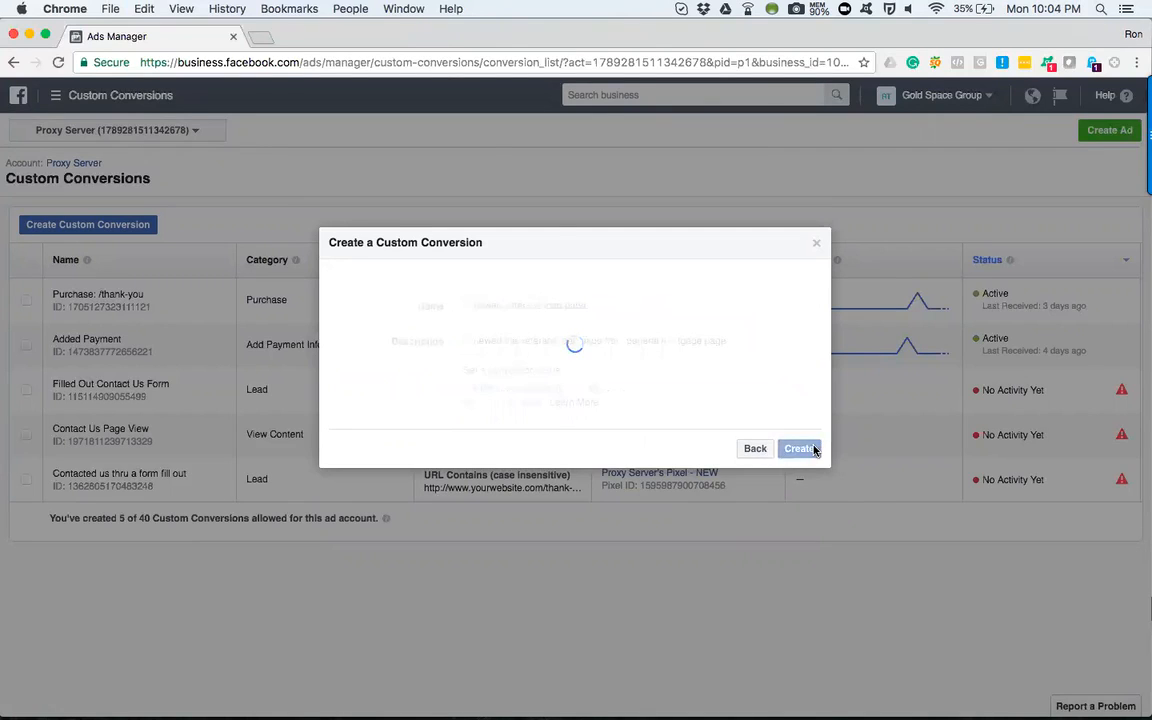
left_click(802, 406)
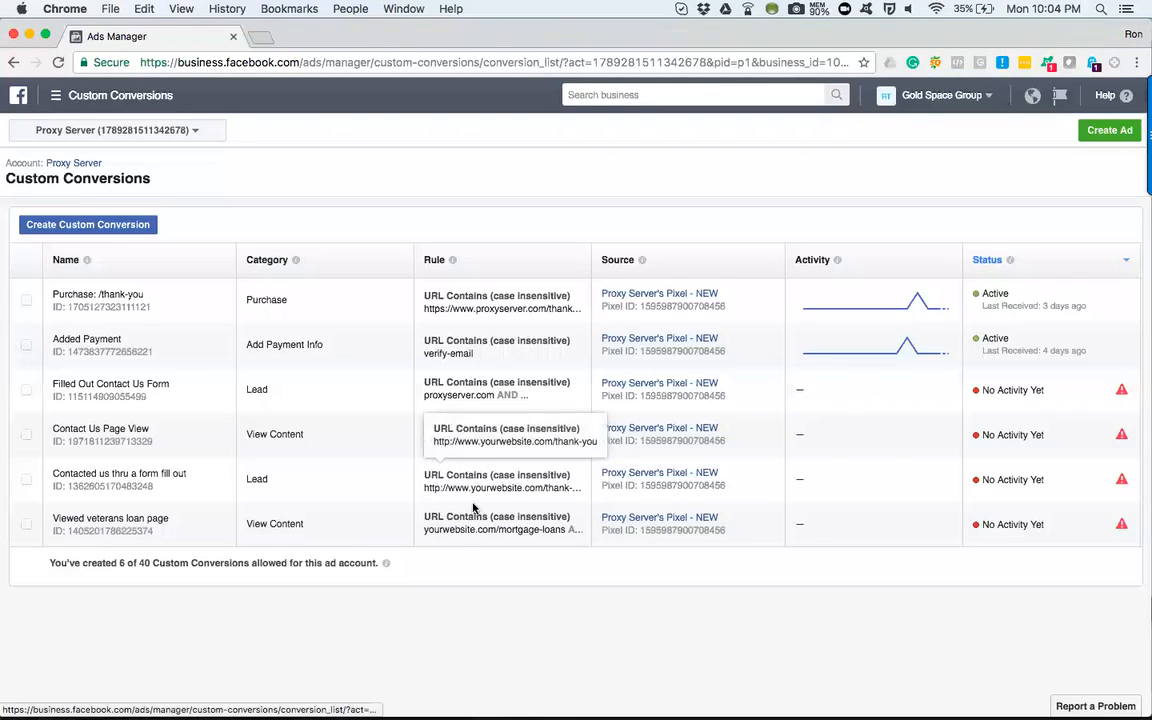
left_click(27, 525)
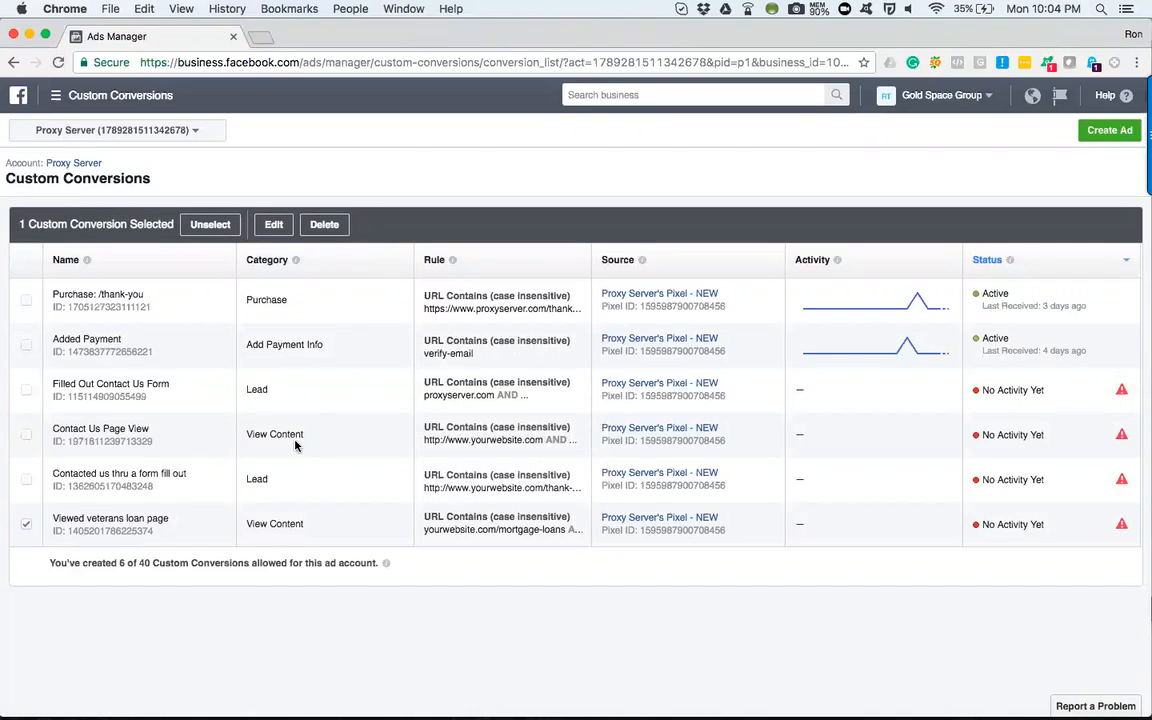
left_click(27, 528)
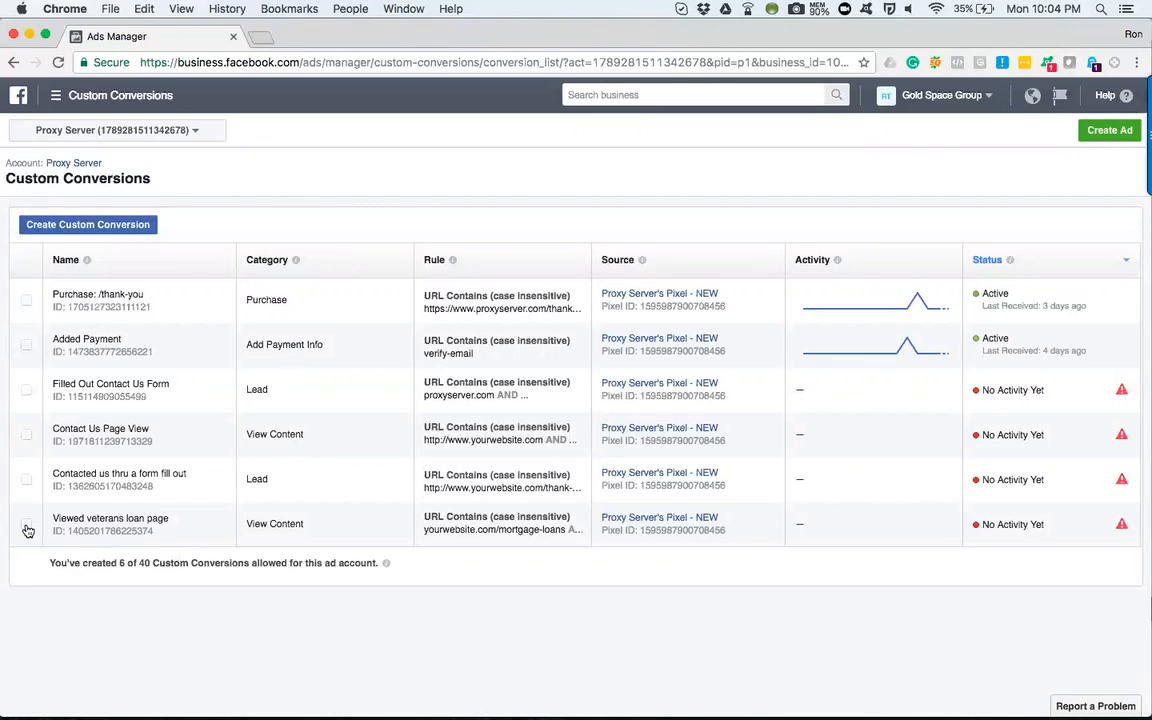
Step: Start another custom conversion with yourwebsite.com/mortgage-loans as the first URL keyword condition
left_click(91, 228)
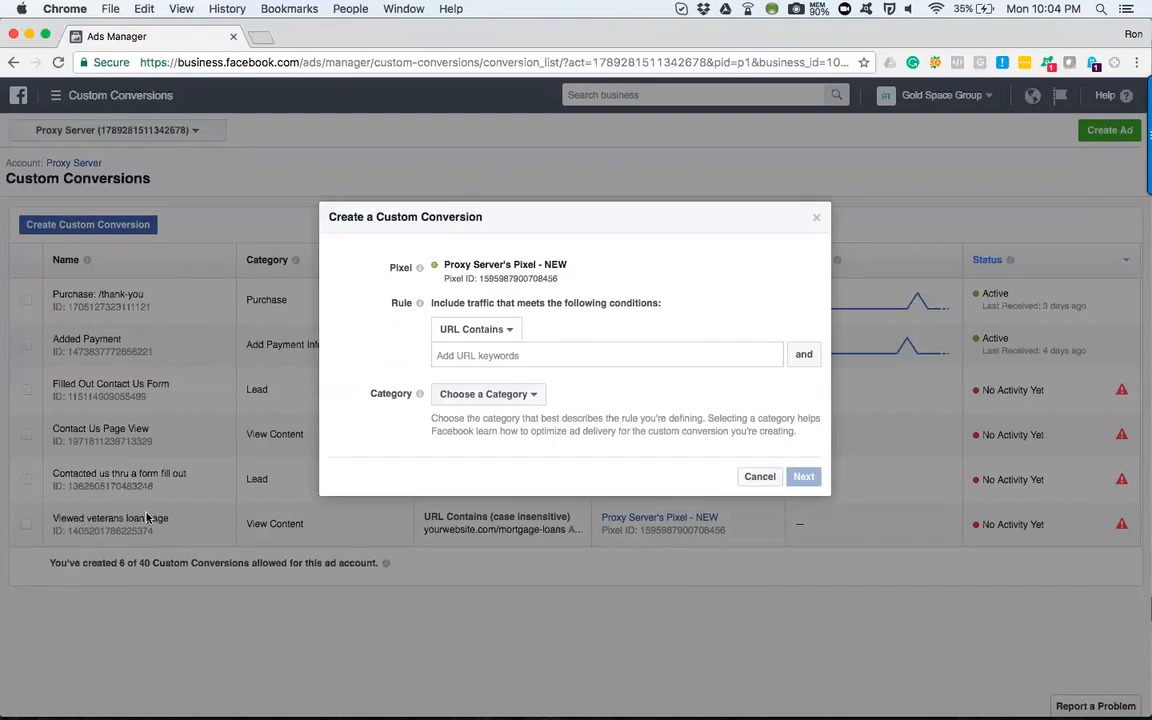
left_click(462, 356)
type("yo")
key("BackSpace")
type("site.com/mortgage-loans")
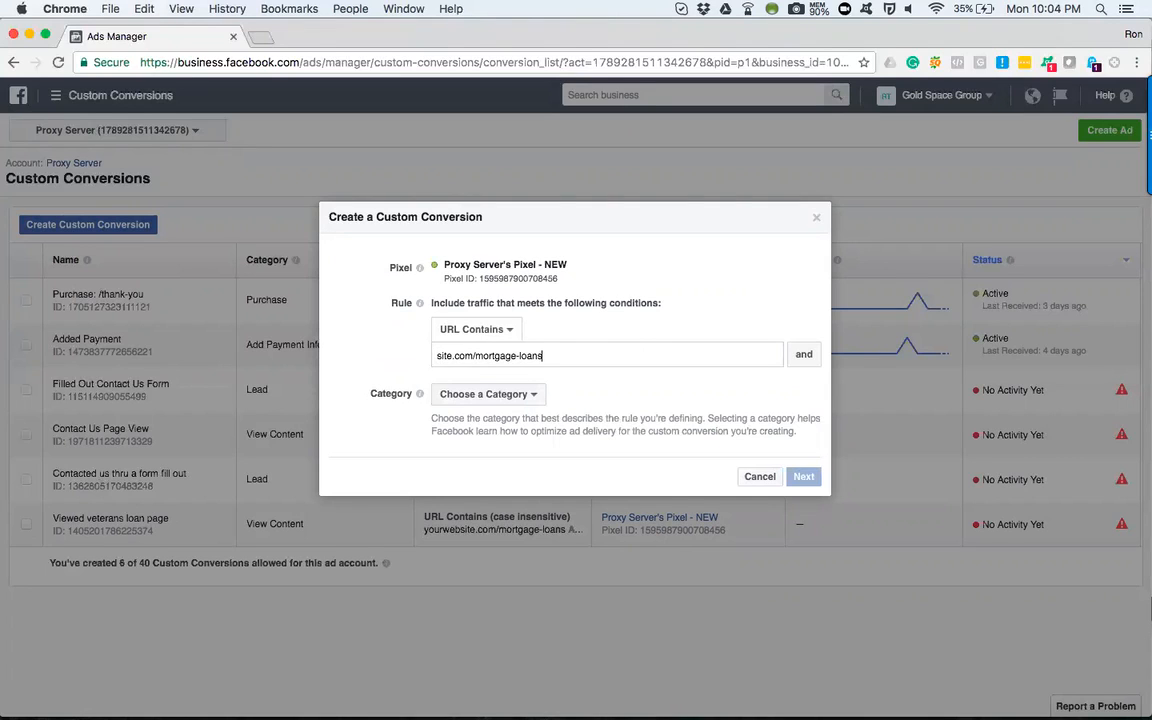
key("Return")
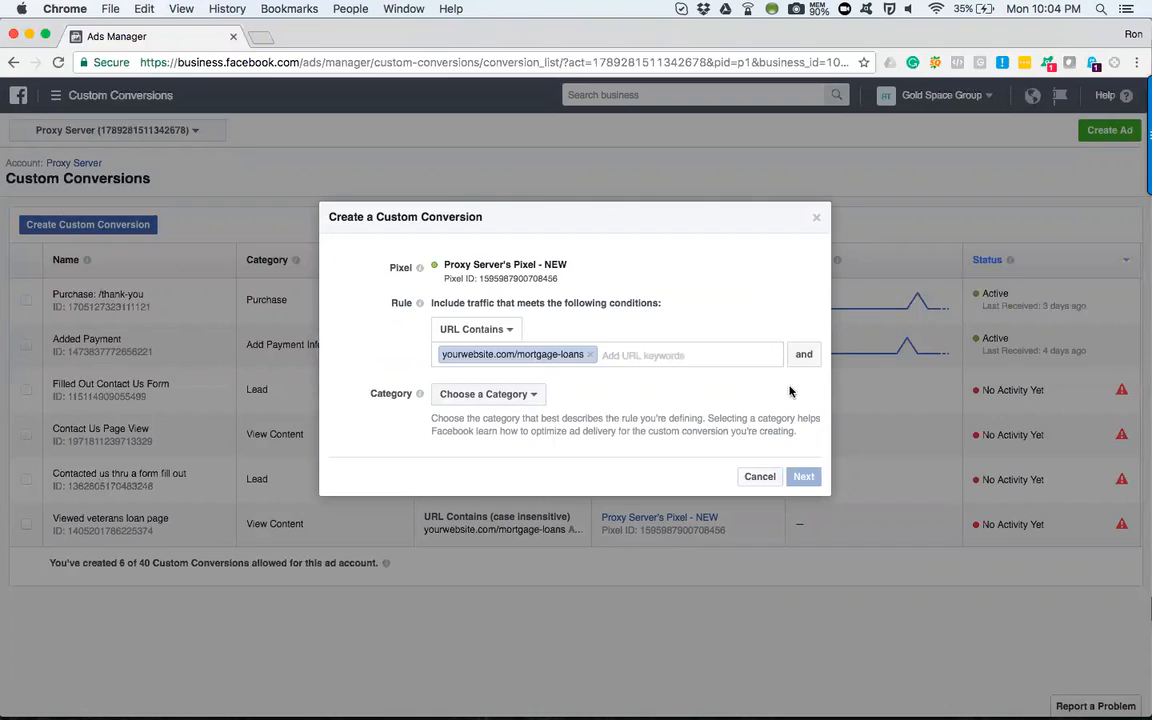
Step: Add a second rule condition with the URL keyword yourwebsite.com/veterns-loan
left_click(803, 356)
type("site.com/mortgage-loans")
left_click_drag(477, 387, 672, 385)
type("vetern")
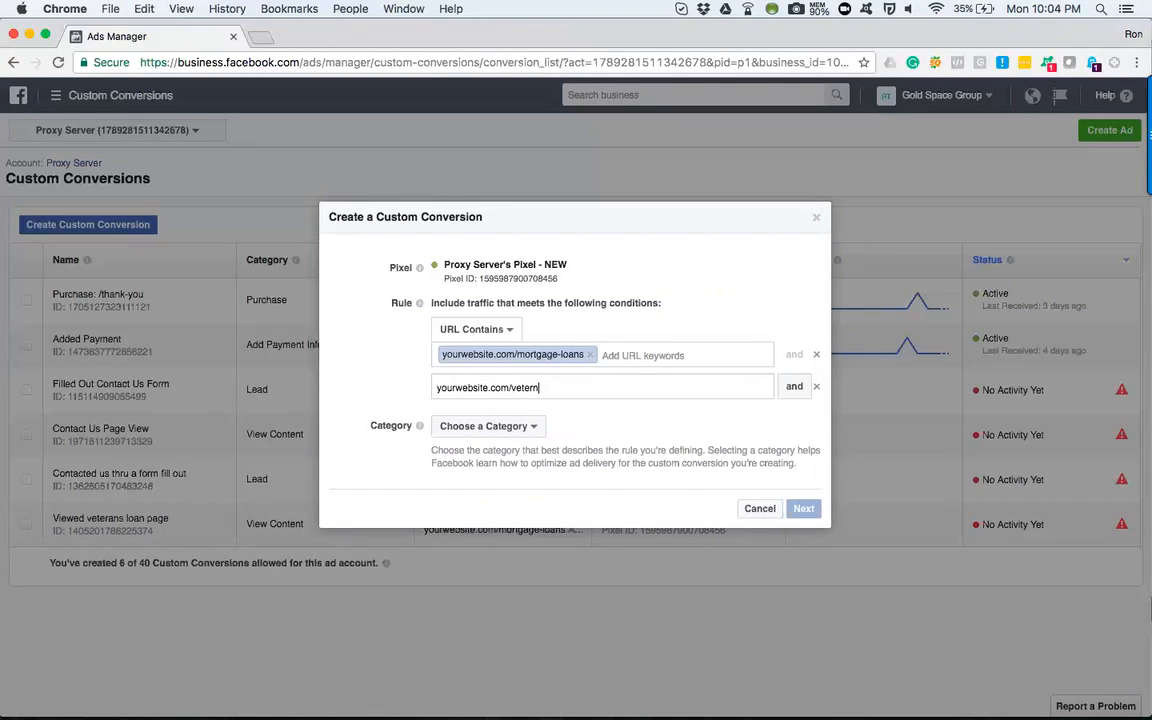
type("s-loan")
key("Return")
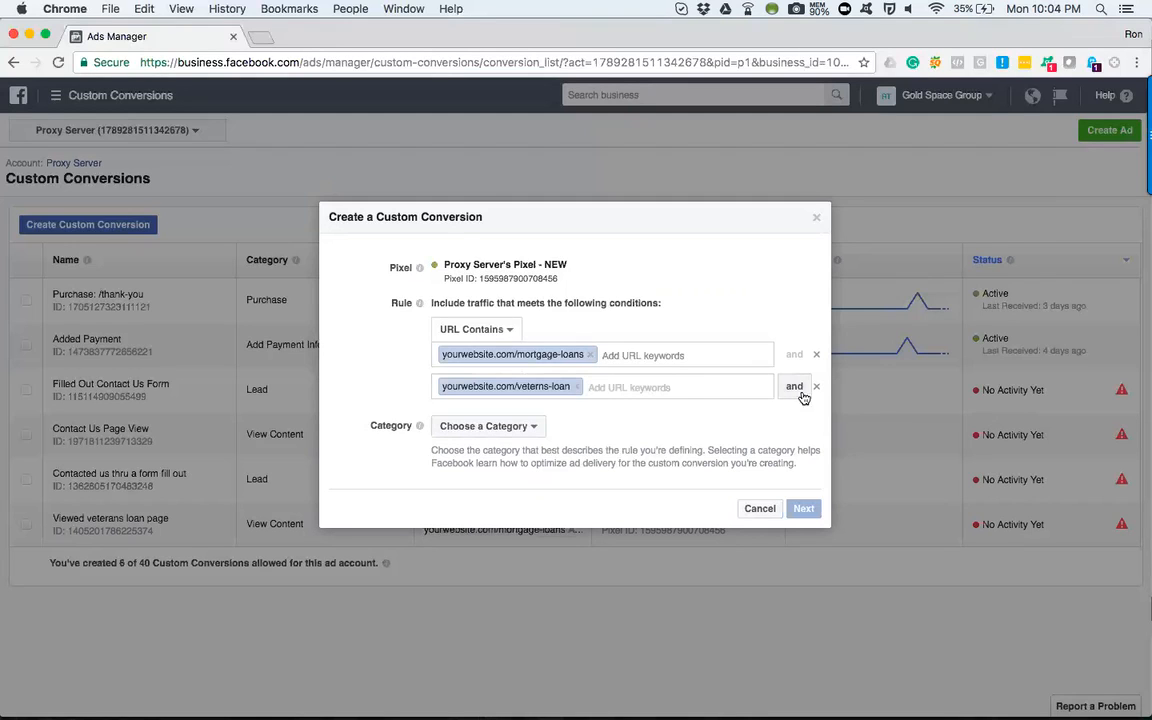
Step: Add a third rule condition with the URL keyword yourwebsite.com/thank-you
left_click(795, 387)
type("site.com/mortgage-loans")
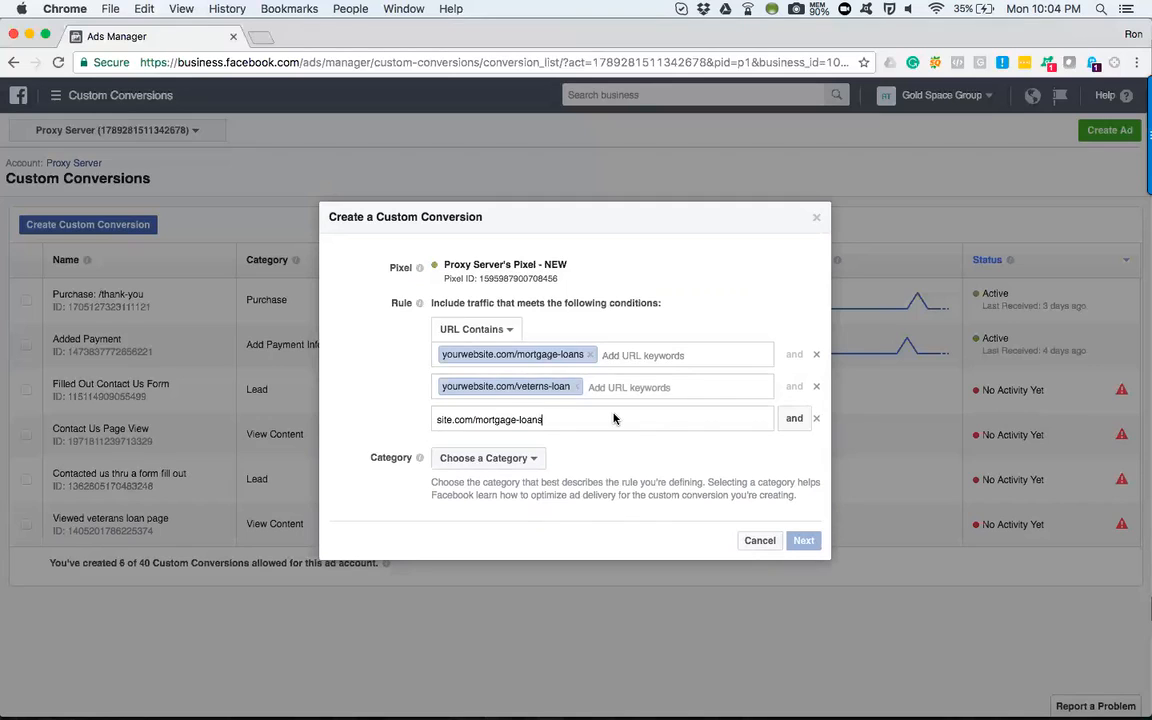
key("BackSpace")
key("BackSpace")
key("BackSpace")
key("BackSpace")
key("BackSpace")
key("BackSpace")
key("BackSpace")
key("BackSpace")
key("BackSpace")
key("BackSpace")
key("BackSpace")
key("BackSpace")
key("BackSpace")
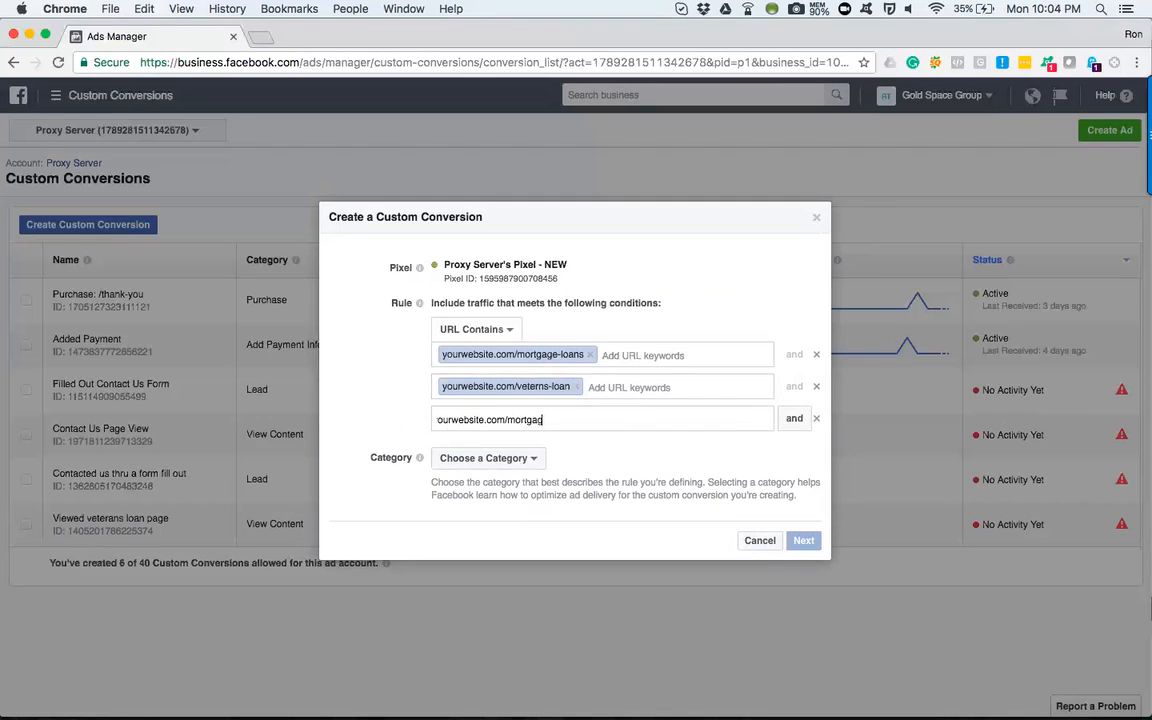
type("thank-you")
key("Return")
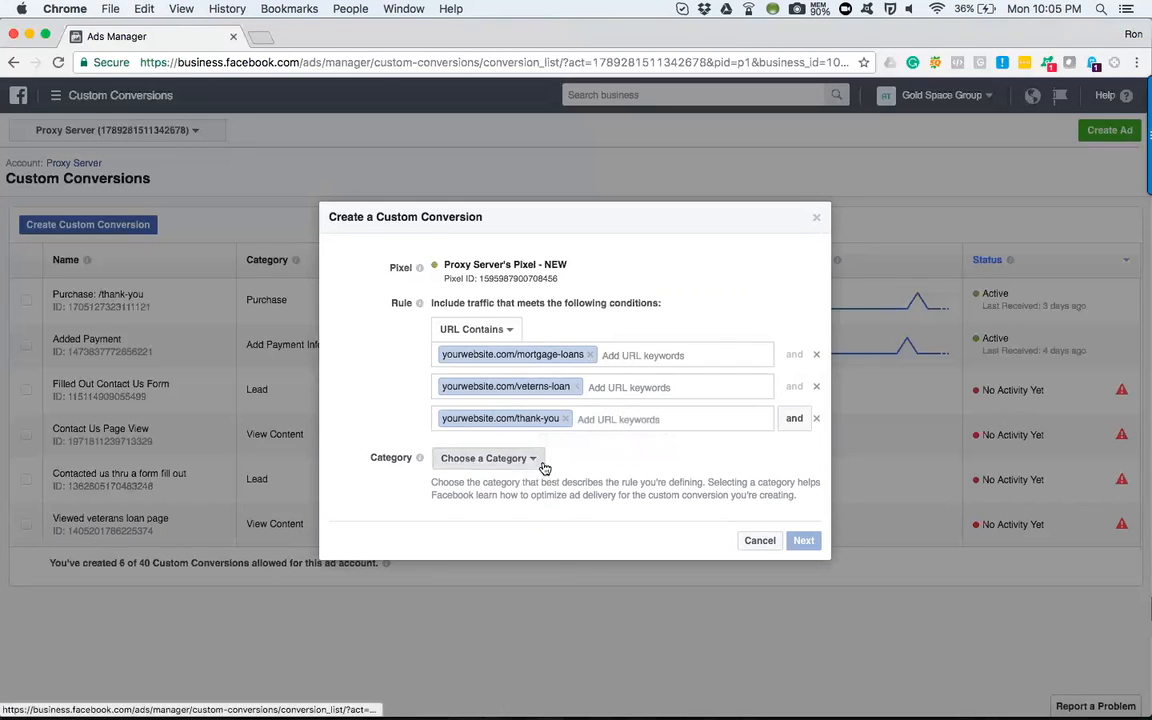
Step: Set the category to Lead, name the conversion "Filled out veterans loan contact form" and create it
left_click(470, 457)
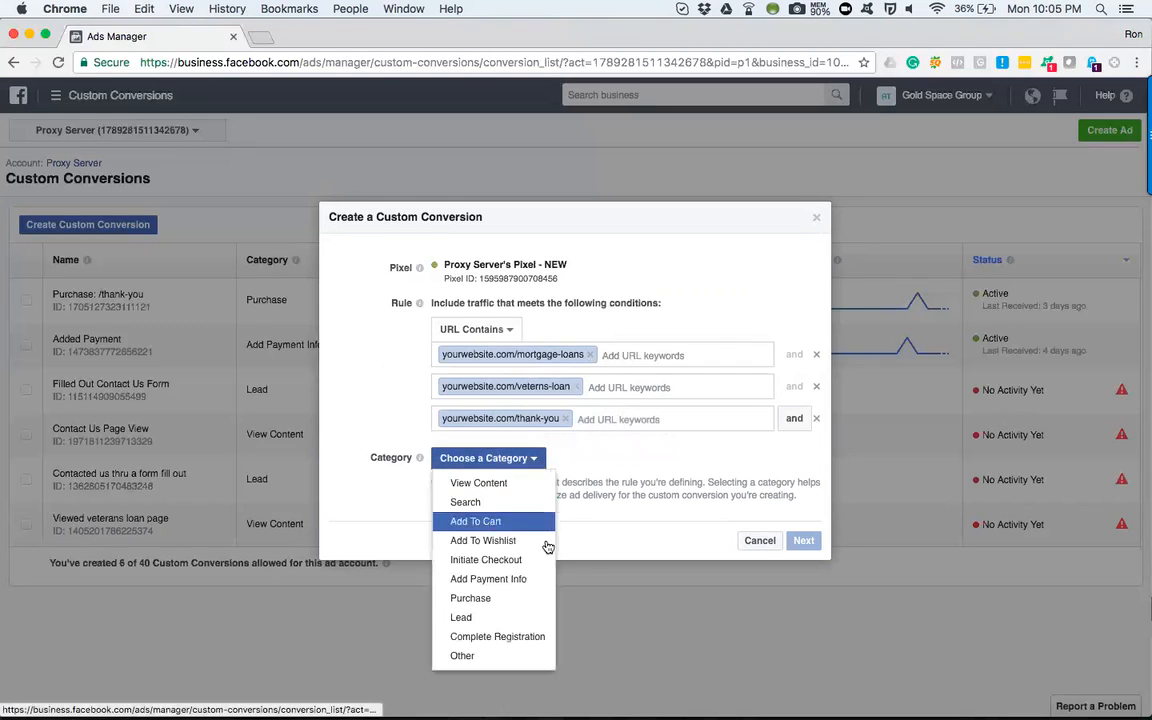
left_click(519, 620)
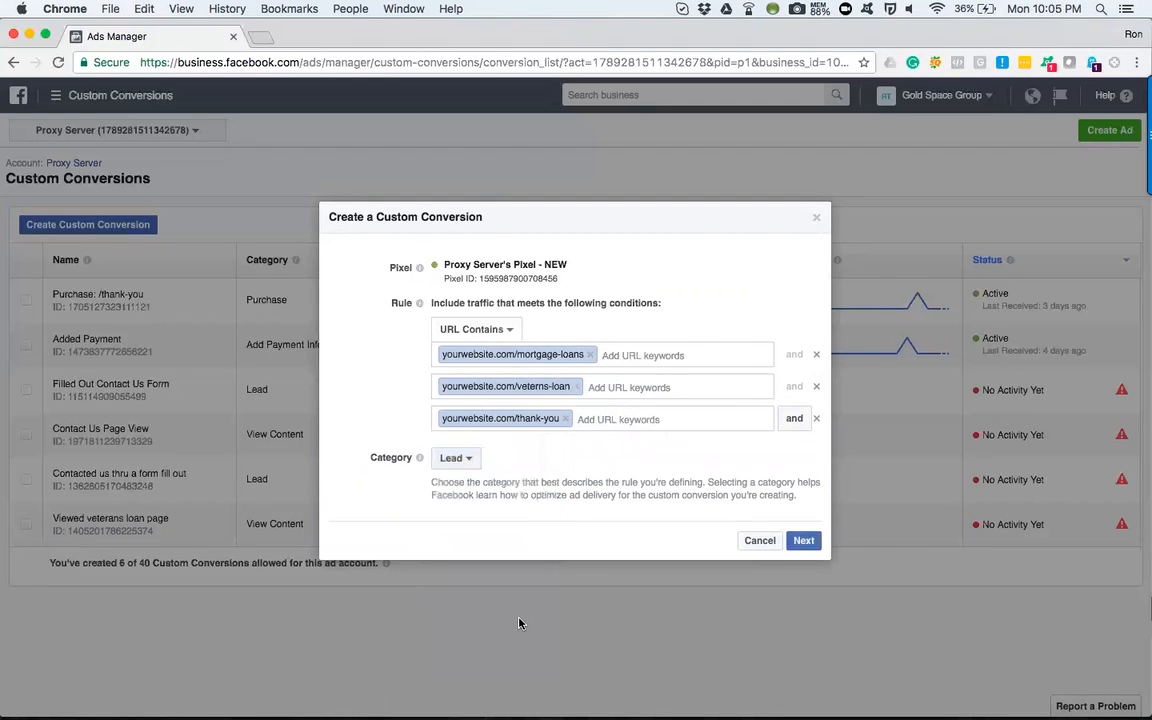
left_click(806, 543)
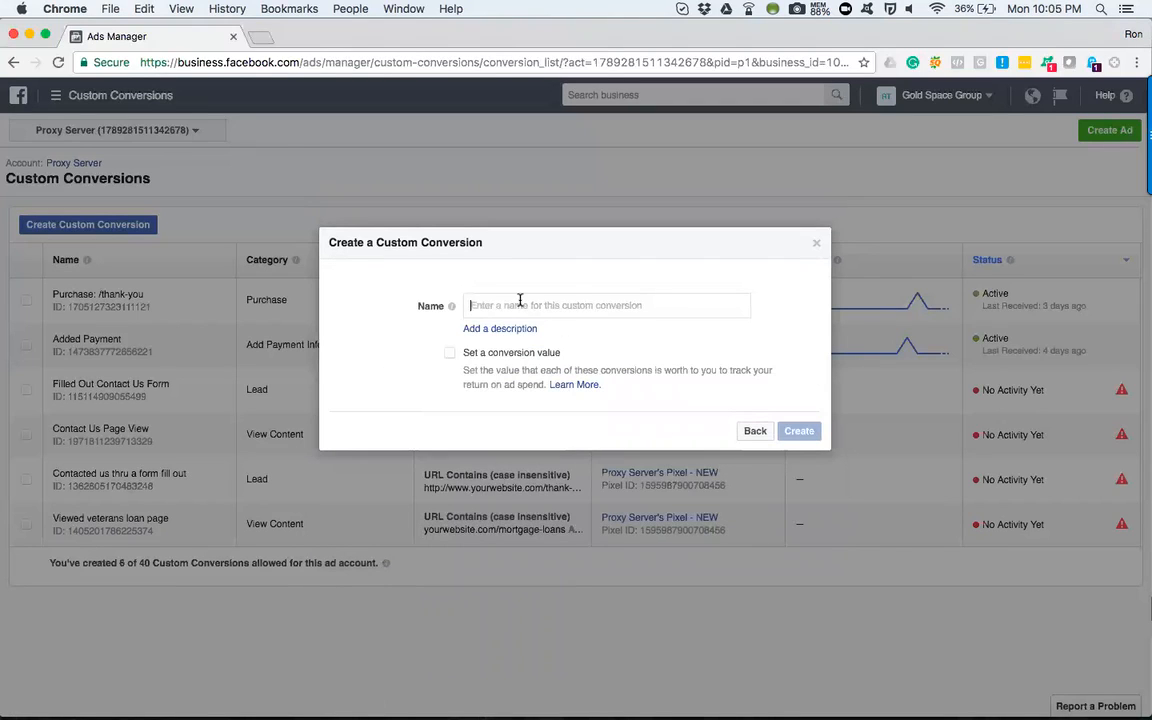
type("Filled out veter")
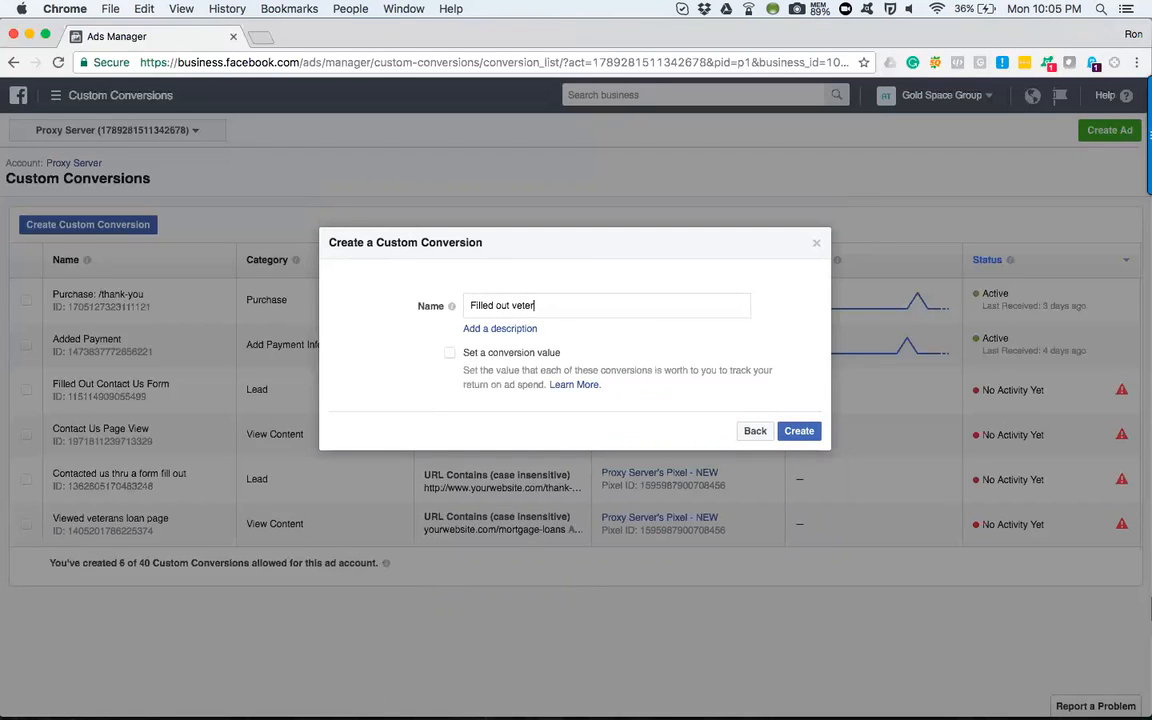
type("ans loan contact form")
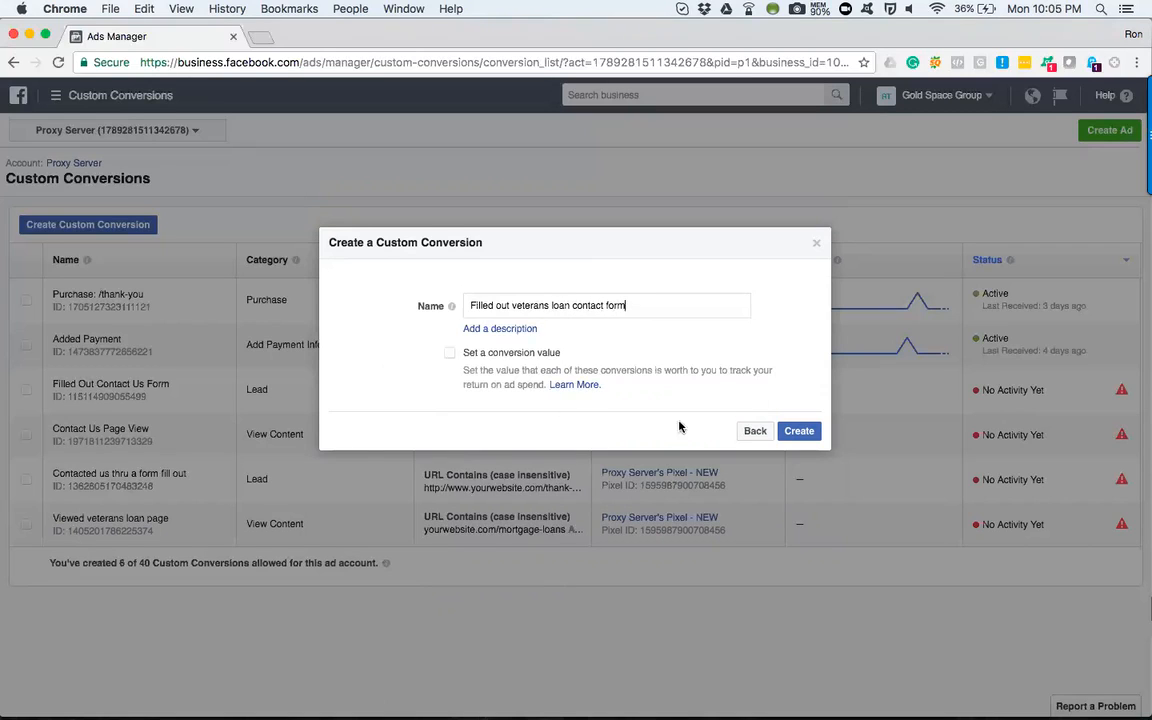
left_click(808, 432)
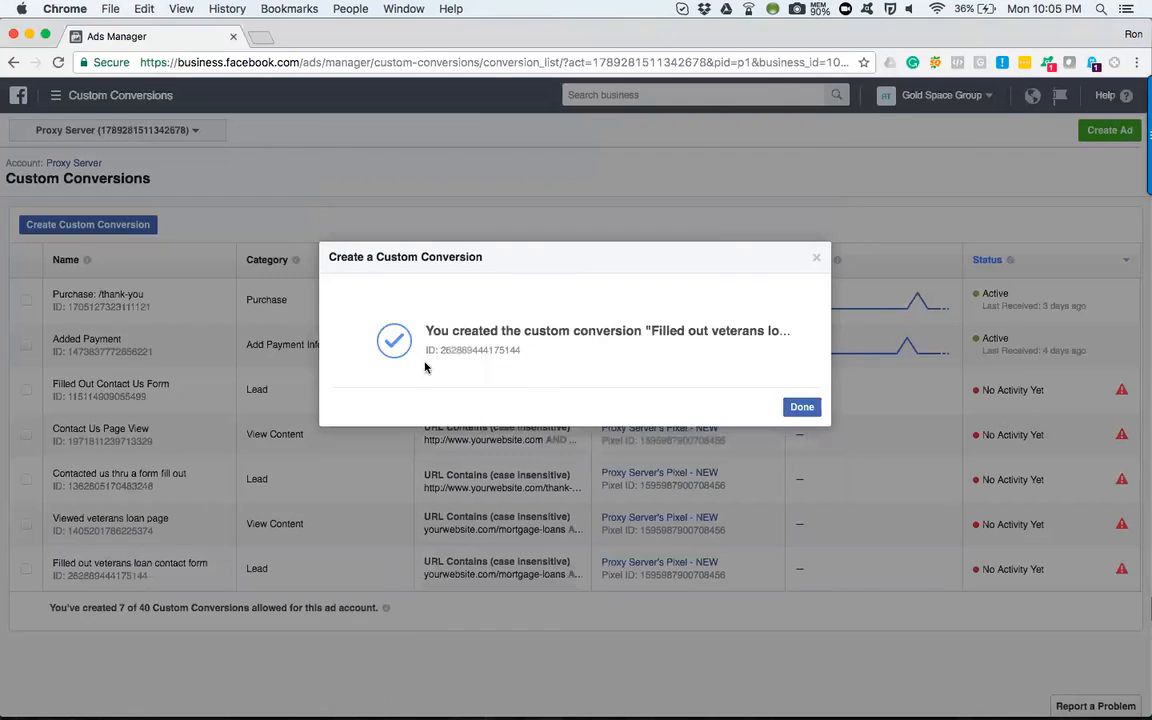
left_click(802, 408)
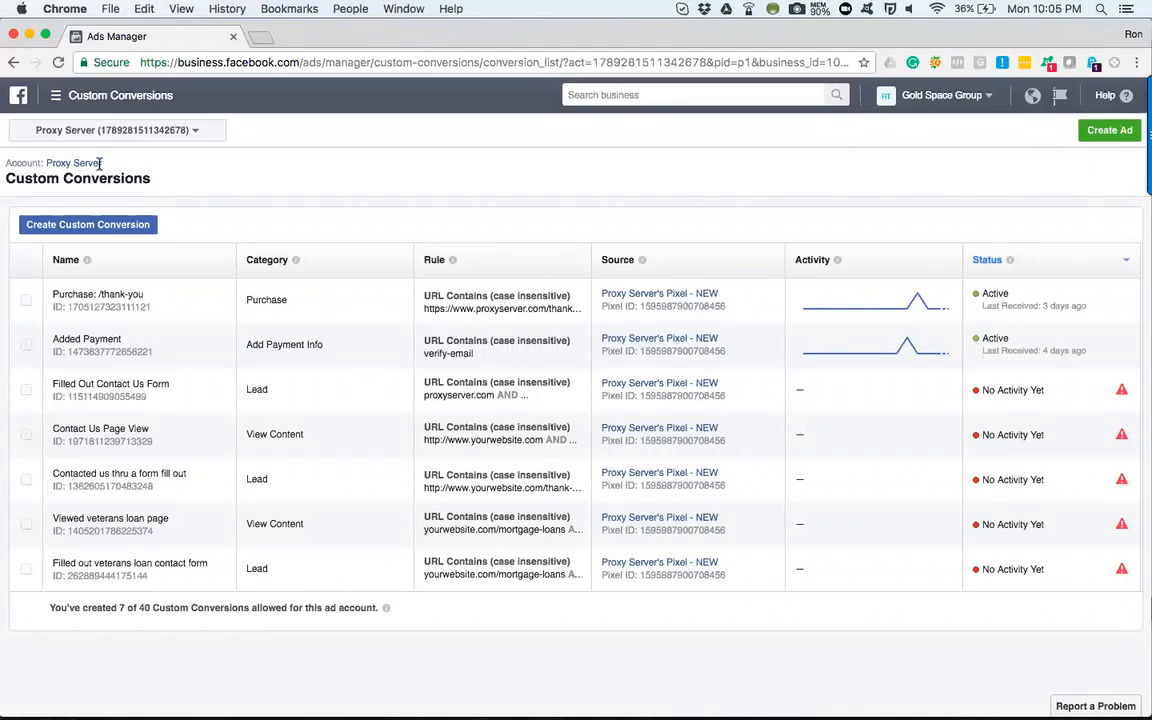
Step: Expand the full list of business tools and reopen Custom Conversions under Measure & Report
mouse_move(58, 100)
left_click(125, 402)
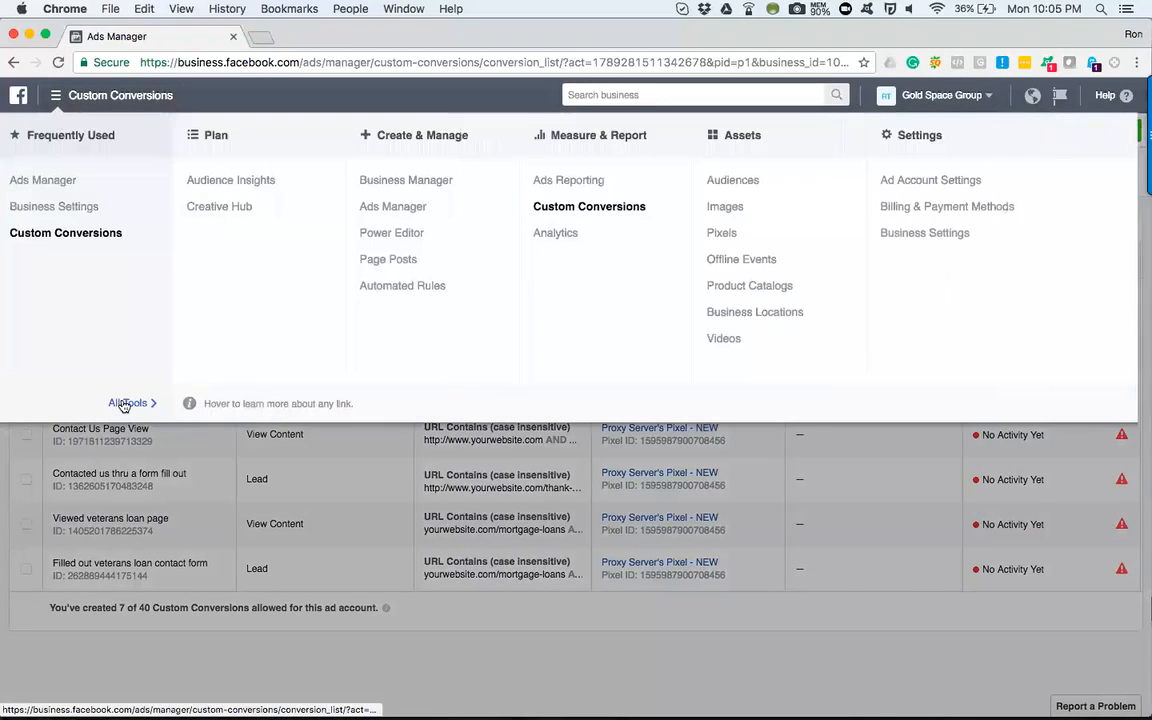
left_click(585, 206)
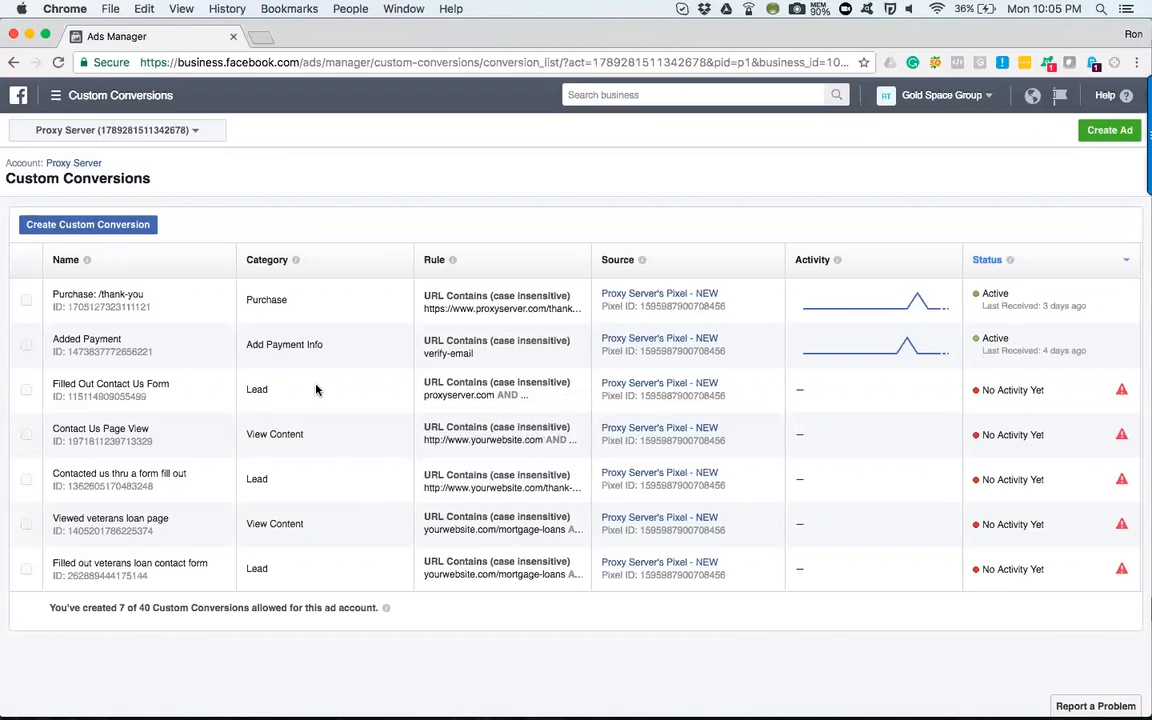
Step: Start another custom conversion with yourwebsite.com/mortgage-loans as the URL keyword in three rule conditions
left_click(145, 224)
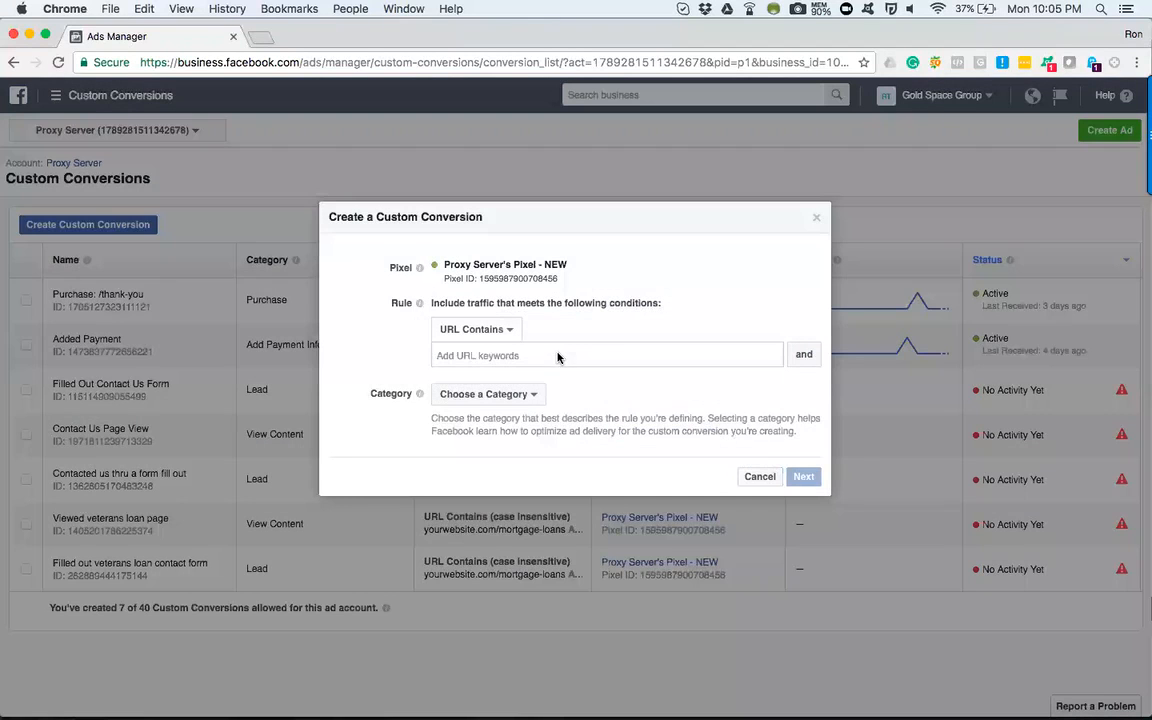
type("site.com/mortgage-loans")
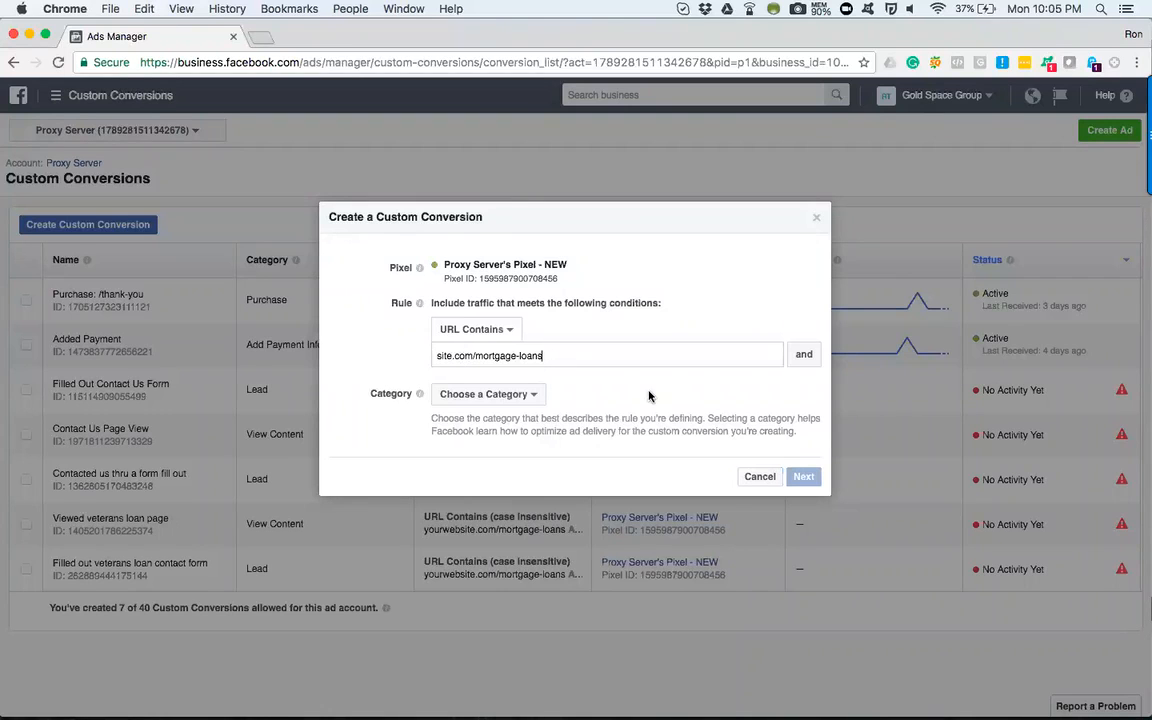
left_click(803, 354)
type("site.com/mortgage-loans")
left_click(795, 388)
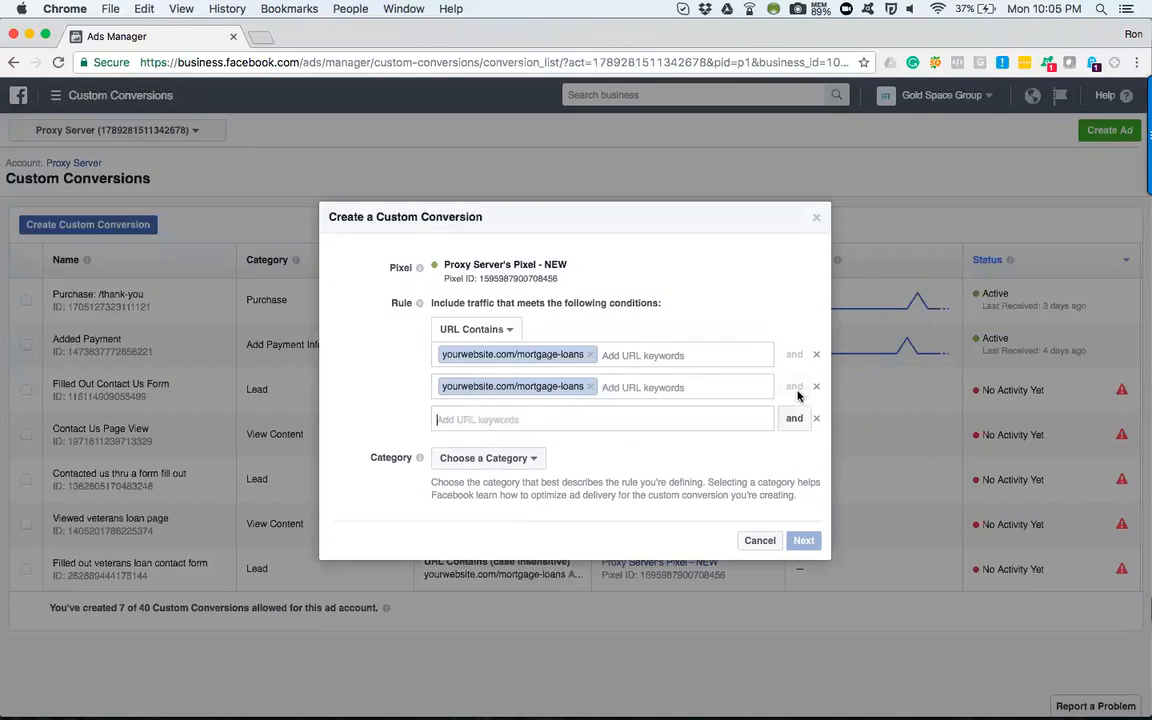
type("site.com/mortgage-loans")
Step: Add eight more empty URL keyword conditions to the conversion rule
left_click(795, 418)
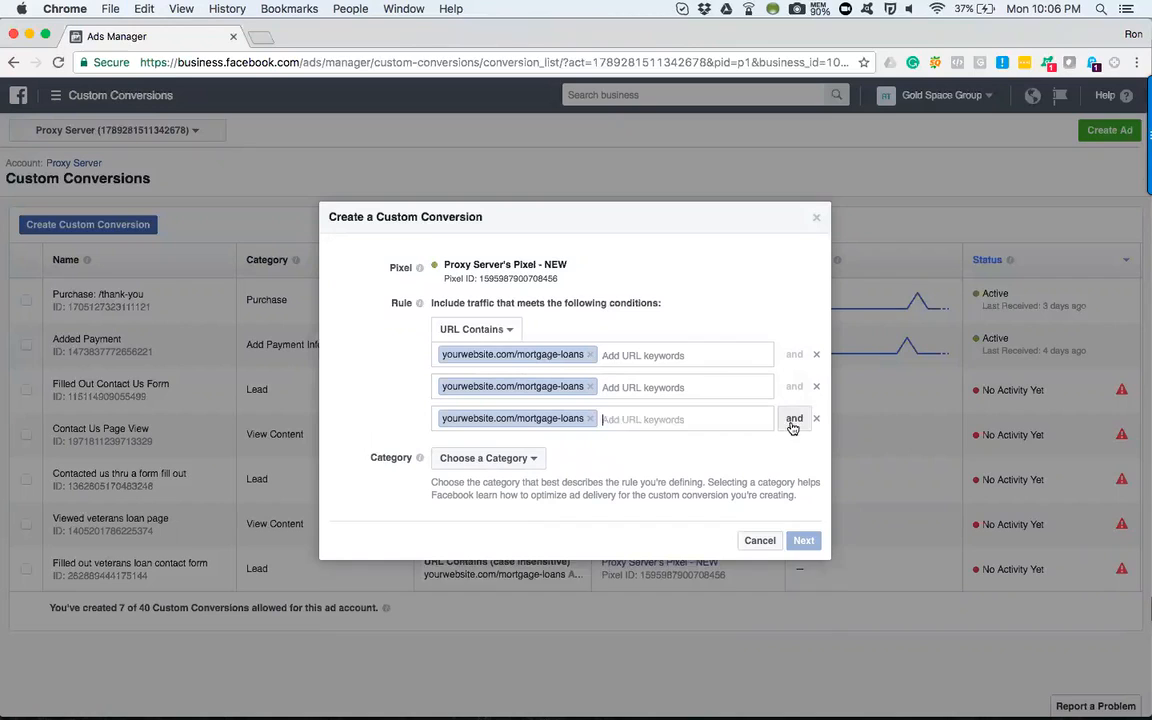
left_click(795, 450)
left_click(796, 483)
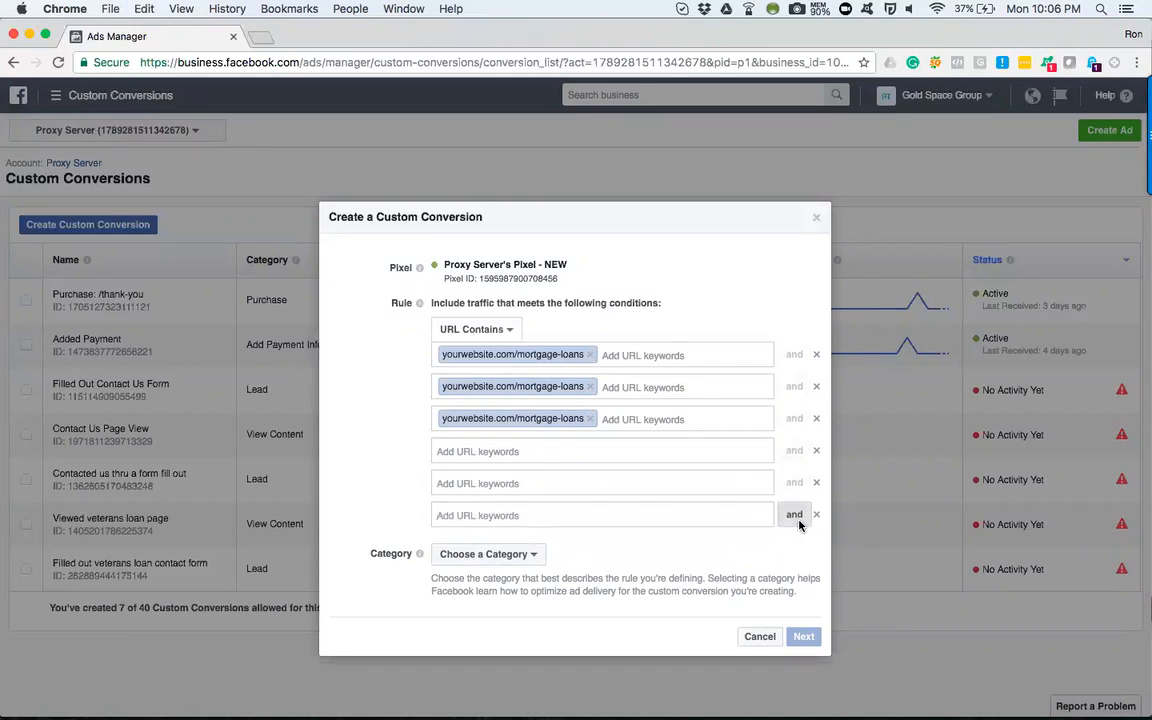
left_click(797, 515)
left_click(797, 547)
left_click(797, 579)
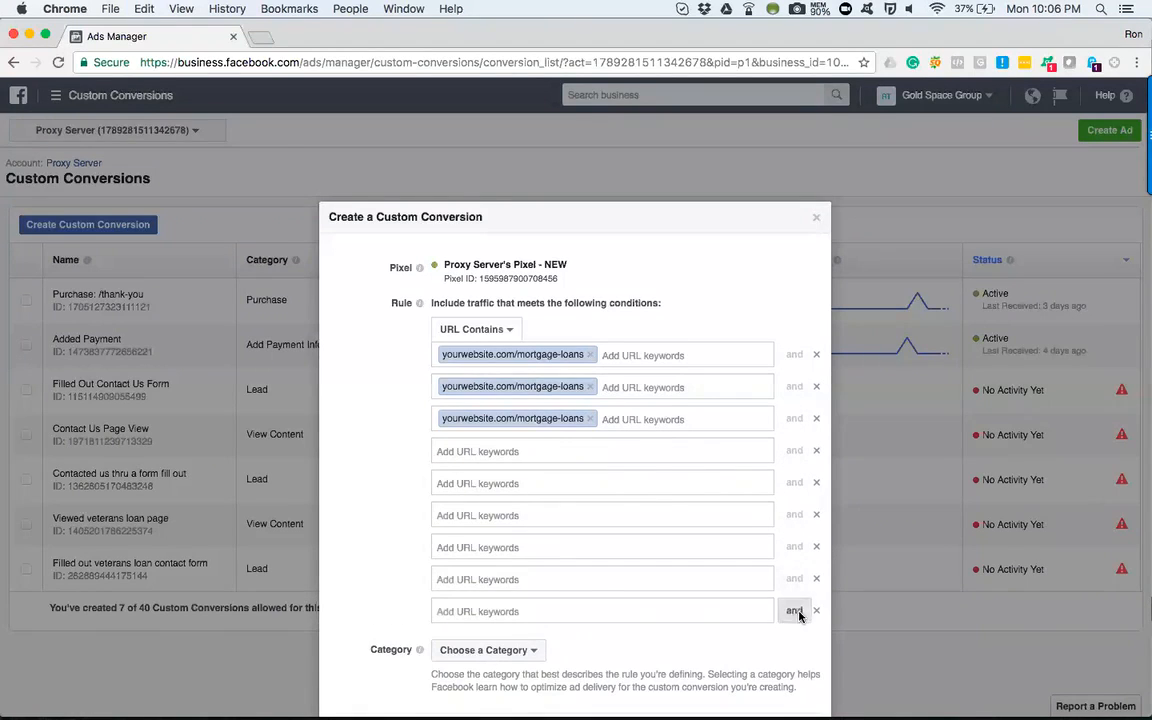
left_click(795, 610)
left_click(796, 642)
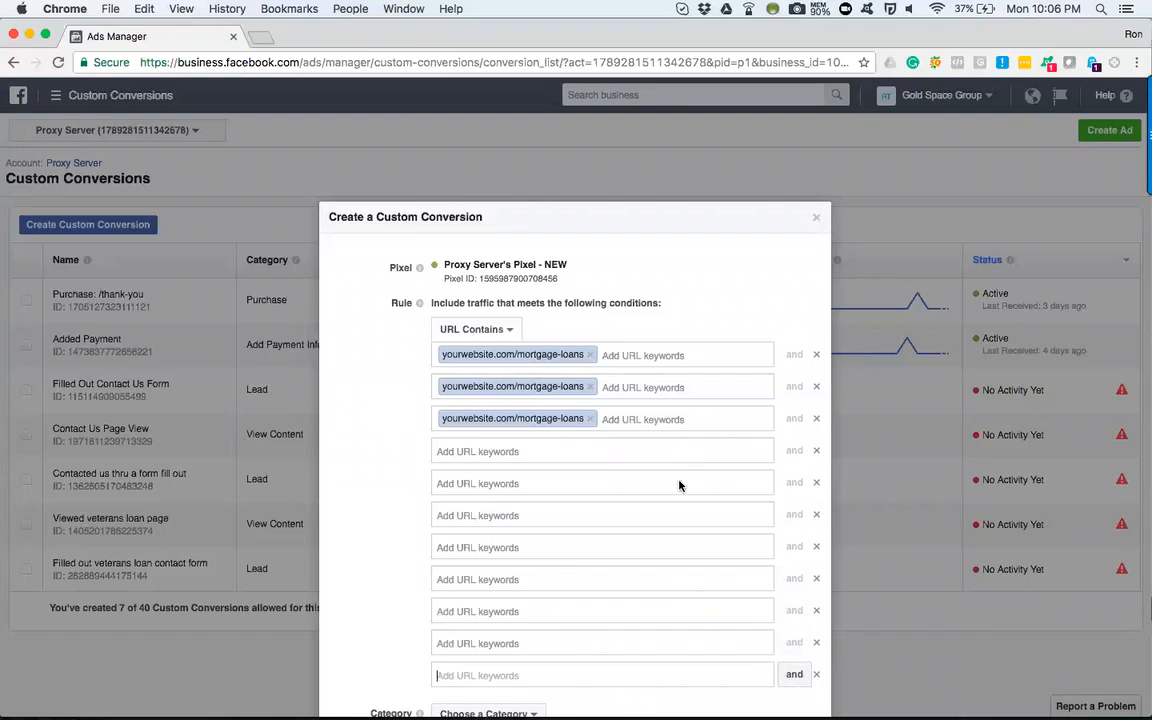
Step: Remove every rule condition except the first mortgage-loans one and cancel the custom conversion
left_click(817, 451)
left_click(817, 451)
left_click(817, 451)
left_click(817, 451)
left_click(817, 451)
left_click(817, 451)
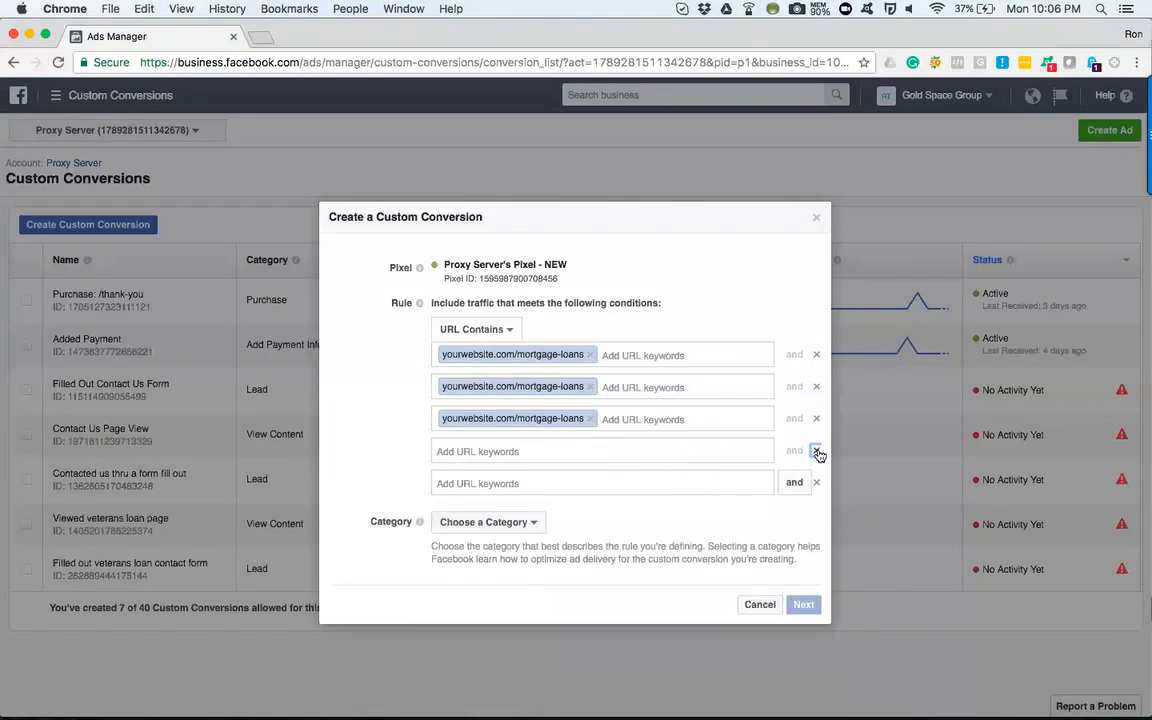
left_click(817, 451)
left_click(817, 451)
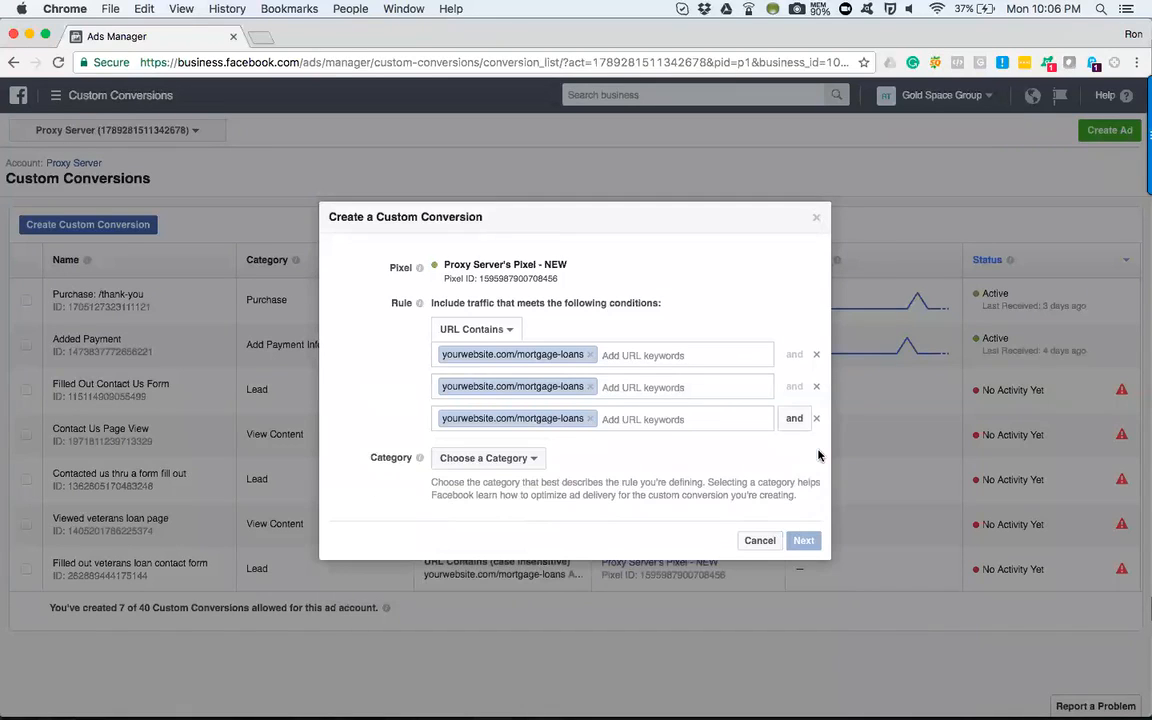
left_click(817, 418)
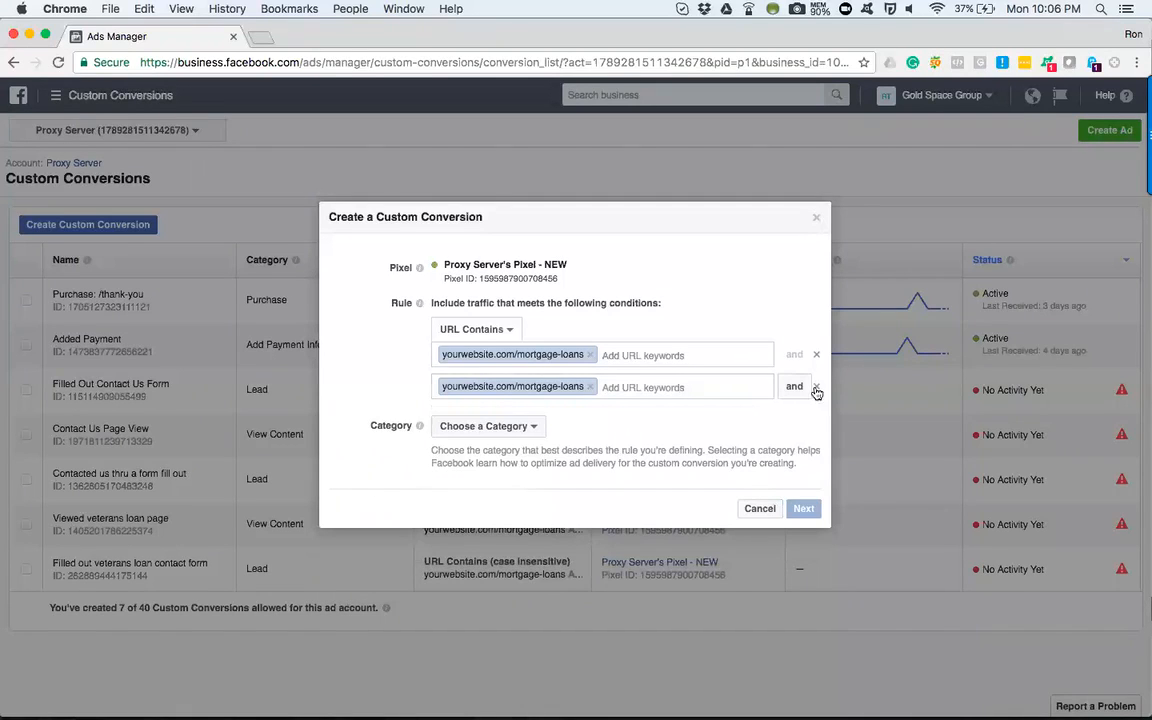
left_click(817, 386)
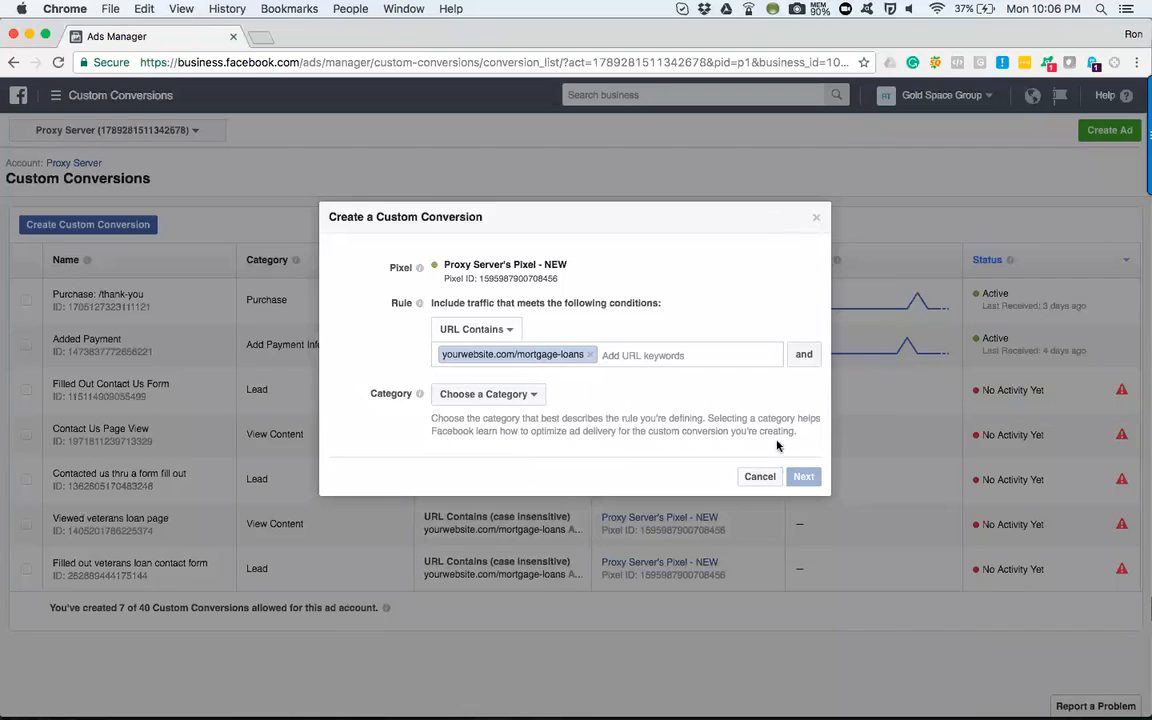
left_click(760, 478)
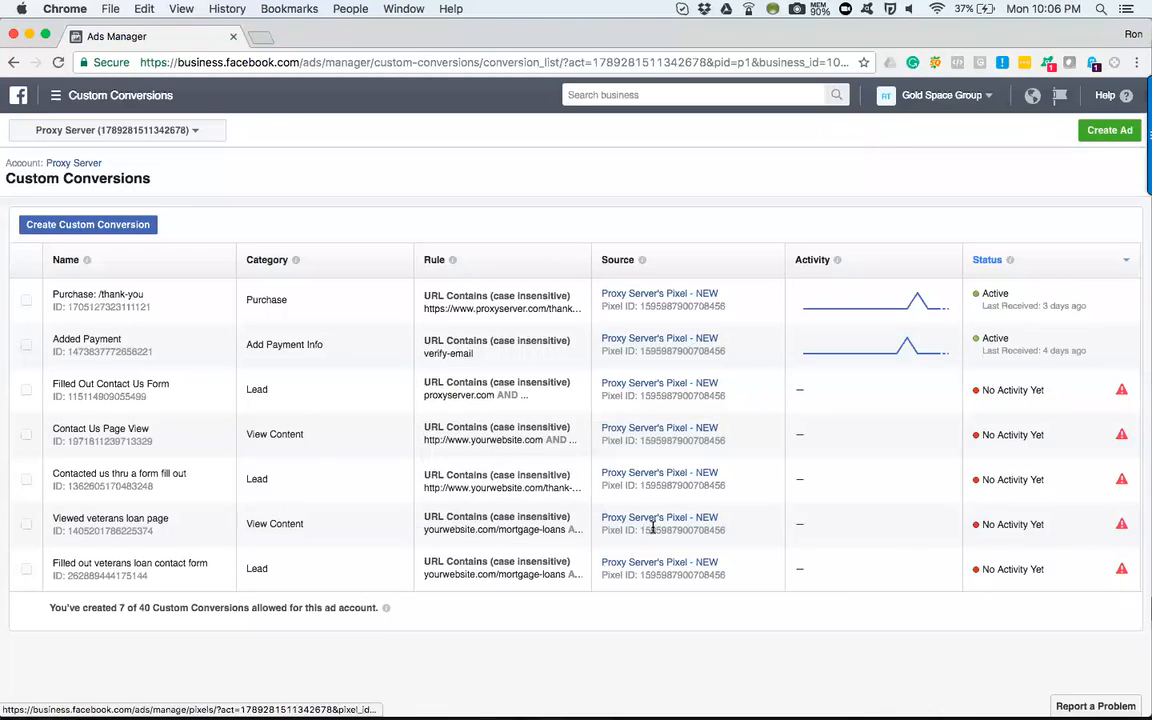